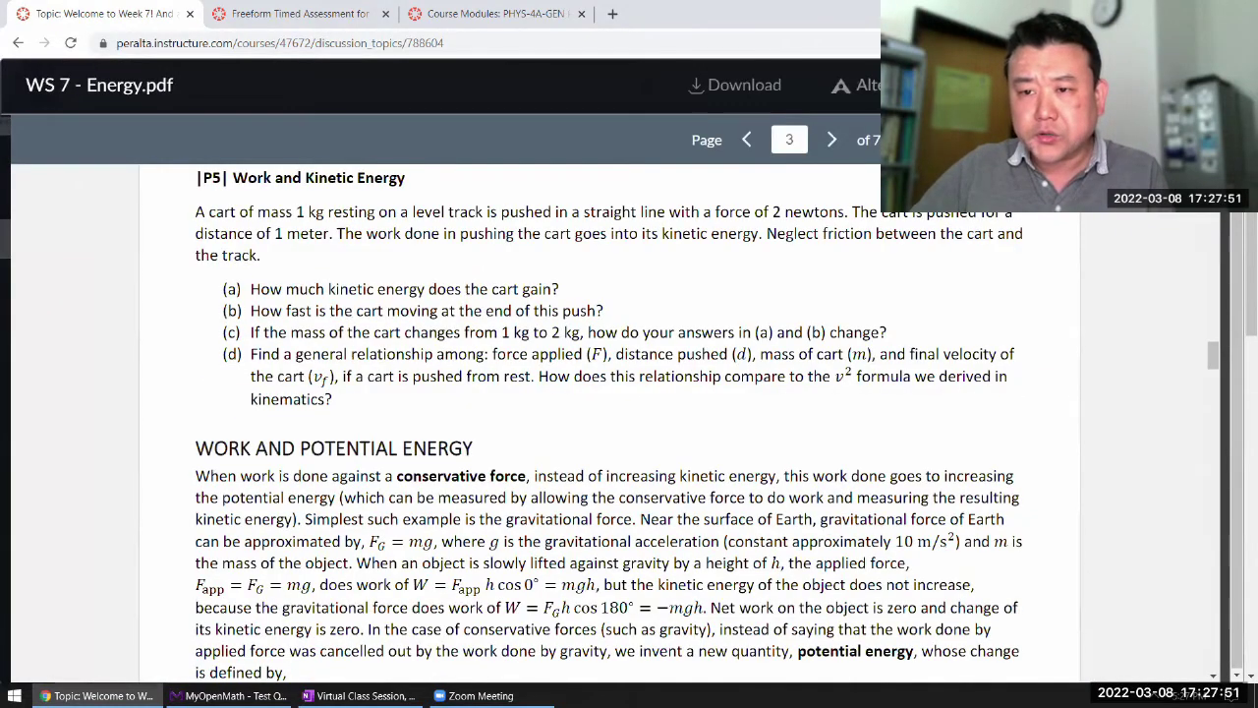
# Step: Close the WS 7 - Energy.pdf preview and highlight the Algodoo agenda line in the discussion post
pyautogui.press('Escape')
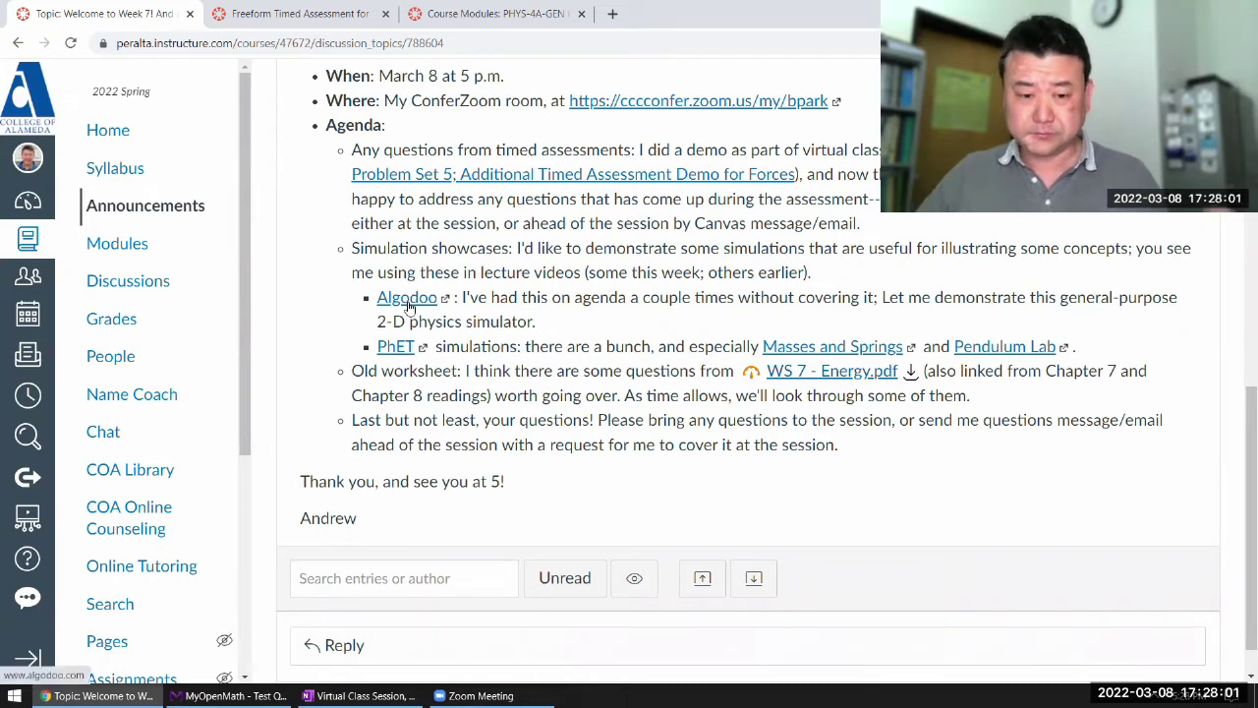
pyautogui.moveTo(549, 329); pyautogui.dragTo(404, 301)
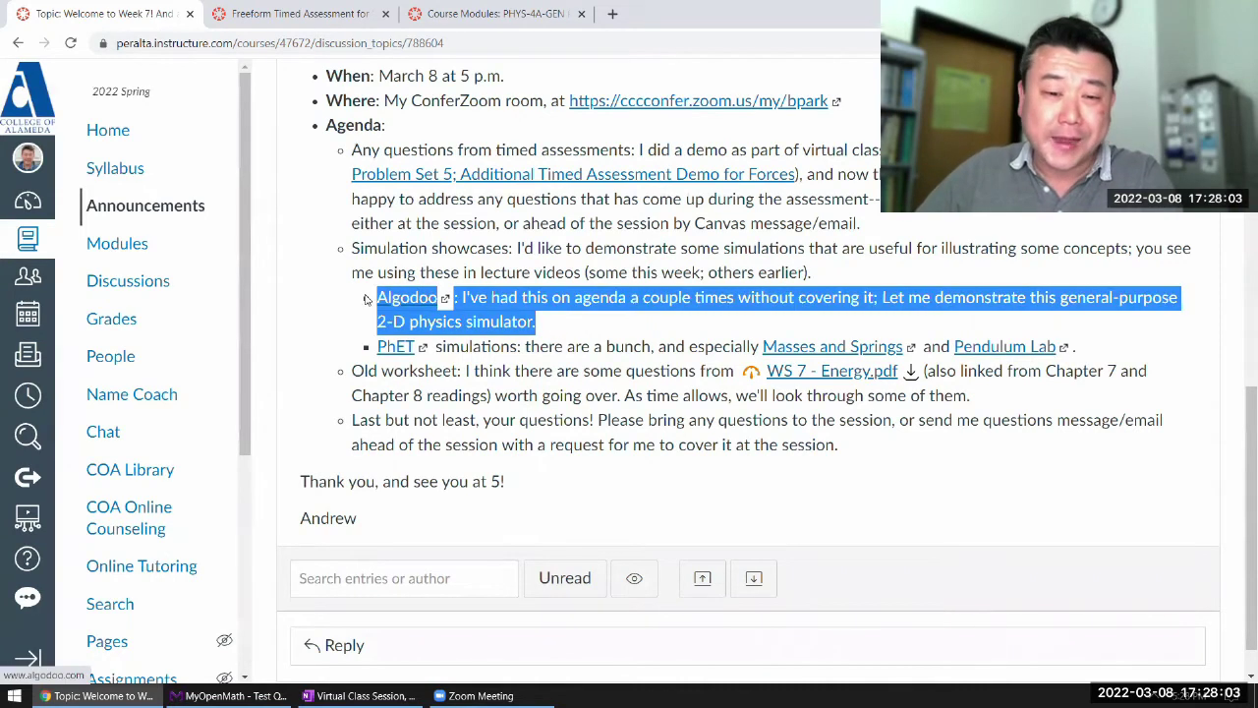
pyautogui.click(435, 262)
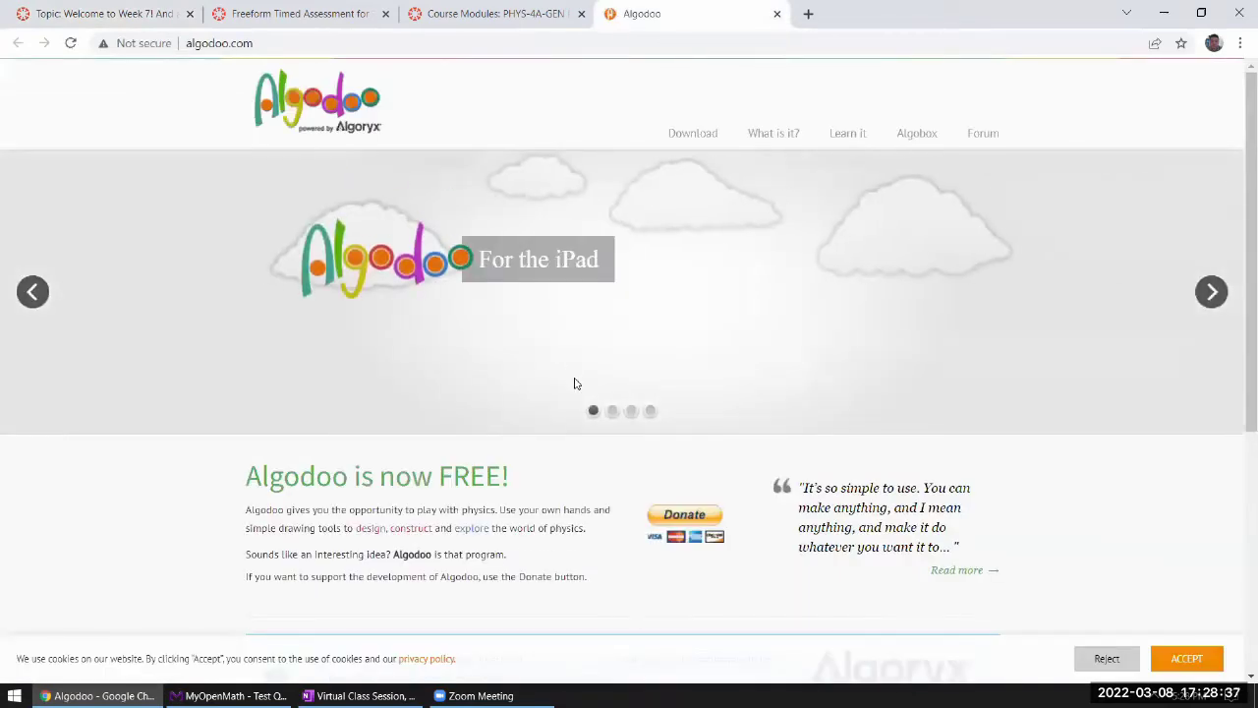
# Step: Scroll the Algodoo homepage and go to the 'Download for free' page
pyautogui.scroll(-1, 576, 383)
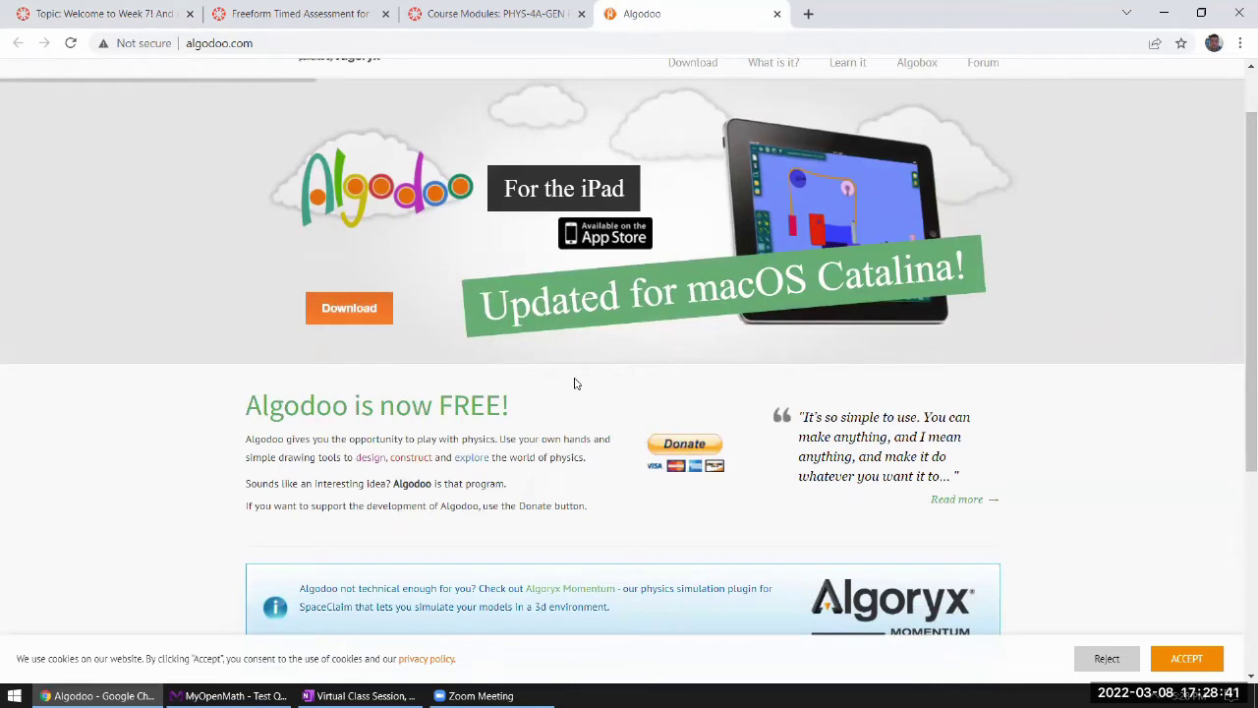
pyautogui.scroll(1, 576, 384)
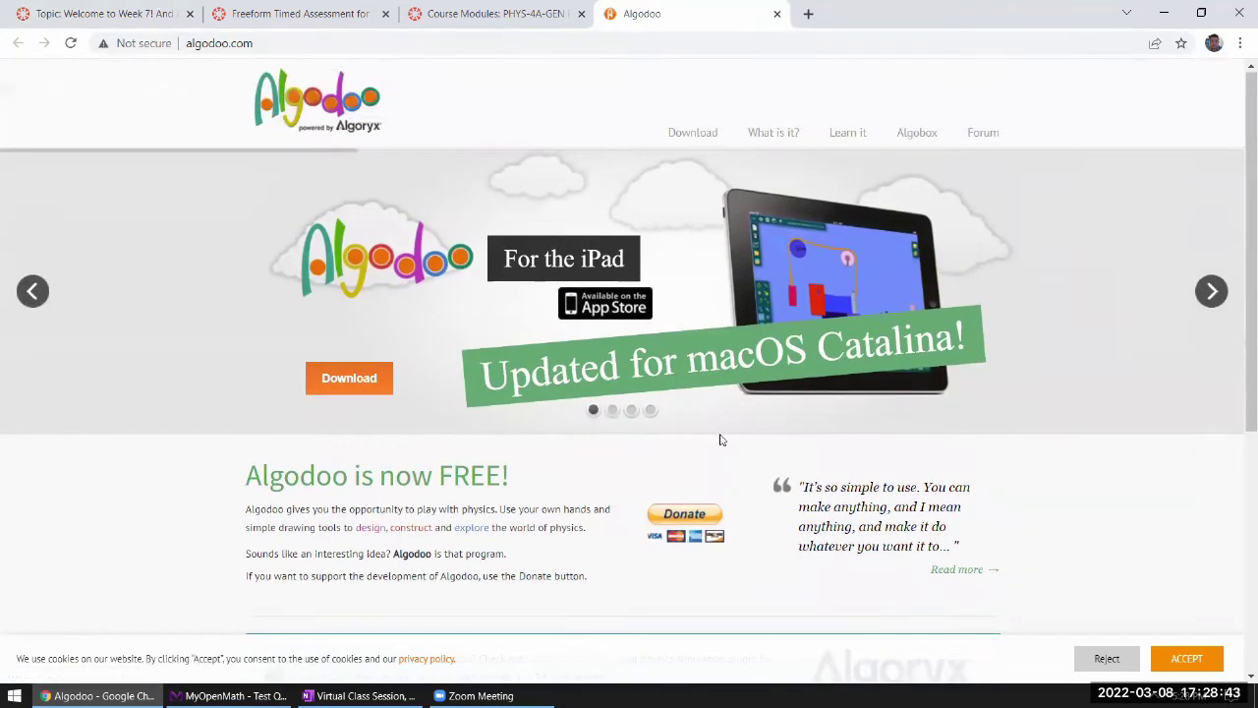
pyautogui.scroll(-2, 720, 439)
pyautogui.scroll(-2, 721, 440)
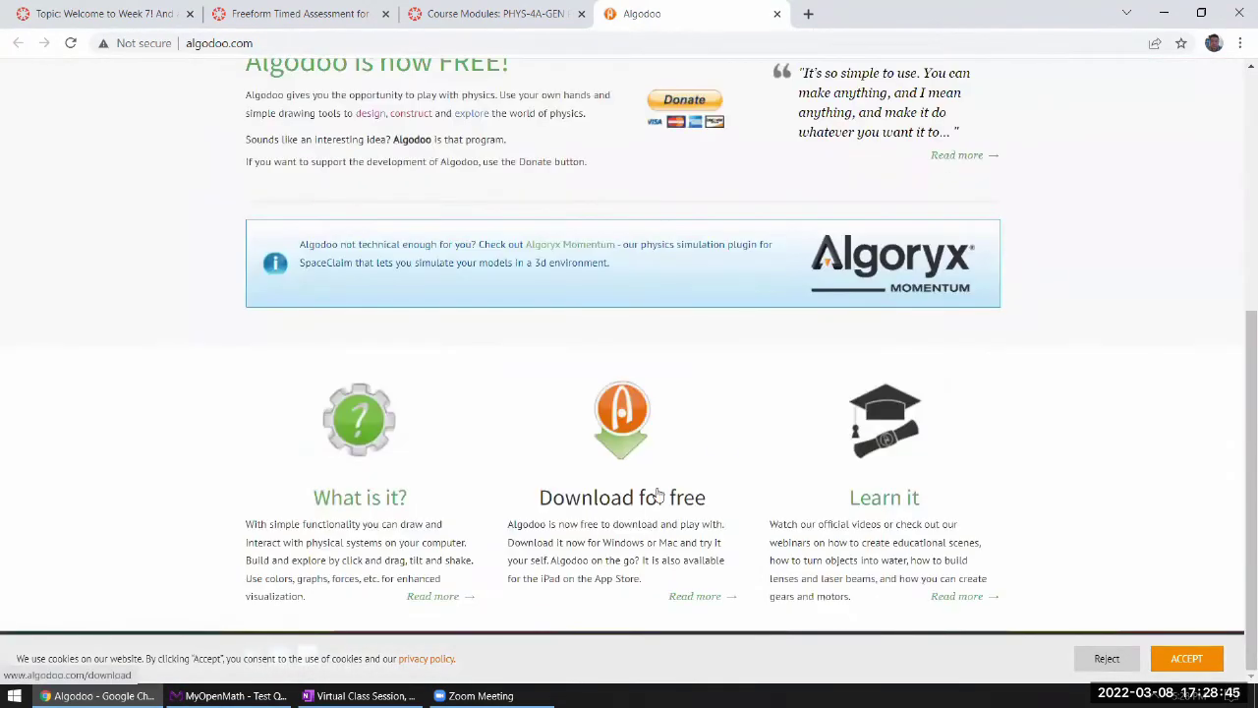
pyautogui.click(628, 510)
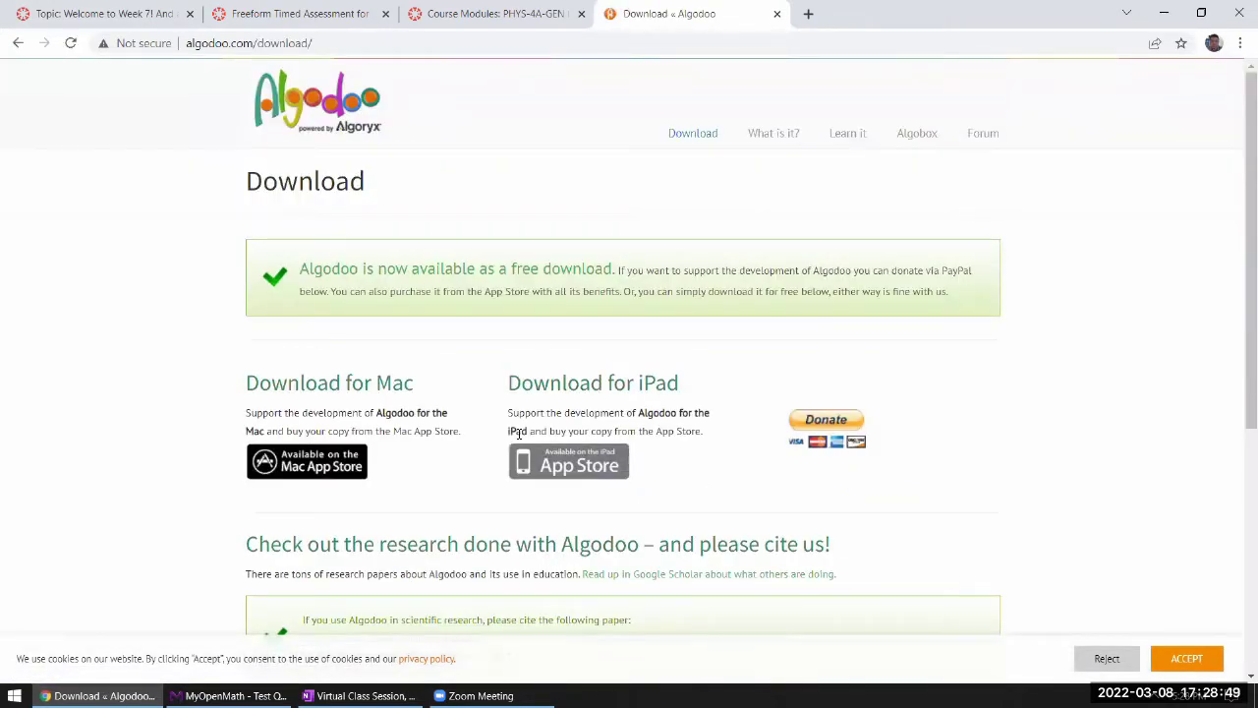
# Step: Look over the free Windows and Mac downloads, then close the Algodoo tab
pyautogui.scroll(3, 519, 433)
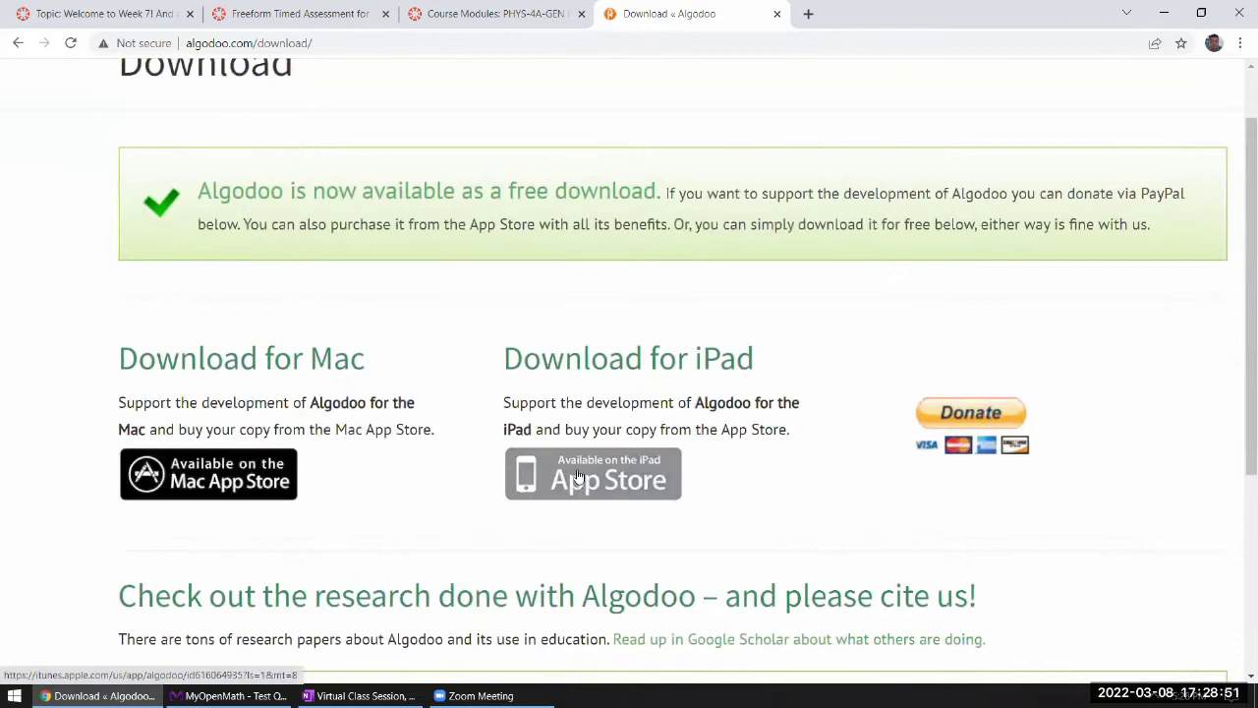
pyautogui.scroll(-2, 580, 472)
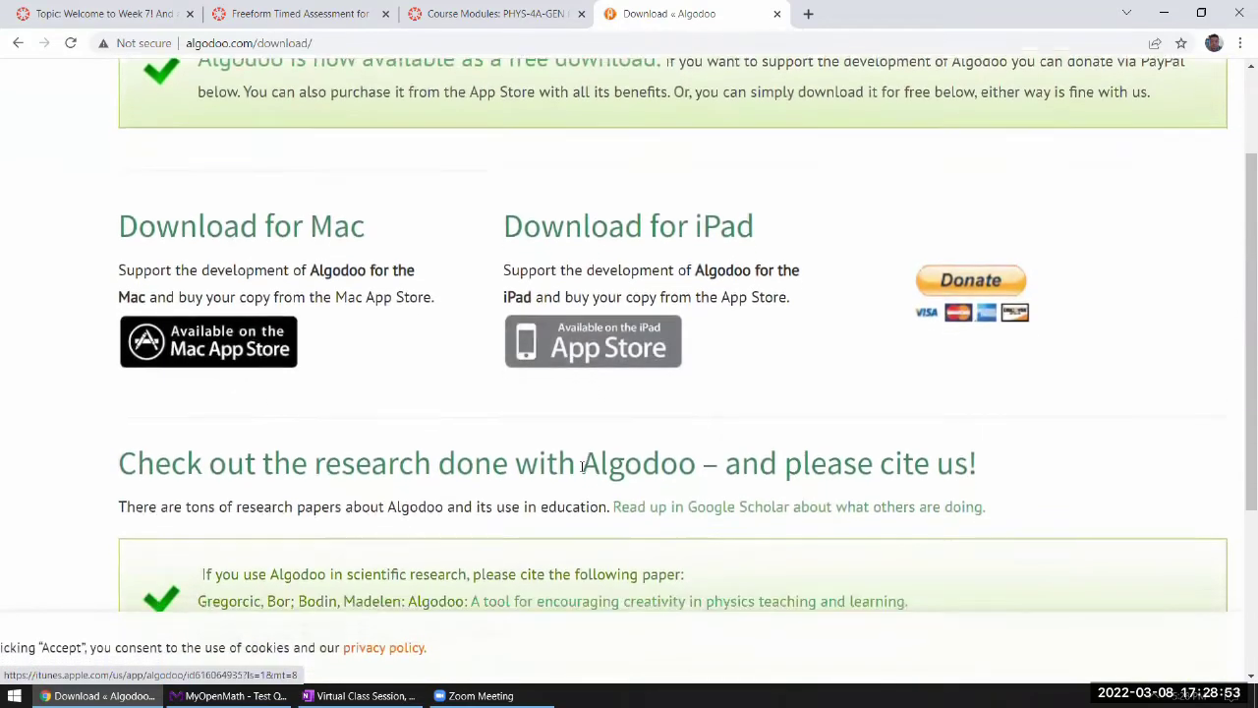
pyautogui.scroll(-4, 583, 467)
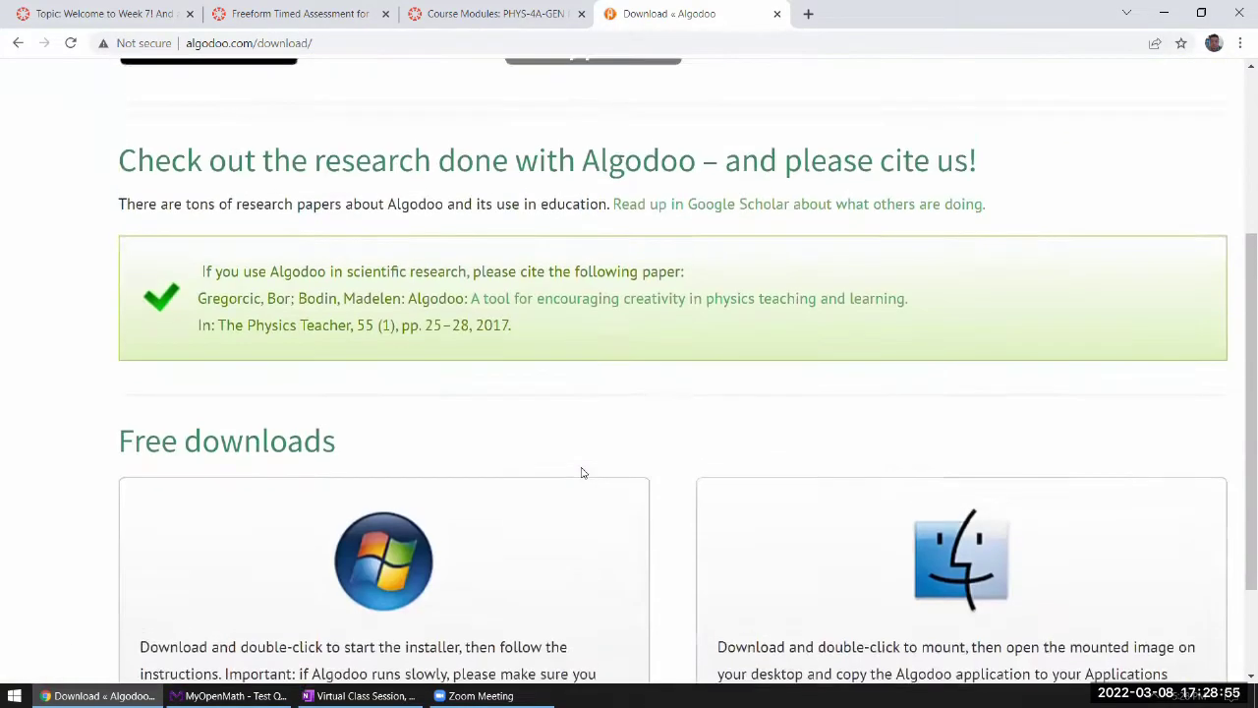
pyautogui.scroll(2, 581, 473)
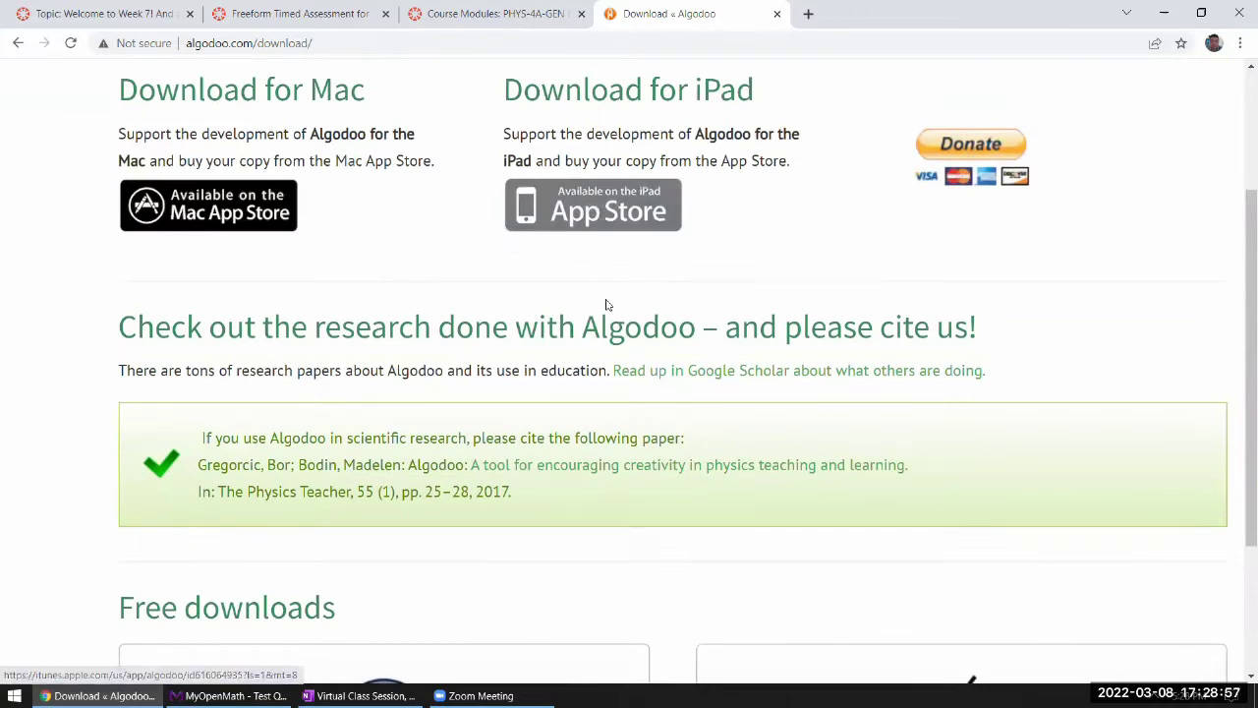
pyautogui.scroll(-5, 610, 325)
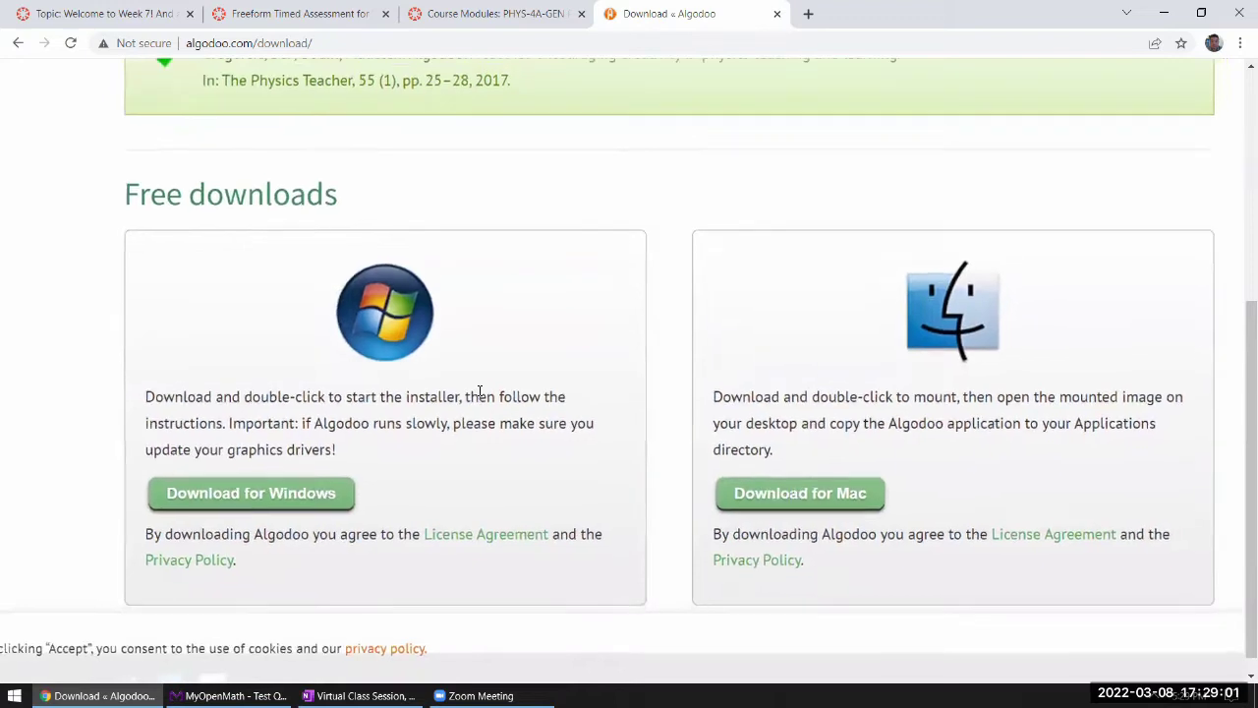
pyautogui.scroll(-4, 479, 390)
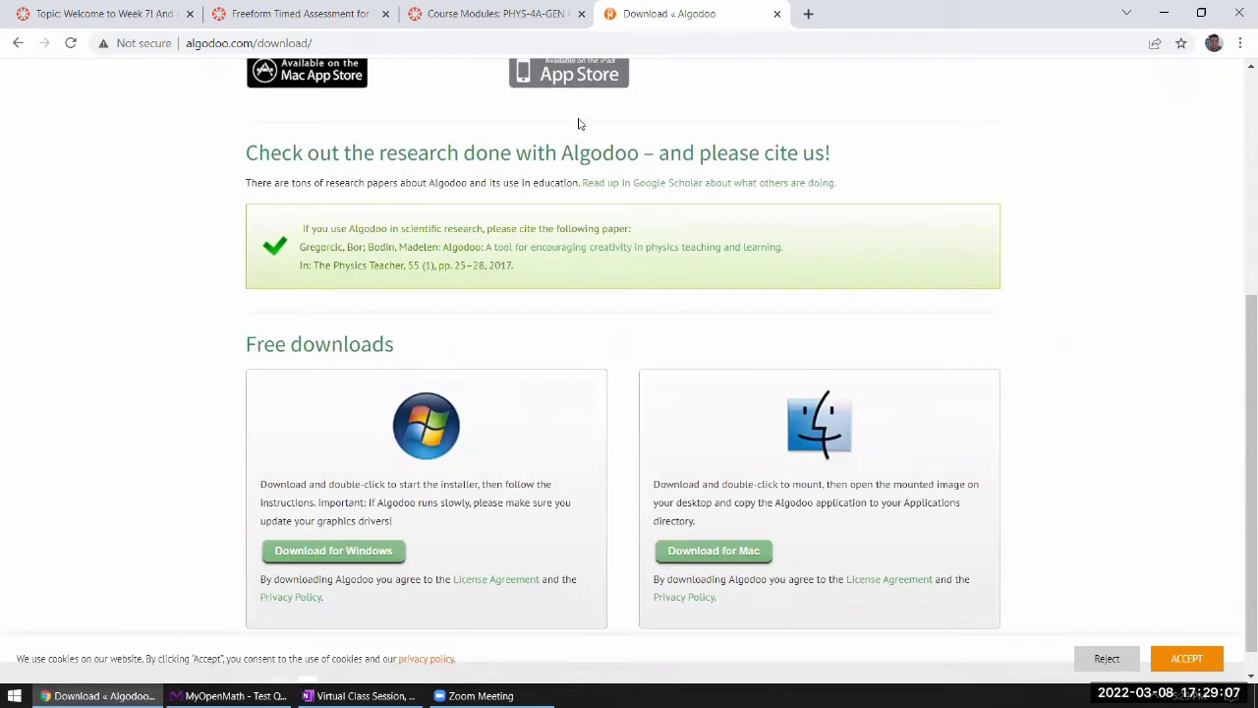
pyautogui.click(776, 14)
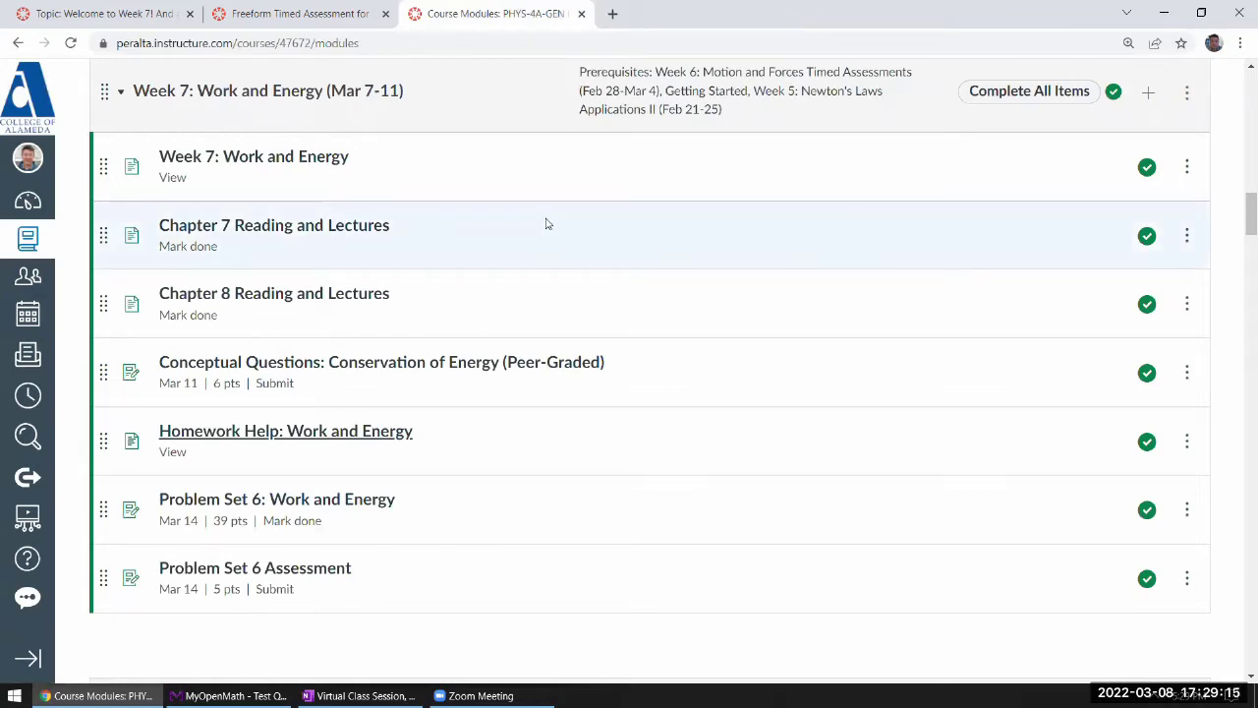
# Step: Search the system for 'algo' and launch the Algodoo application
pyautogui.hotkey('alt', 'space')
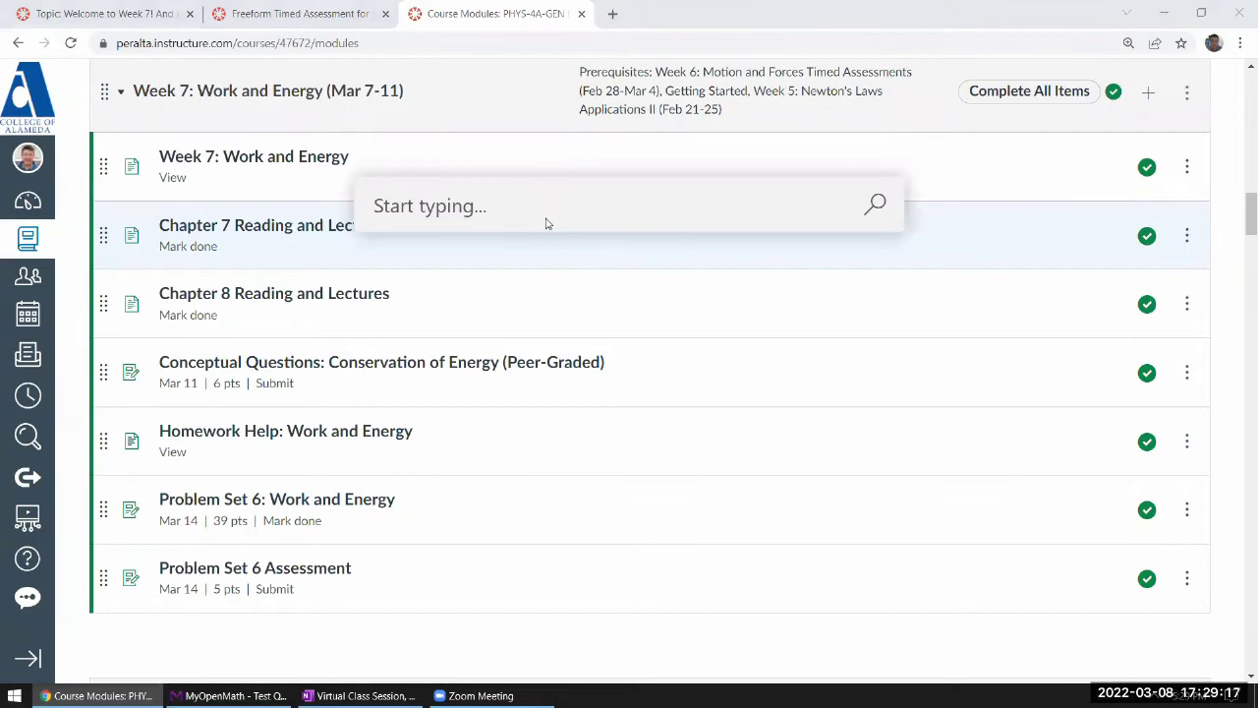
pyautogui.write('algo')
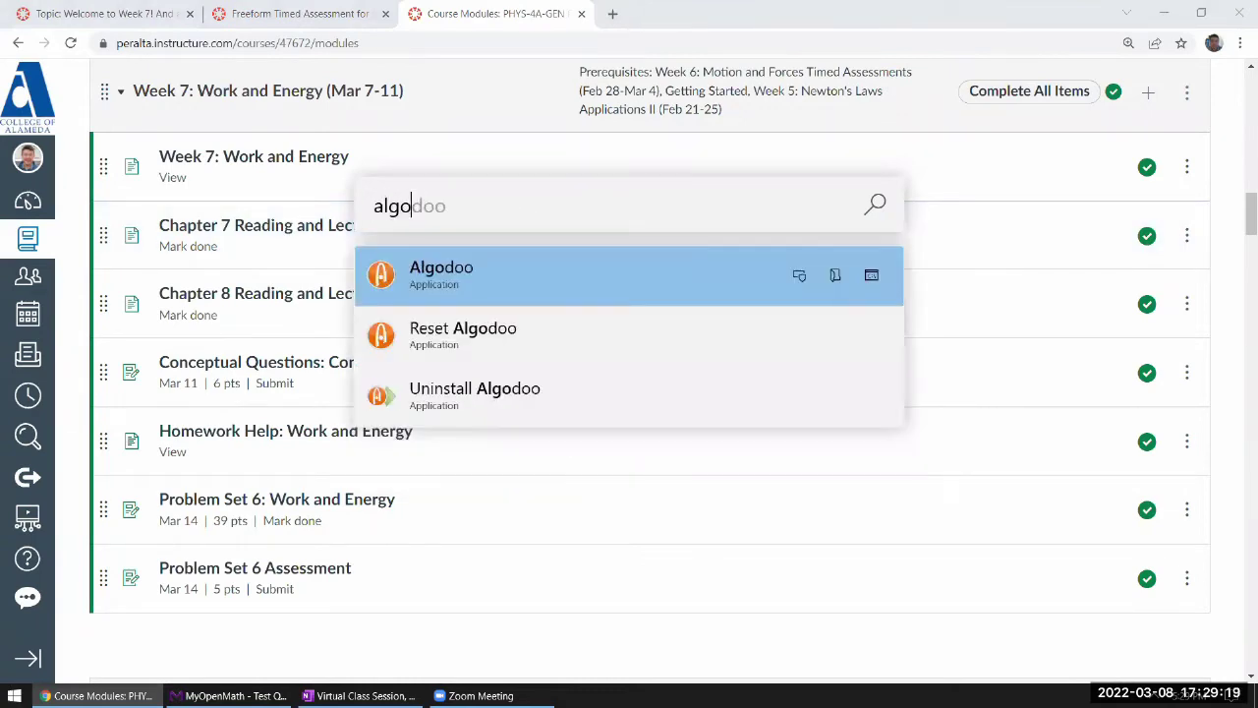
pyautogui.press('Return')
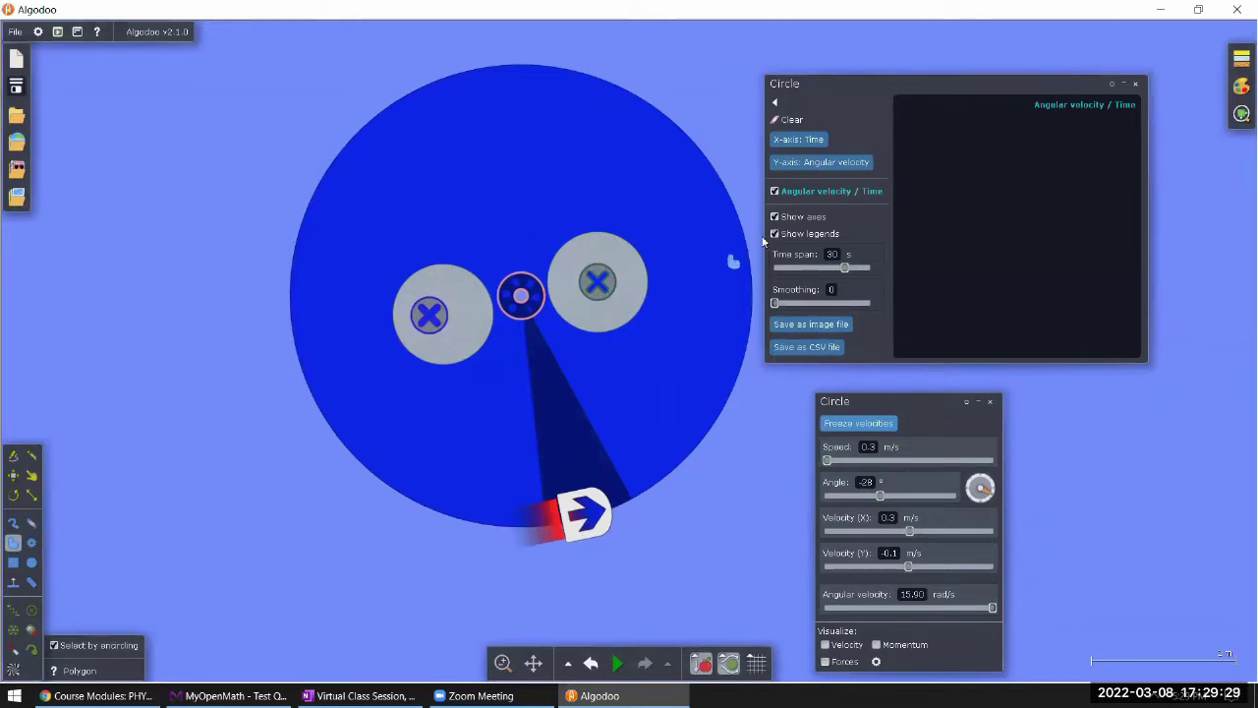
# Step: Close the angular velocity graph and velocity panels, then run the disc briefly and pause
pyautogui.click(1133, 83)
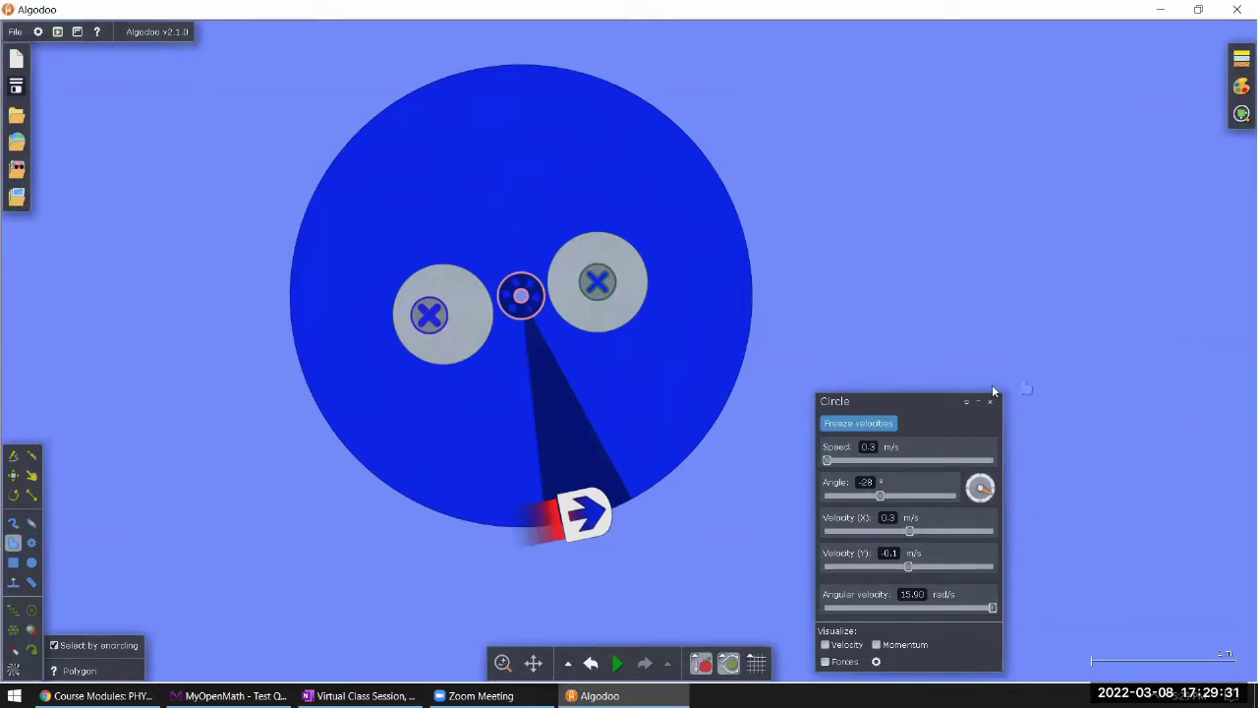
pyautogui.click(991, 401)
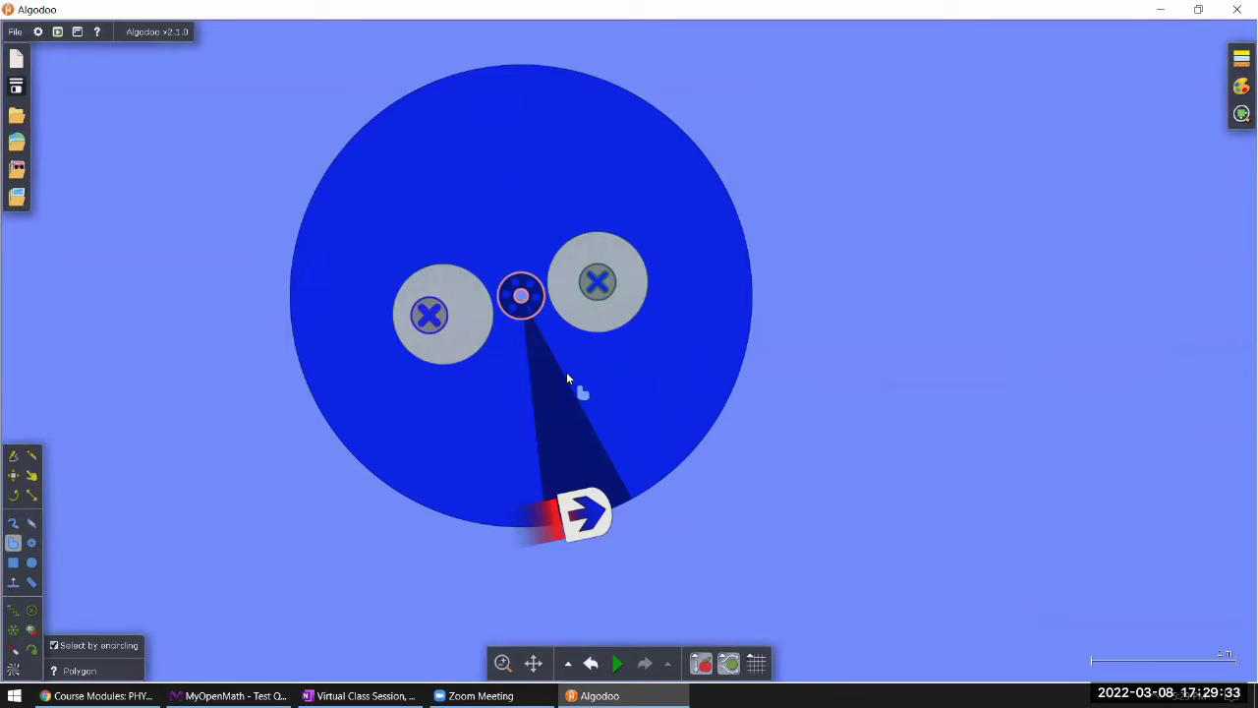
pyautogui.click(617, 664)
pyautogui.click(618, 663)
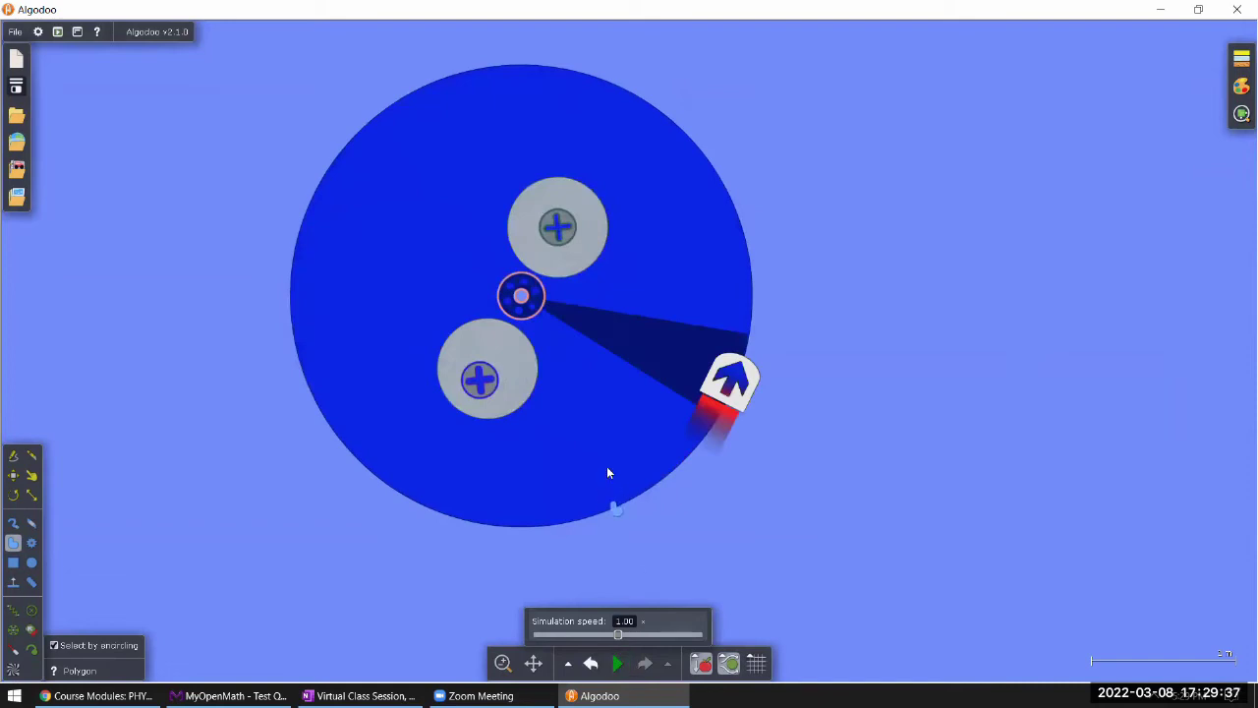
# Step: Start a new empty scene with ground, run it, and pull the circle into mid-air
pyautogui.click(16, 60)
pyautogui.click(59, 131)
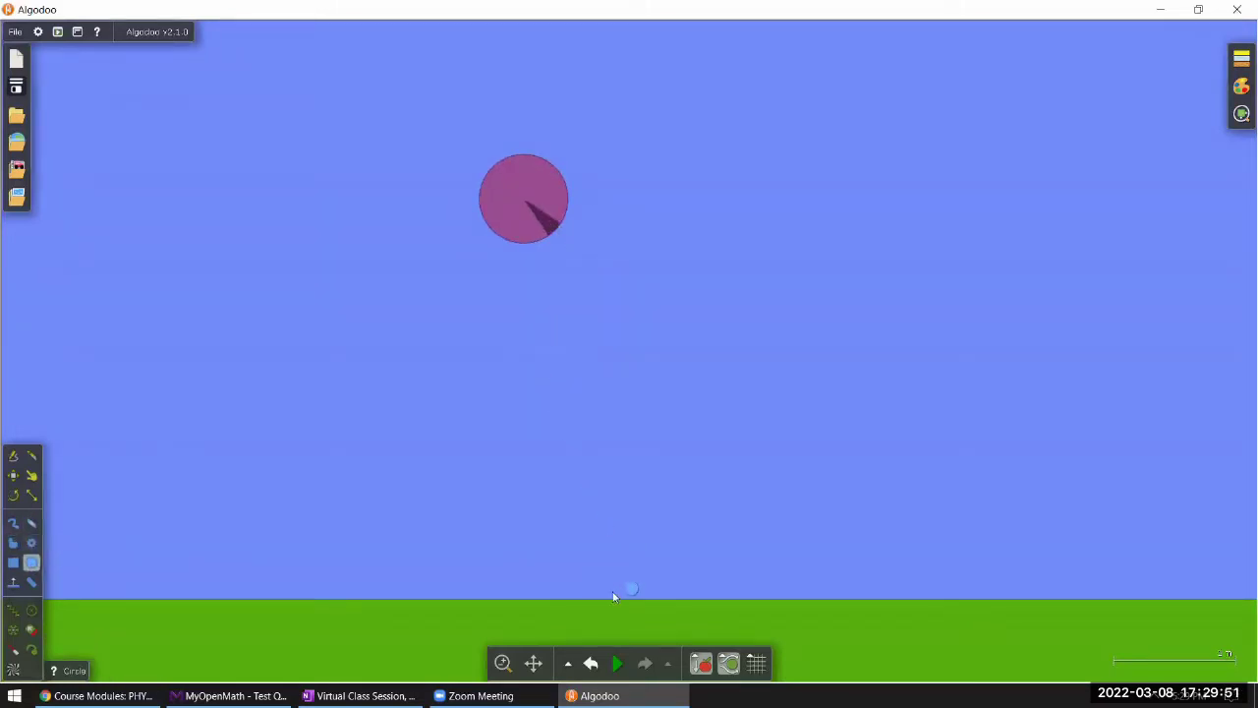
pyautogui.click(616, 663)
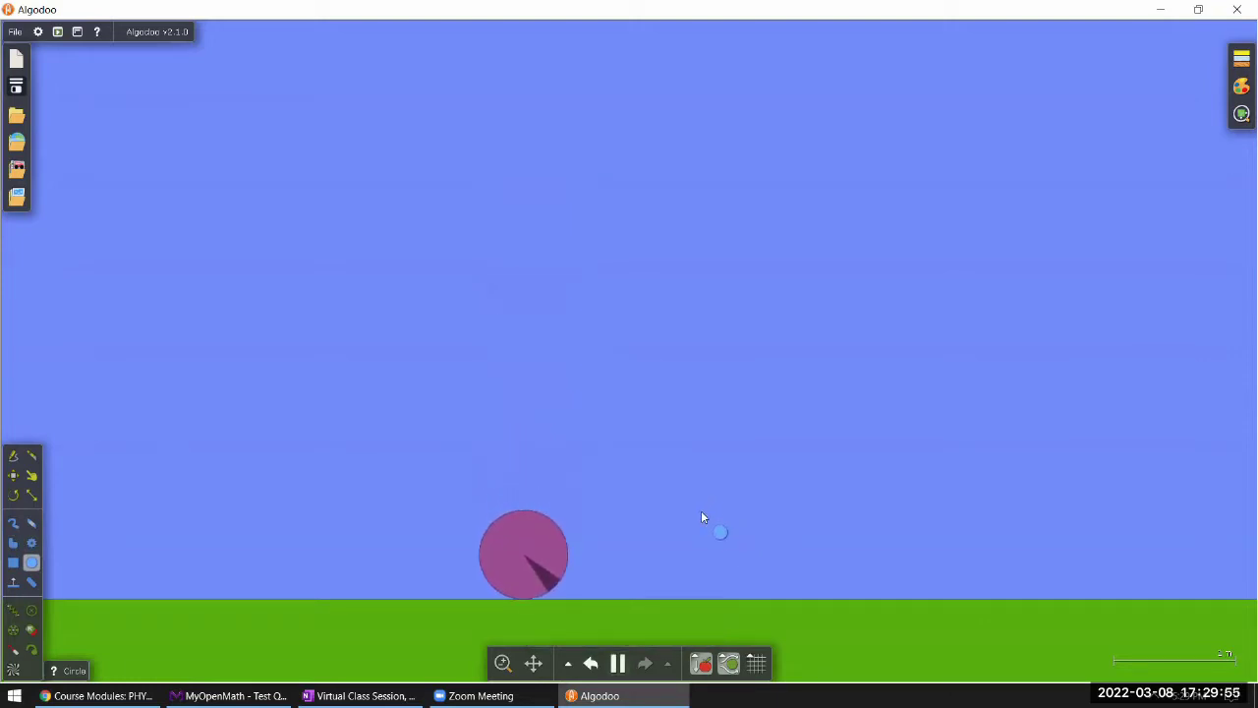
pyautogui.click(12, 475)
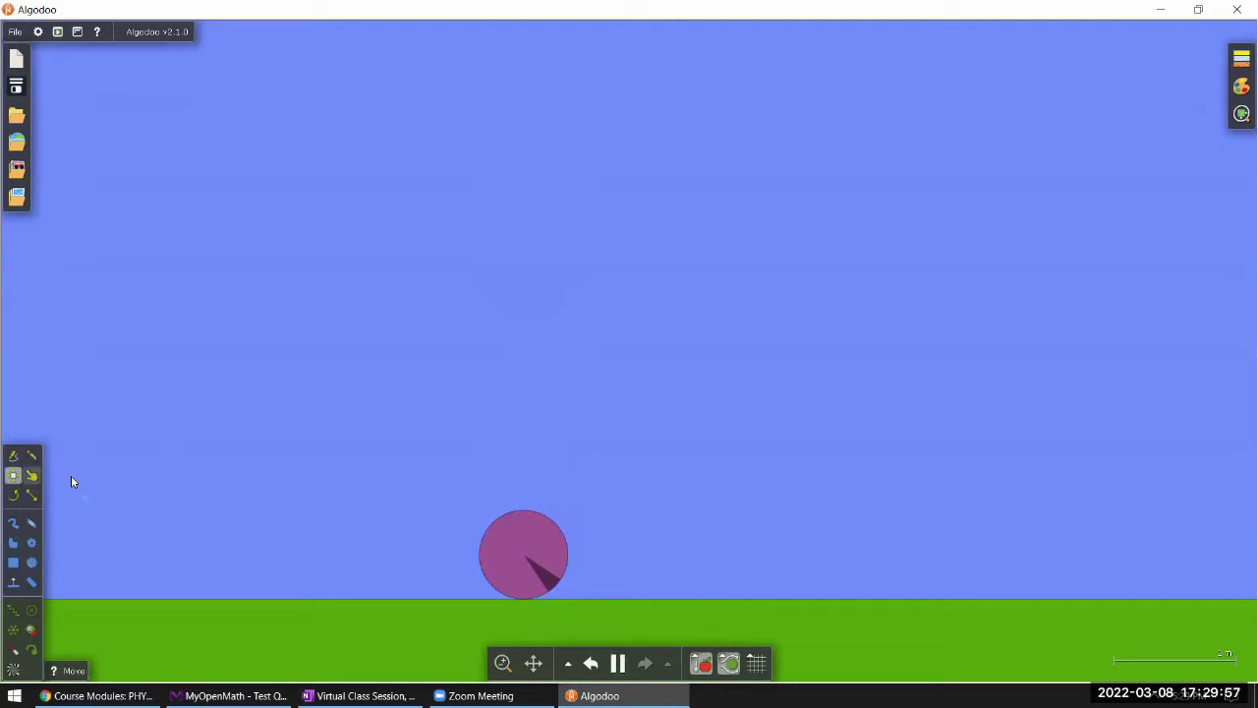
pyautogui.click(32, 476)
pyautogui.moveTo(495, 548); pyautogui.dragTo(555, 257)
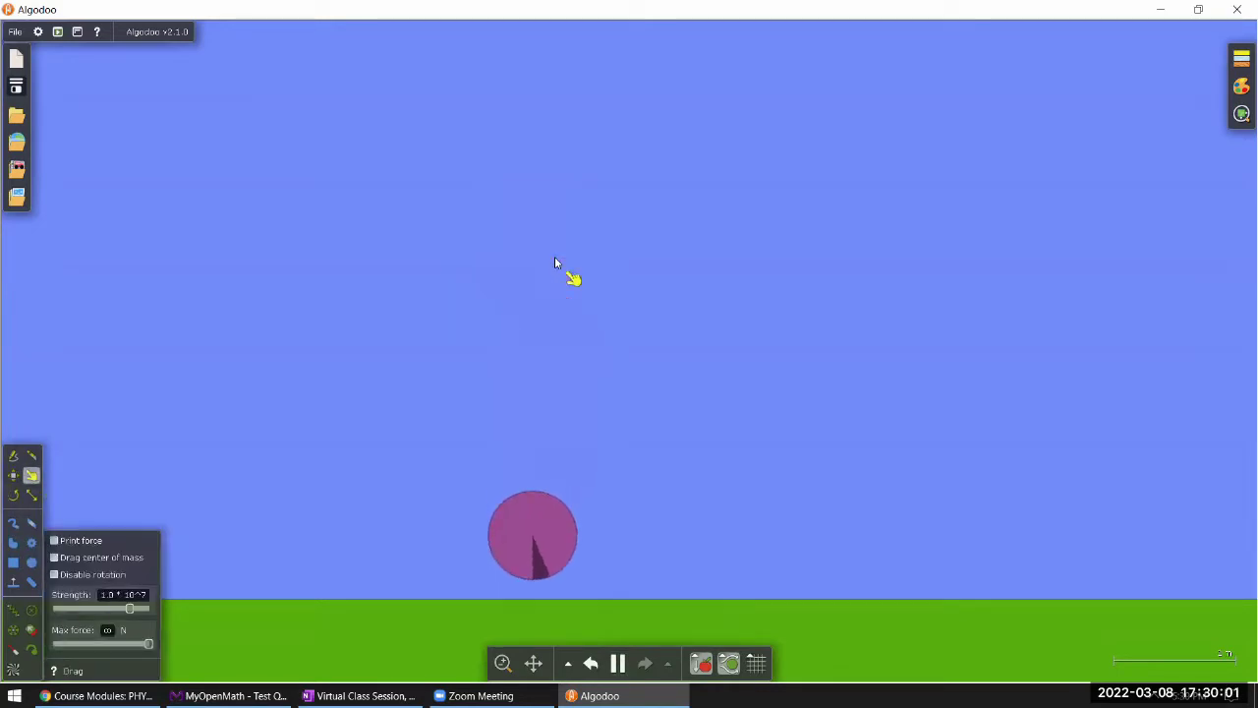
# Step: Check the Gravity and Air friction settings, then return to the Move tool
pyautogui.click(698, 666)
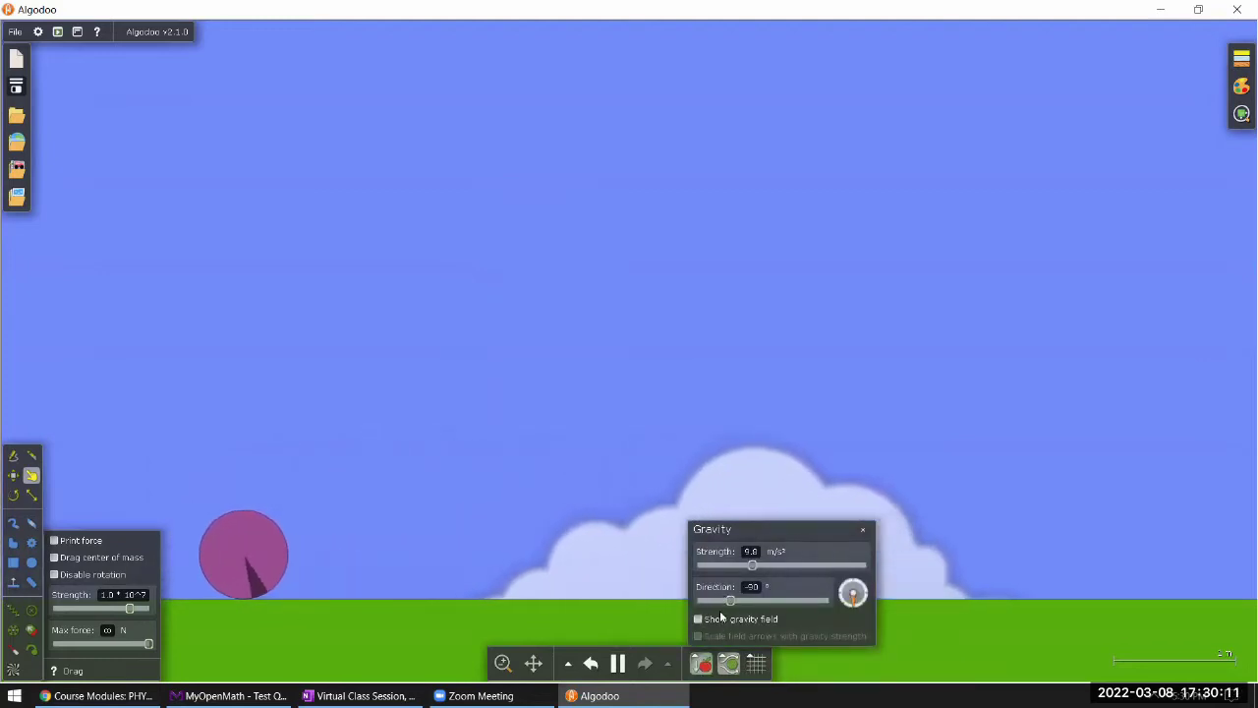
pyautogui.click(729, 665)
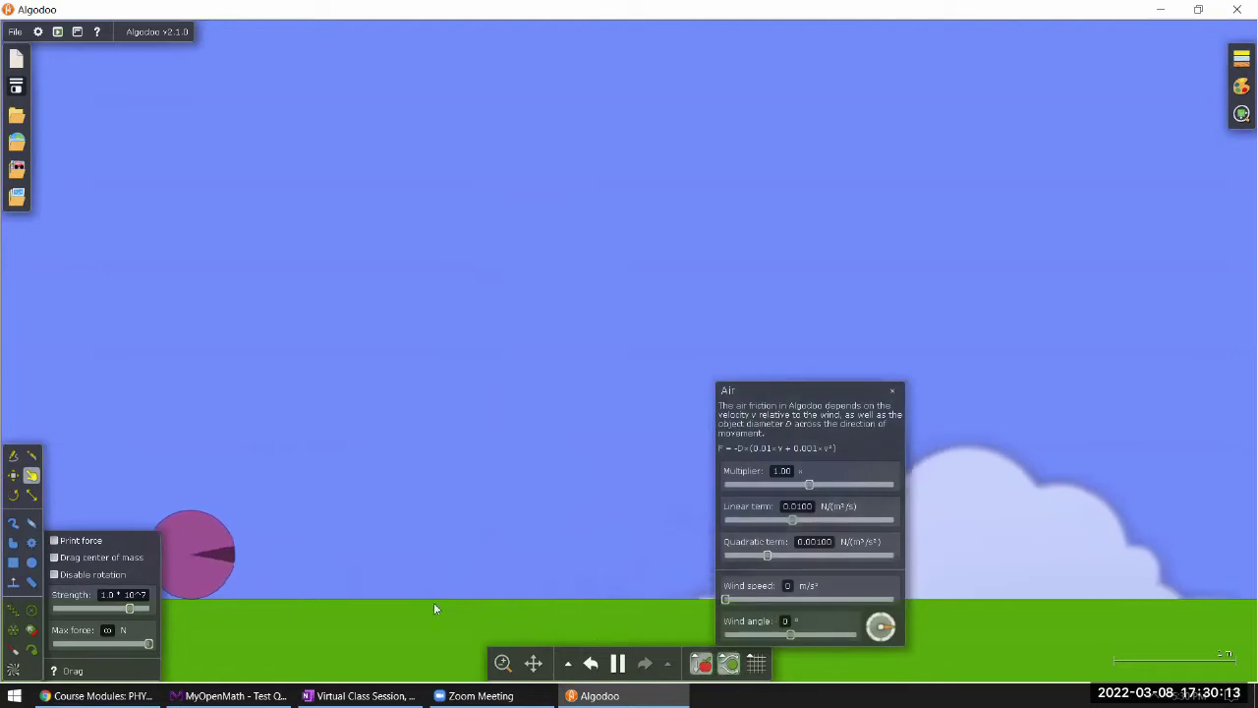
pyautogui.click(208, 568)
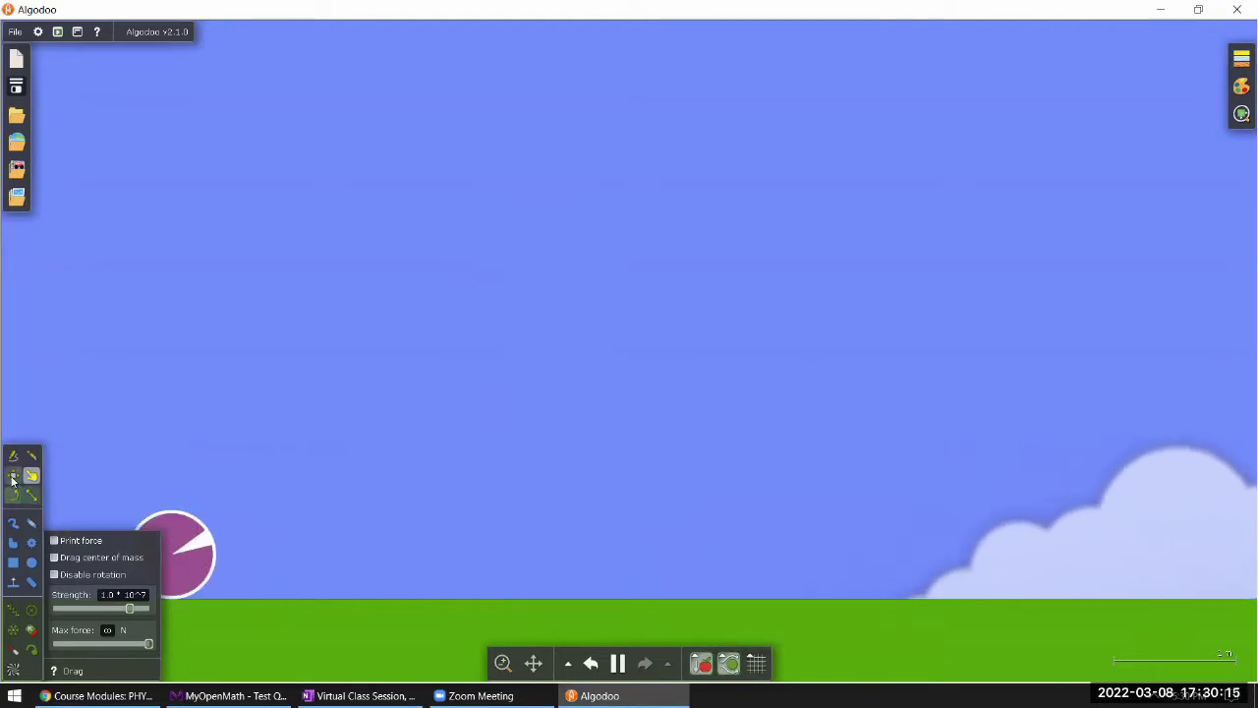
pyautogui.click(12, 475)
# Step: Pause, move the circle toward the scene centre, and browse its edit menu
pyautogui.press('space')
pyautogui.moveTo(157, 546); pyautogui.dragTo(523, 305)
pyautogui.rightClick(523, 304)
pyautogui.moveTo(587, 438)
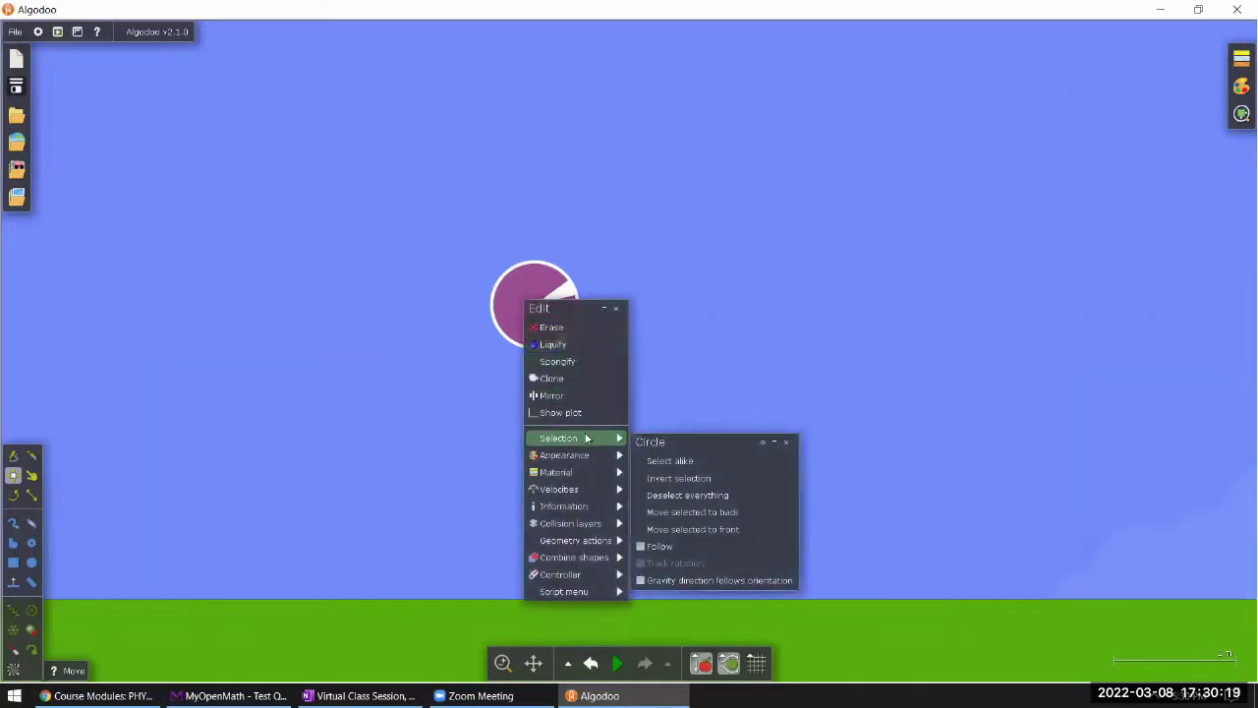
pyautogui.moveTo(613, 476)
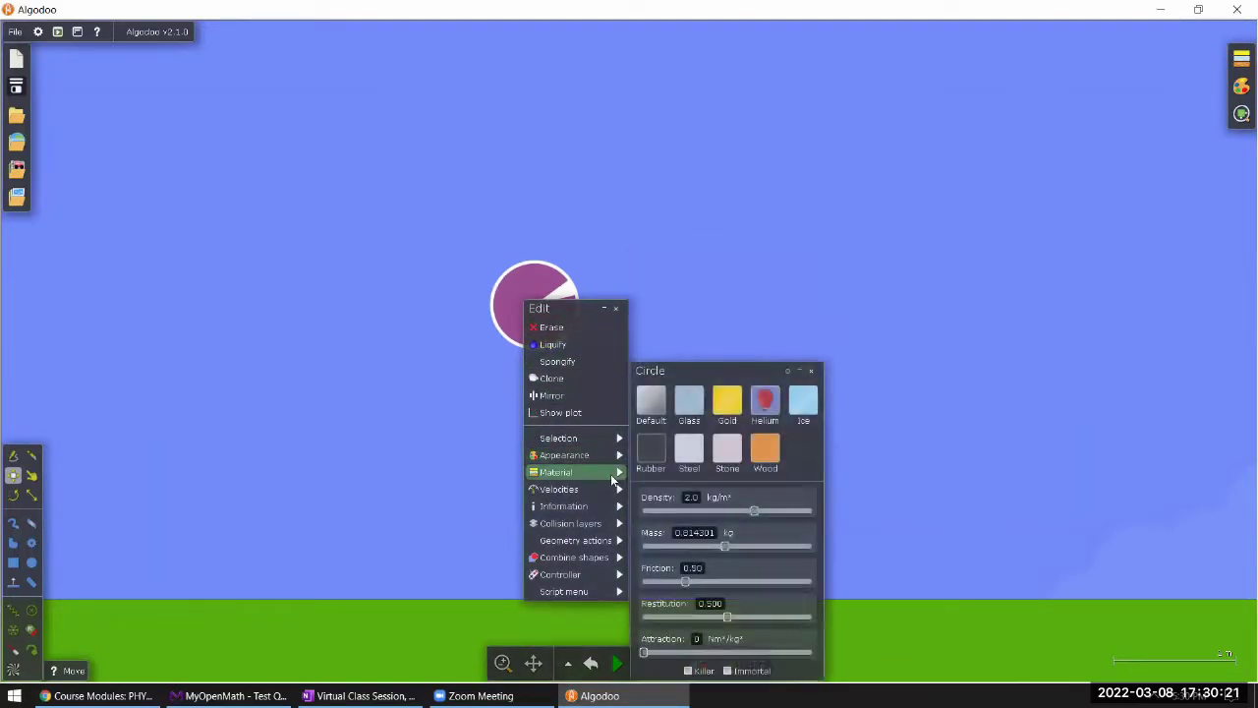
pyautogui.click(463, 485)
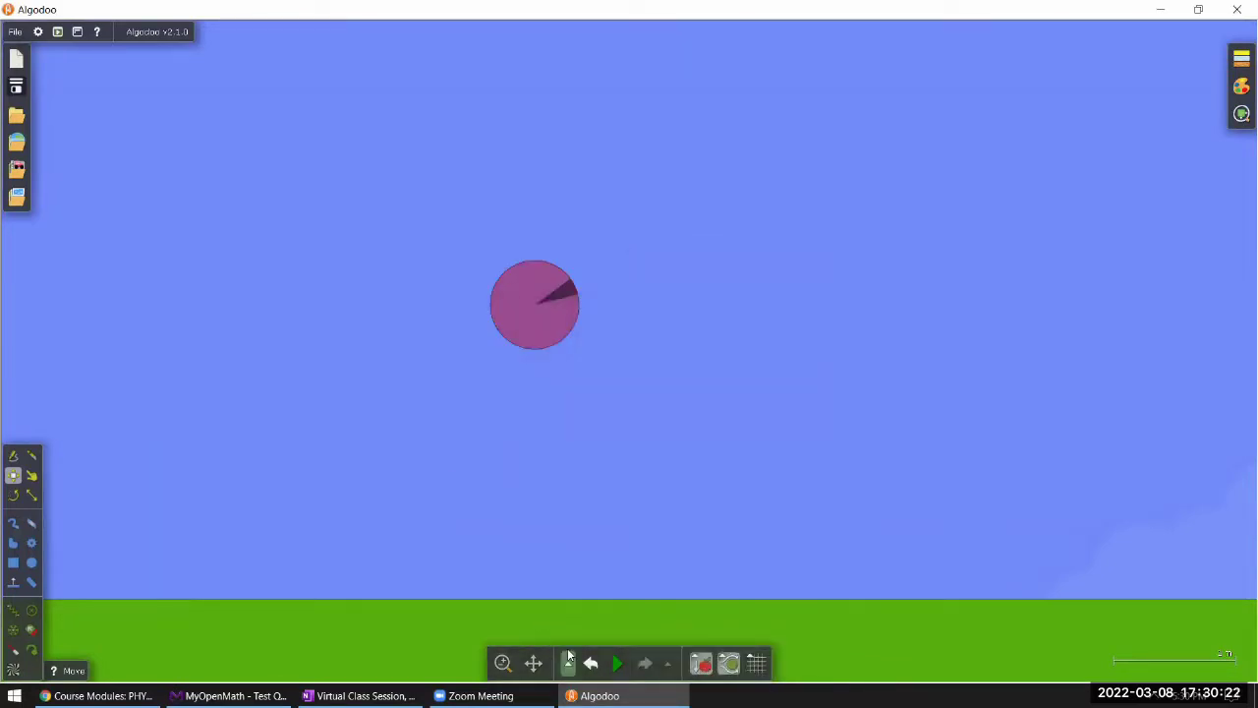
# Step: Run and drop the circle, then pause, lift it high and bring up its Material settings
pyautogui.click(619, 664)
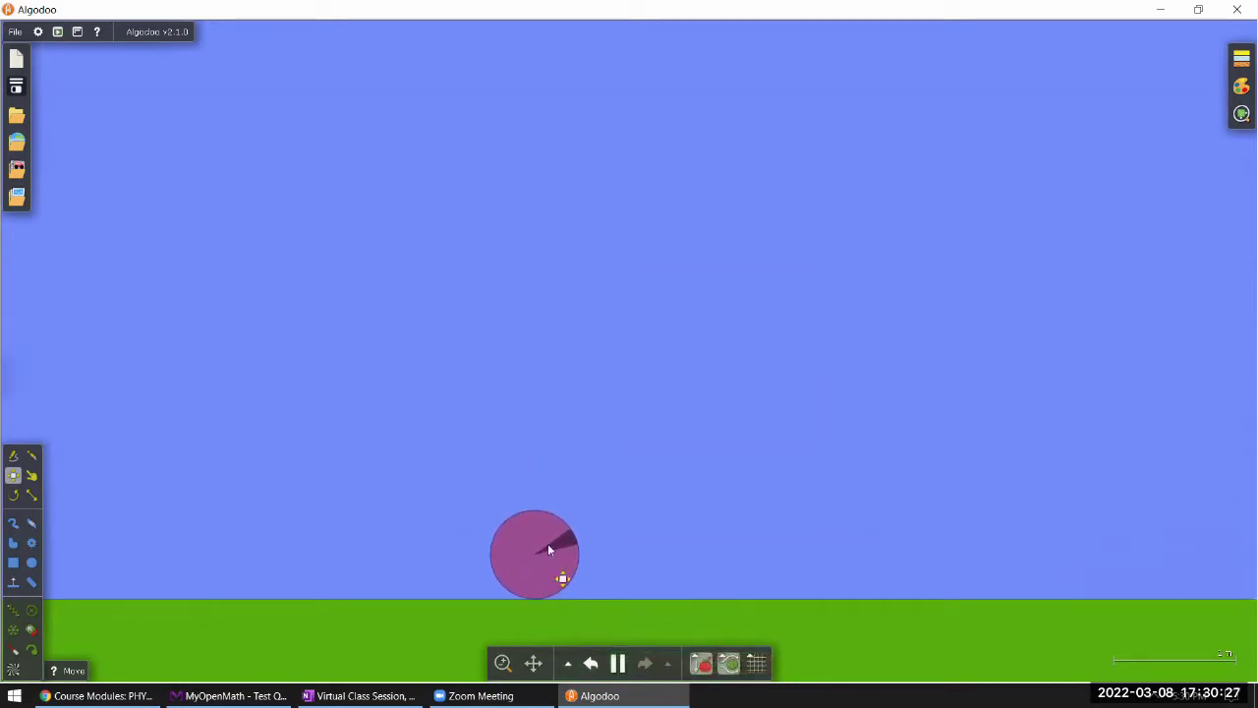
pyautogui.moveTo(547, 544); pyautogui.dragTo(587, 118)
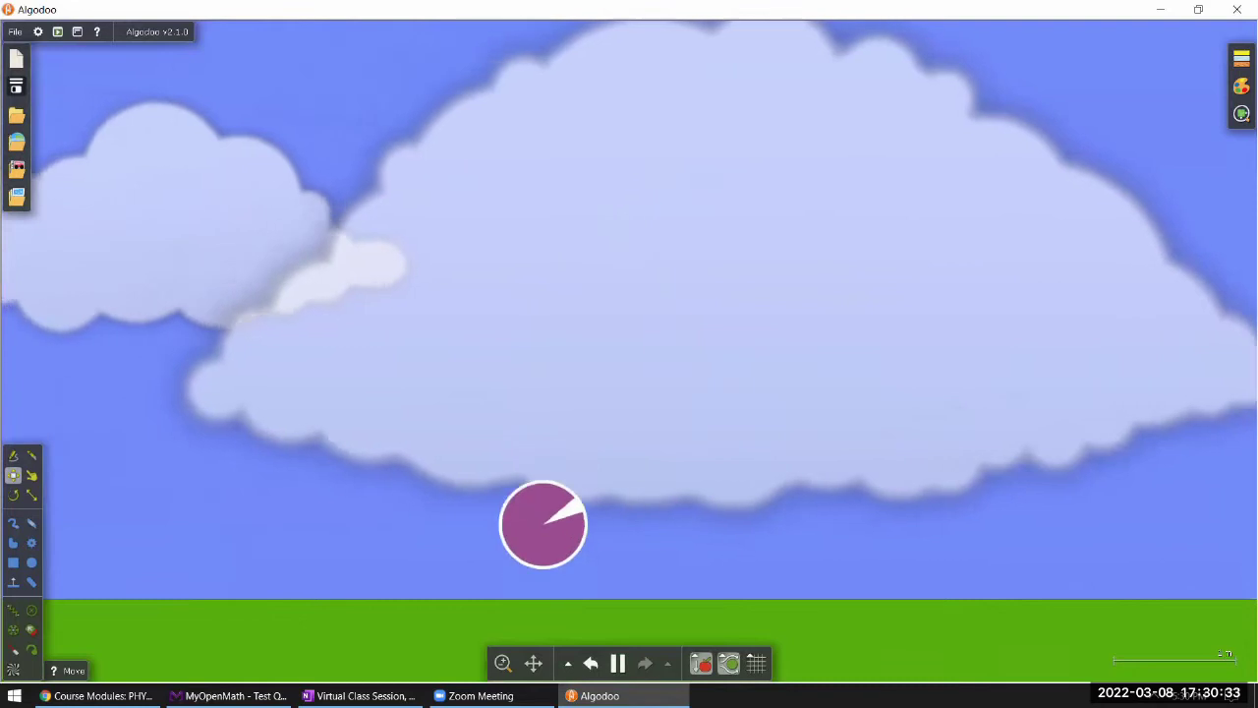
pyautogui.click(617, 665)
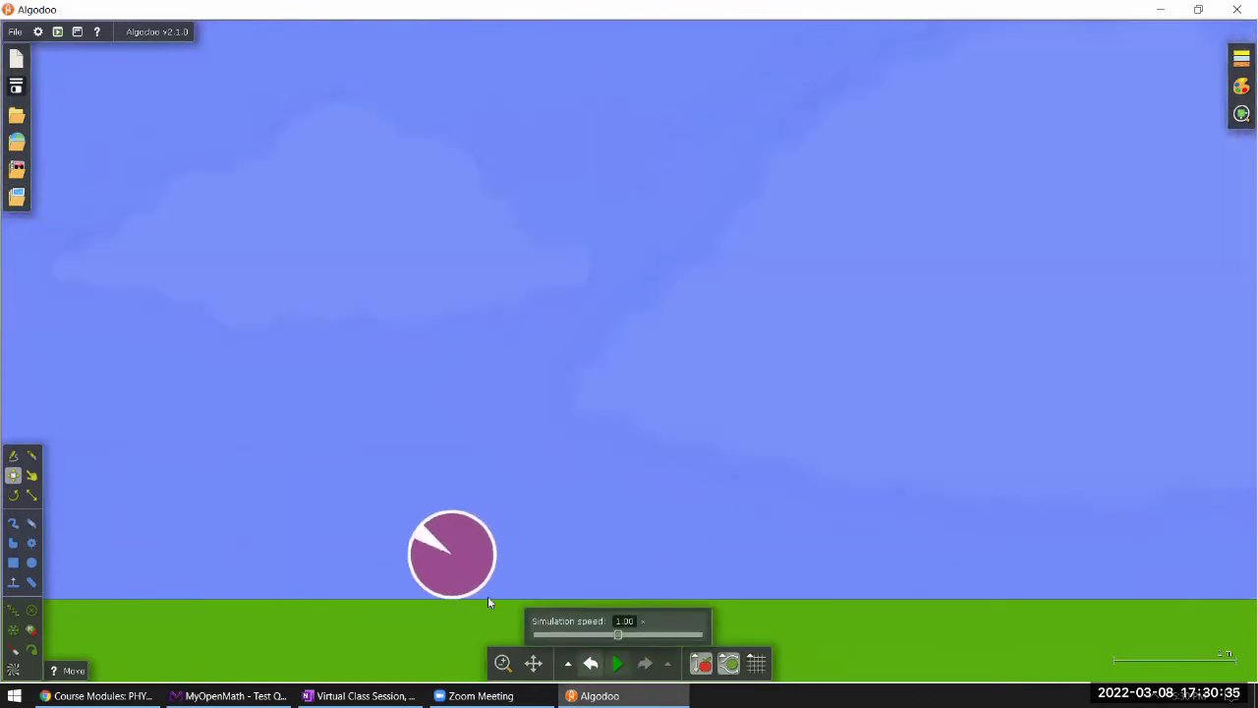
pyautogui.moveTo(430, 563); pyautogui.dragTo(551, 194)
pyautogui.rightClick(550, 194)
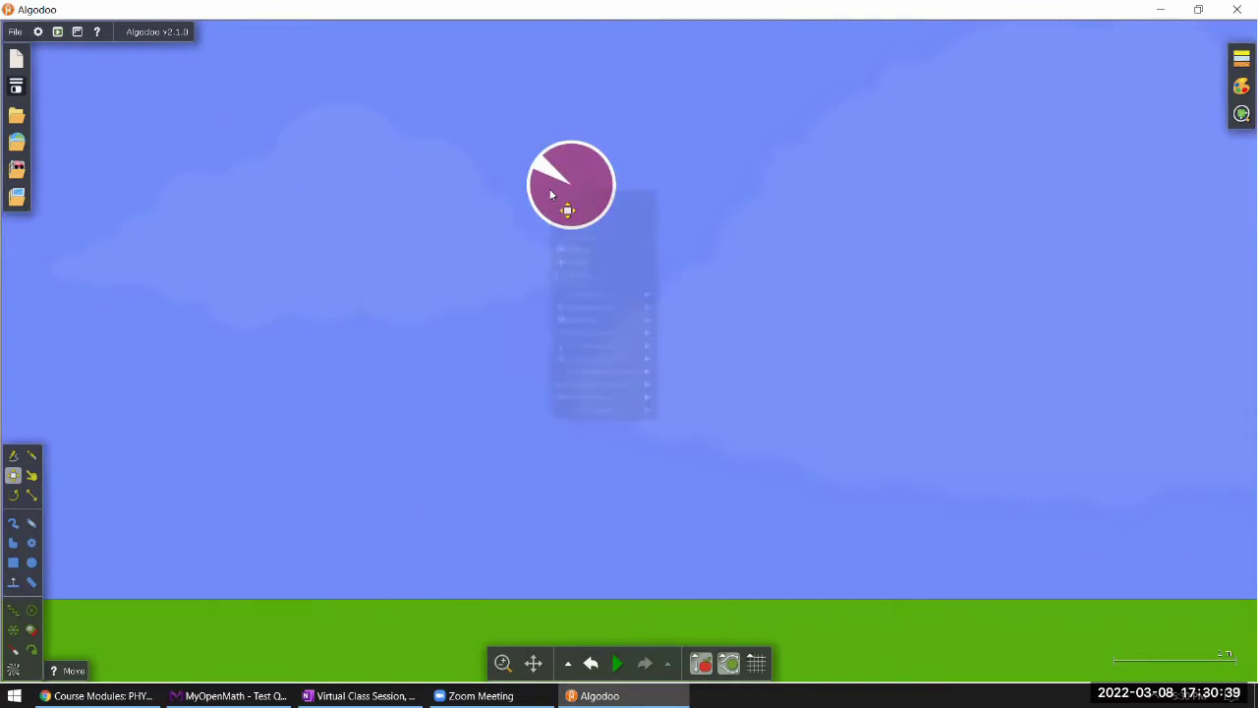
pyautogui.moveTo(591, 381)
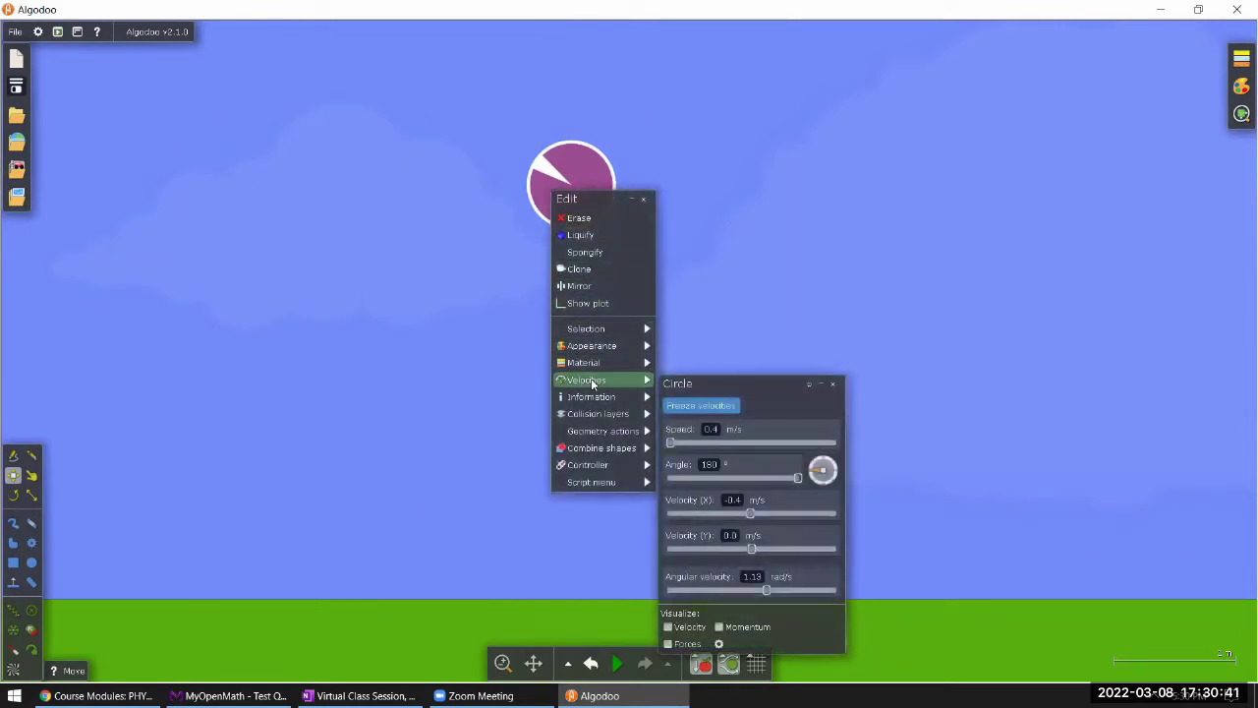
pyautogui.moveTo(602, 328)
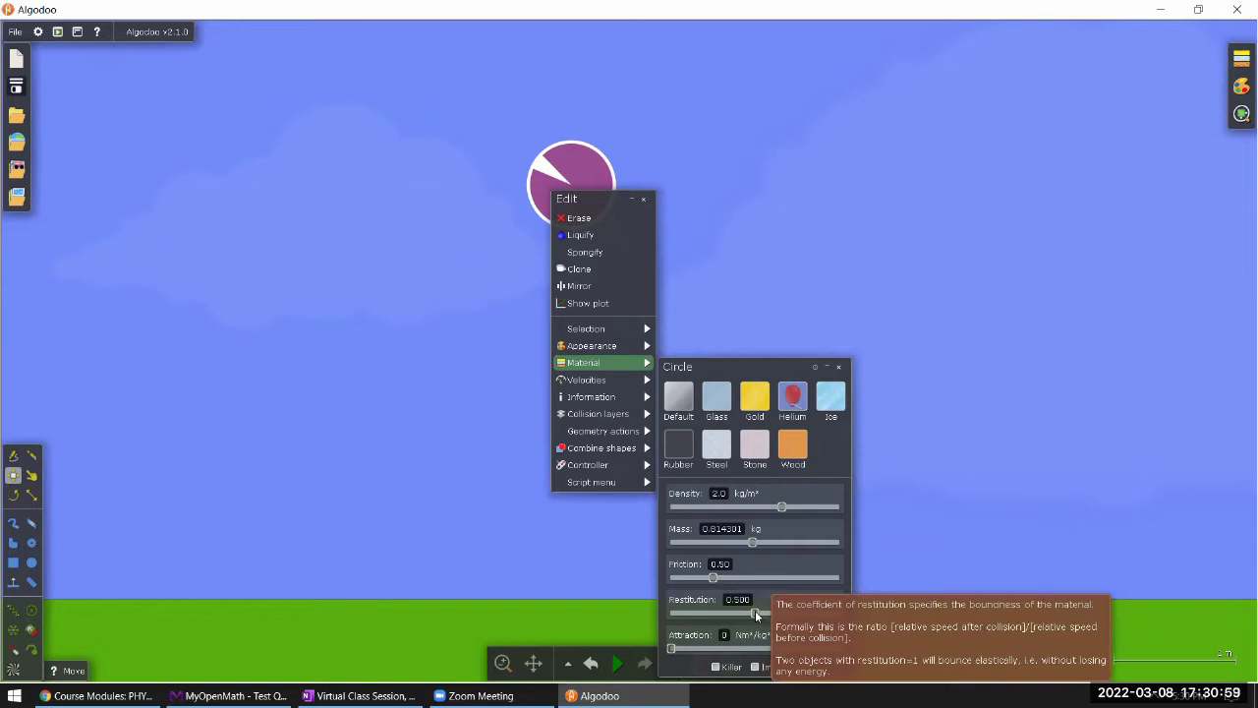
# Step: Set the circle's restitution to 1.000, test the bounce, then lift the ball back up
pyautogui.moveTo(755, 611); pyautogui.dragTo(736, 612)
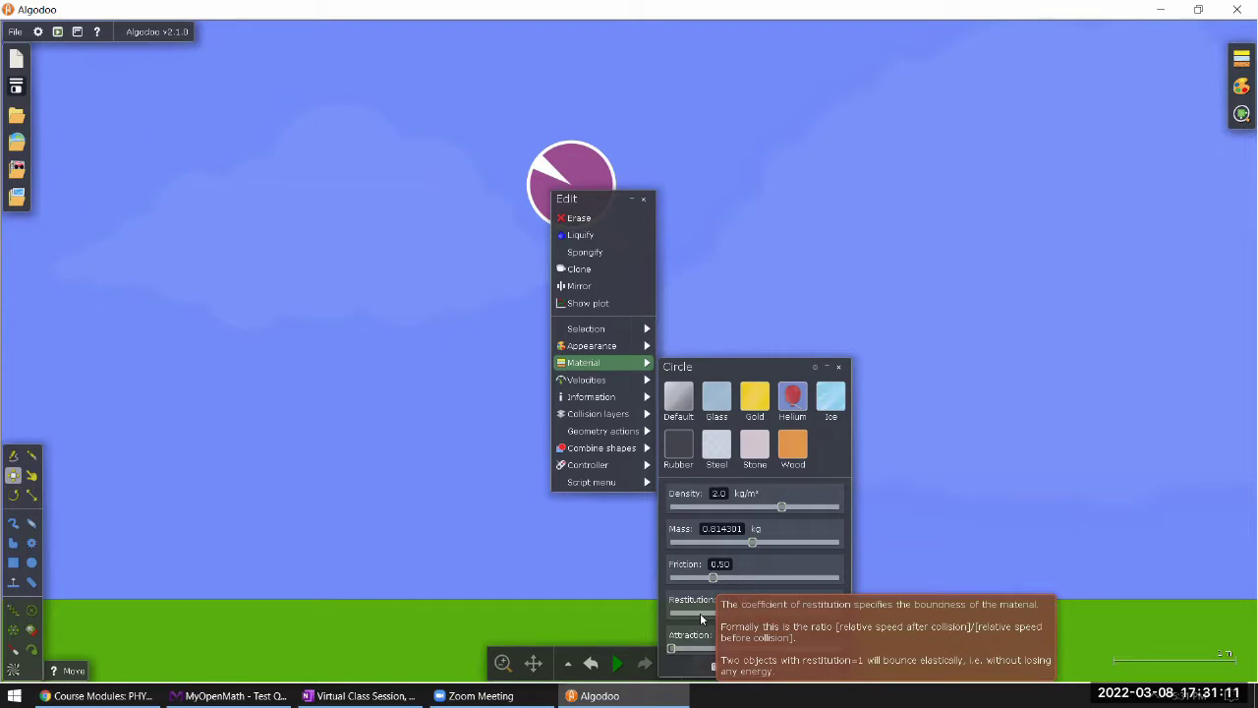
pyautogui.moveTo(700, 613); pyautogui.dragTo(837, 615)
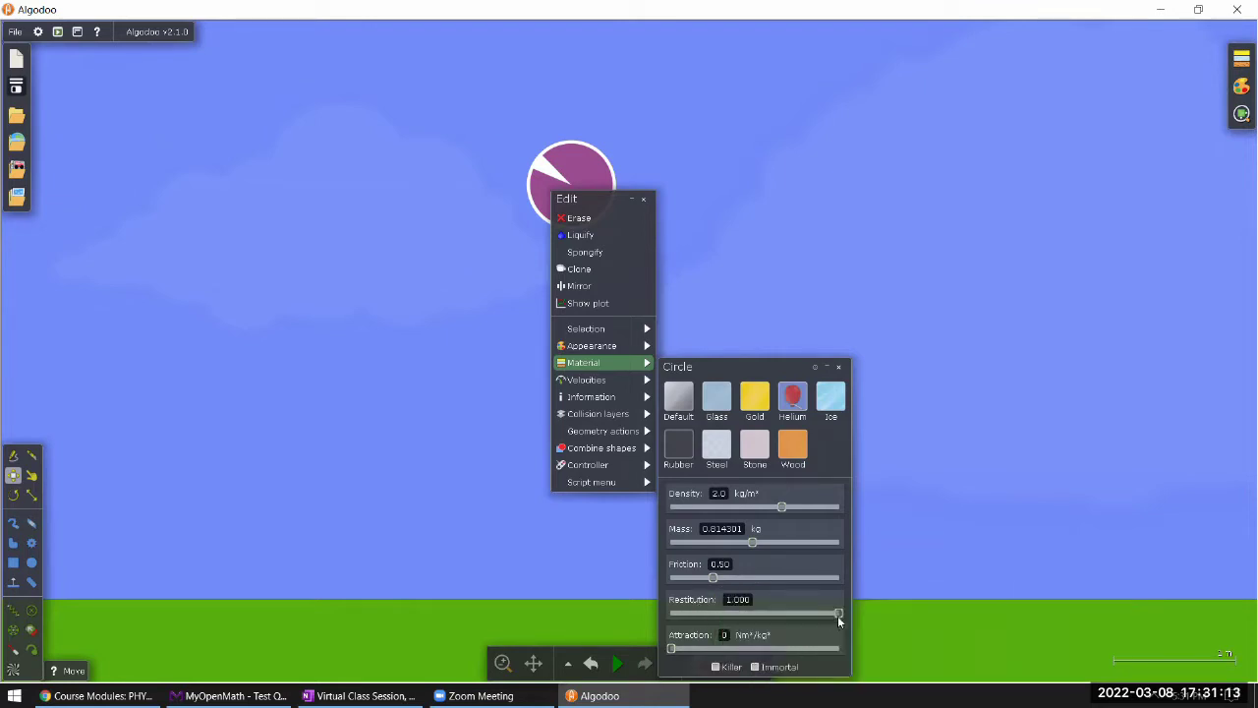
pyautogui.click(613, 666)
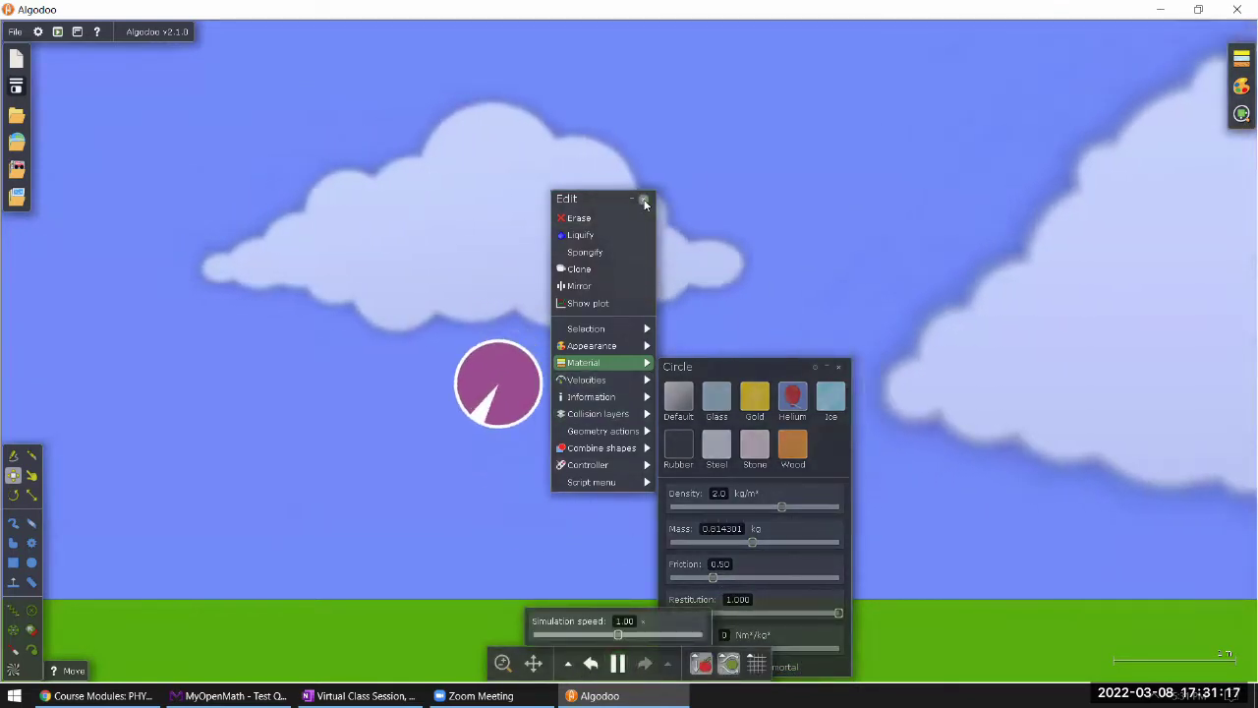
pyautogui.click(644, 200)
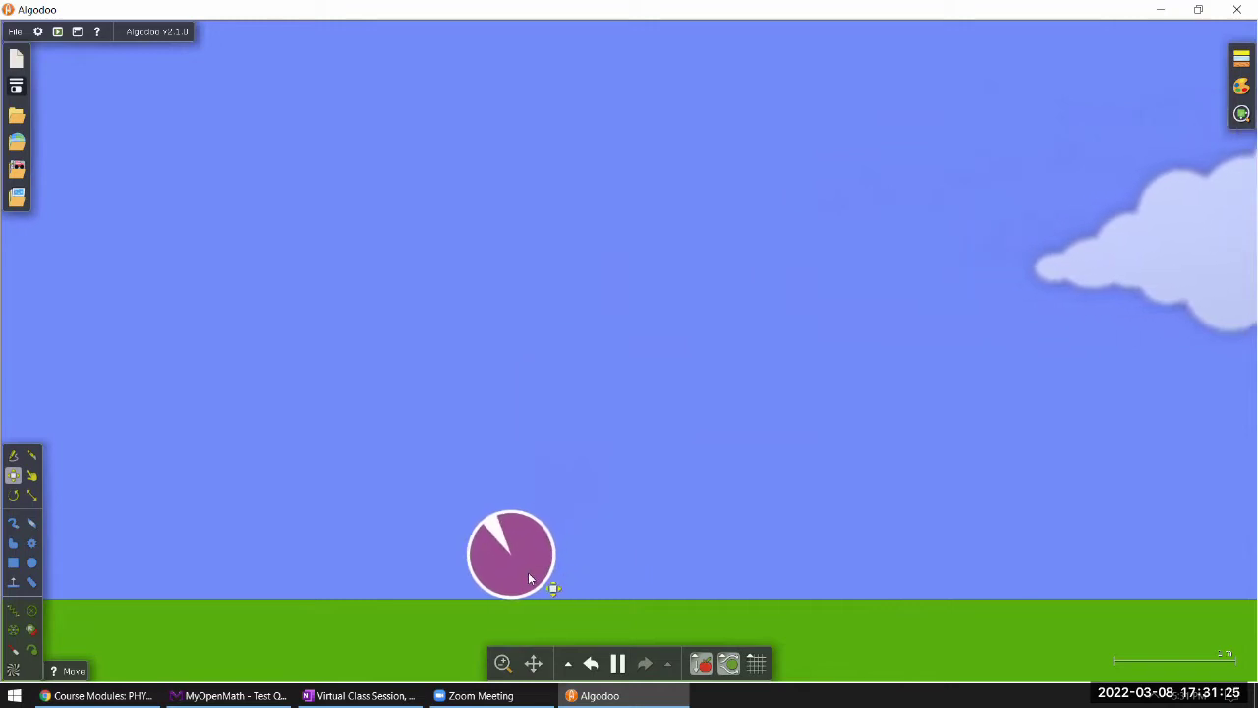
pyautogui.click(617, 666)
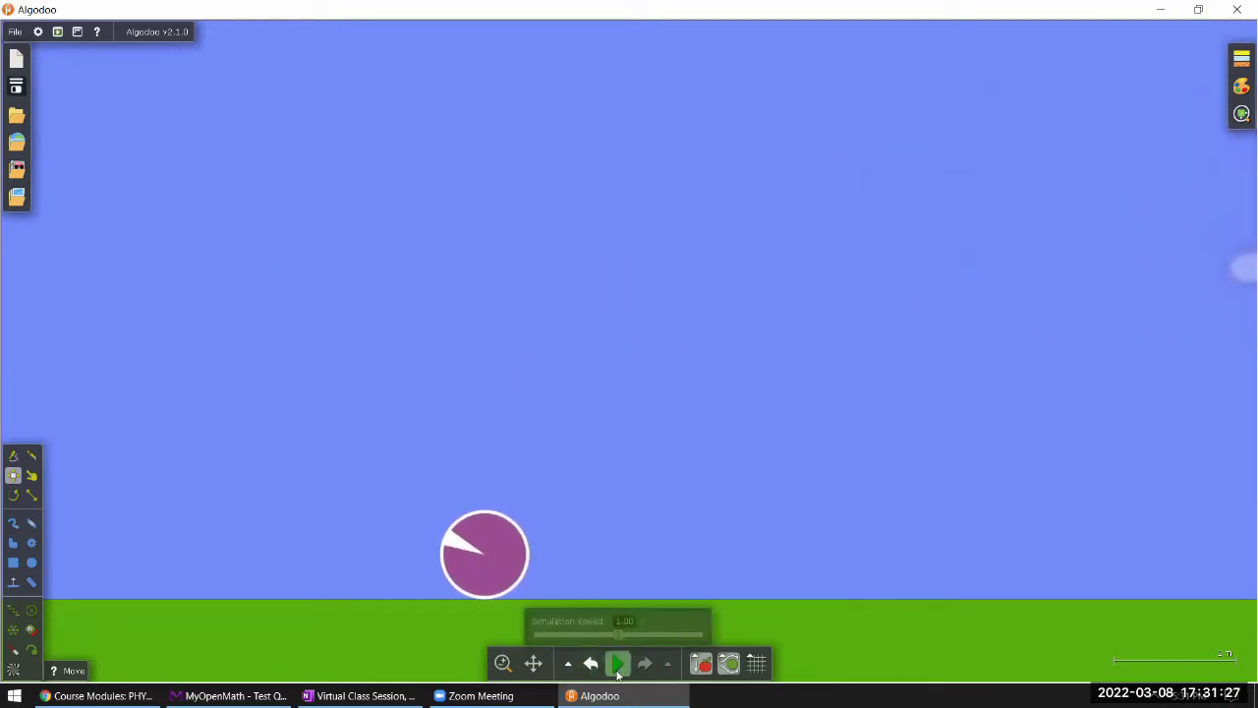
pyautogui.moveTo(493, 561); pyautogui.dragTo(590, 203)
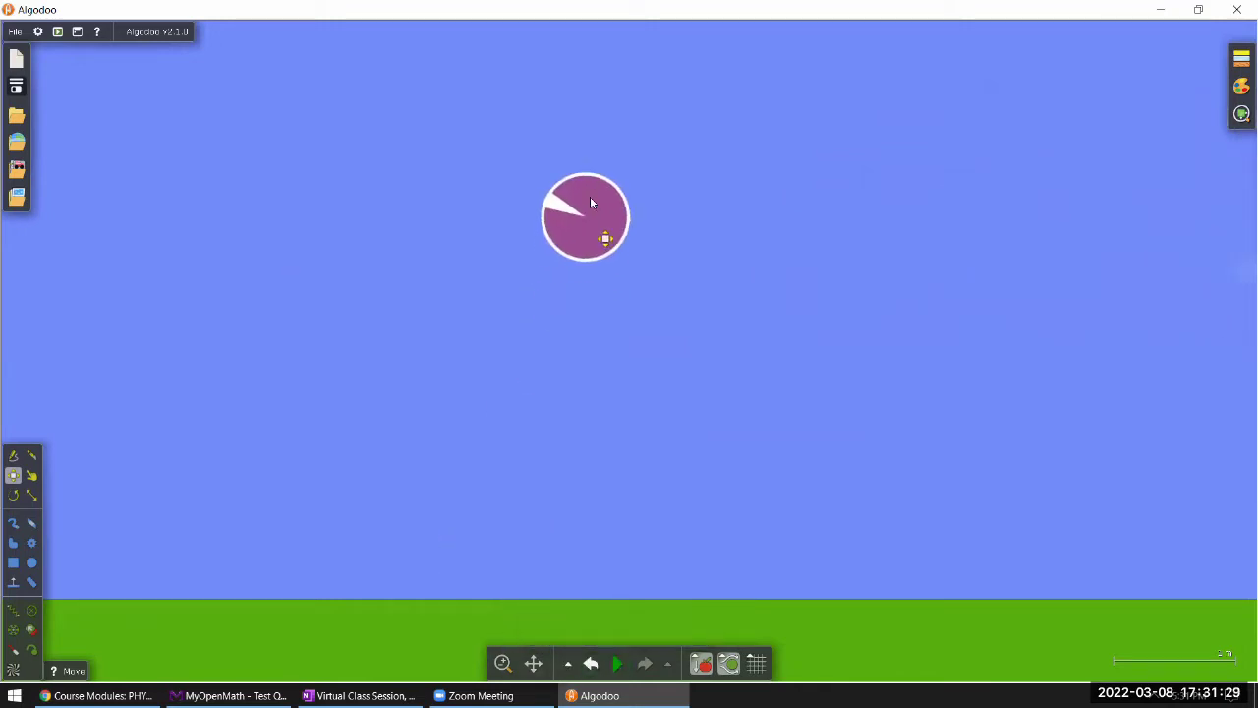
# Step: Review the ground plane's Material settings and close its menu
pyautogui.rightClick(531, 612)
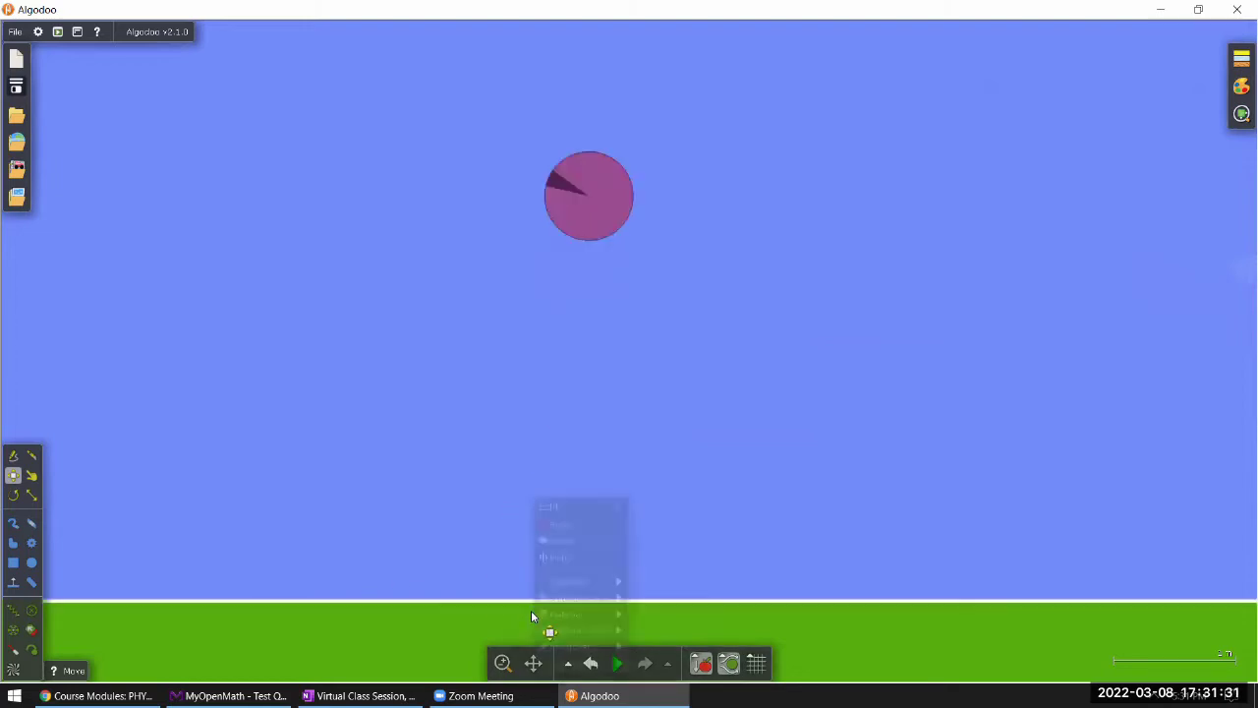
pyautogui.moveTo(576, 636)
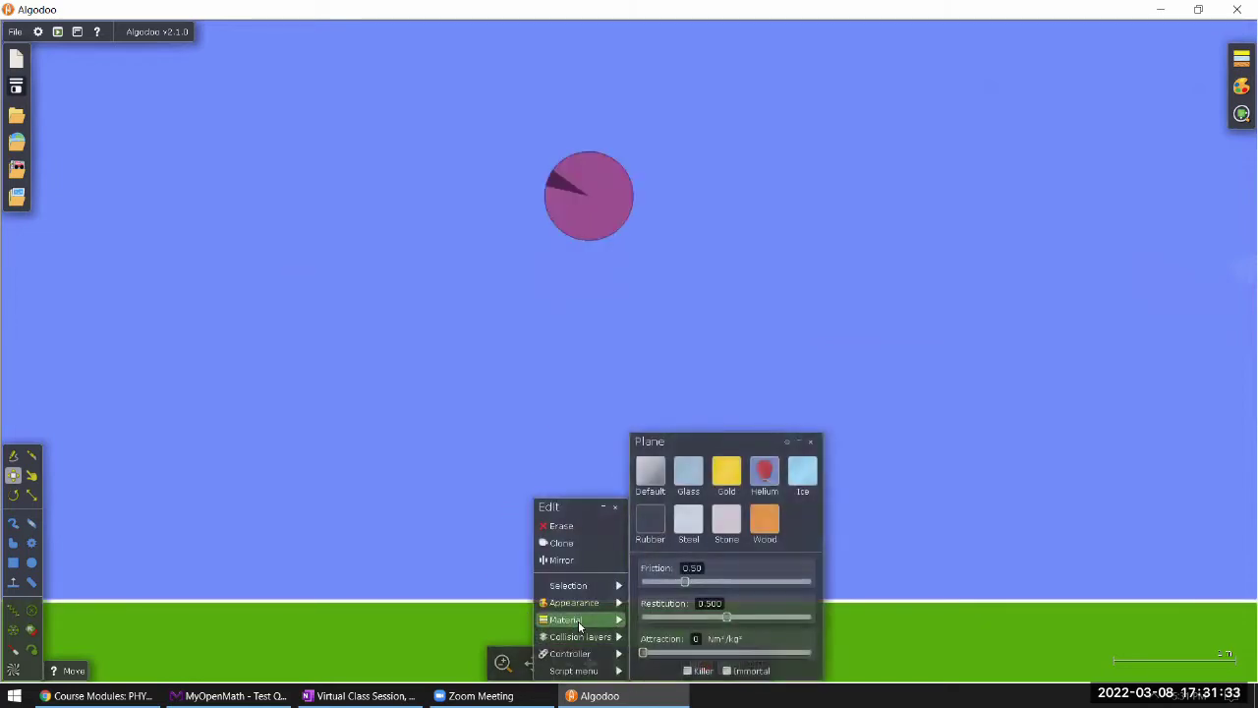
pyautogui.moveTo(665, 607)
pyautogui.click(552, 473)
# Step: Run the simulation, follow the bouncing ball, and pause with it mid-air
pyautogui.click(617, 663)
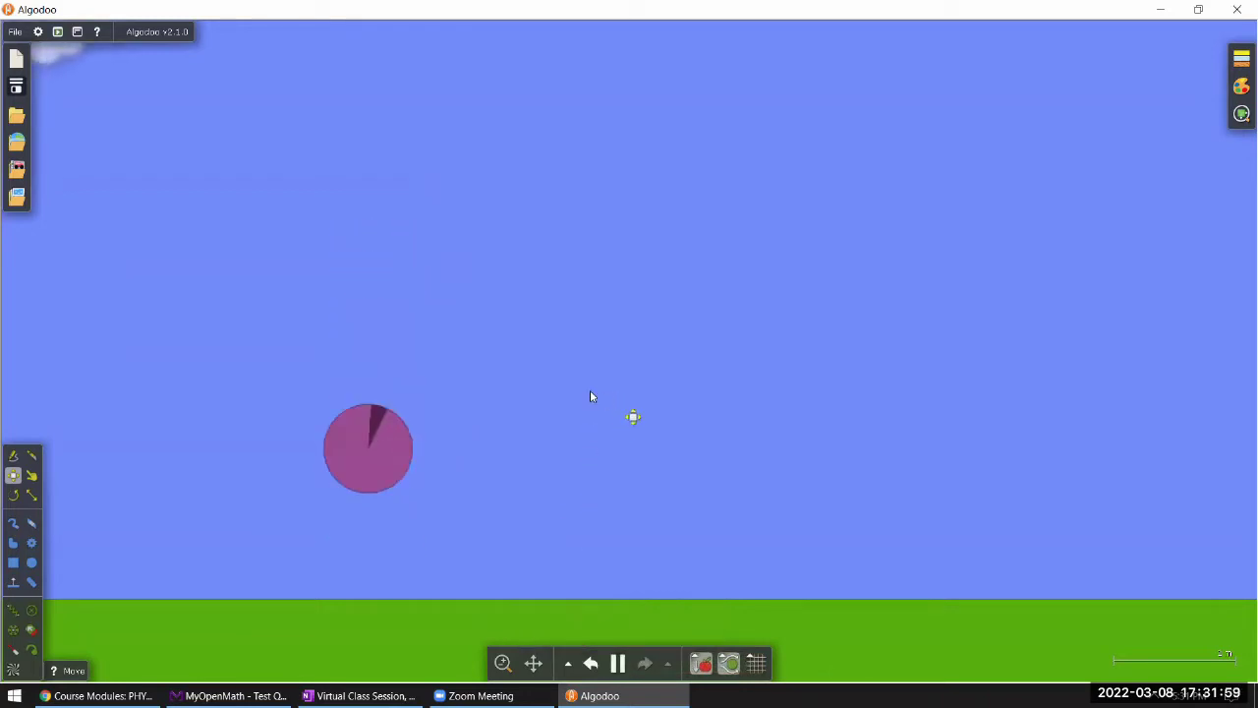
pyautogui.moveTo(590, 390); pyautogui.dragTo(831, 415)
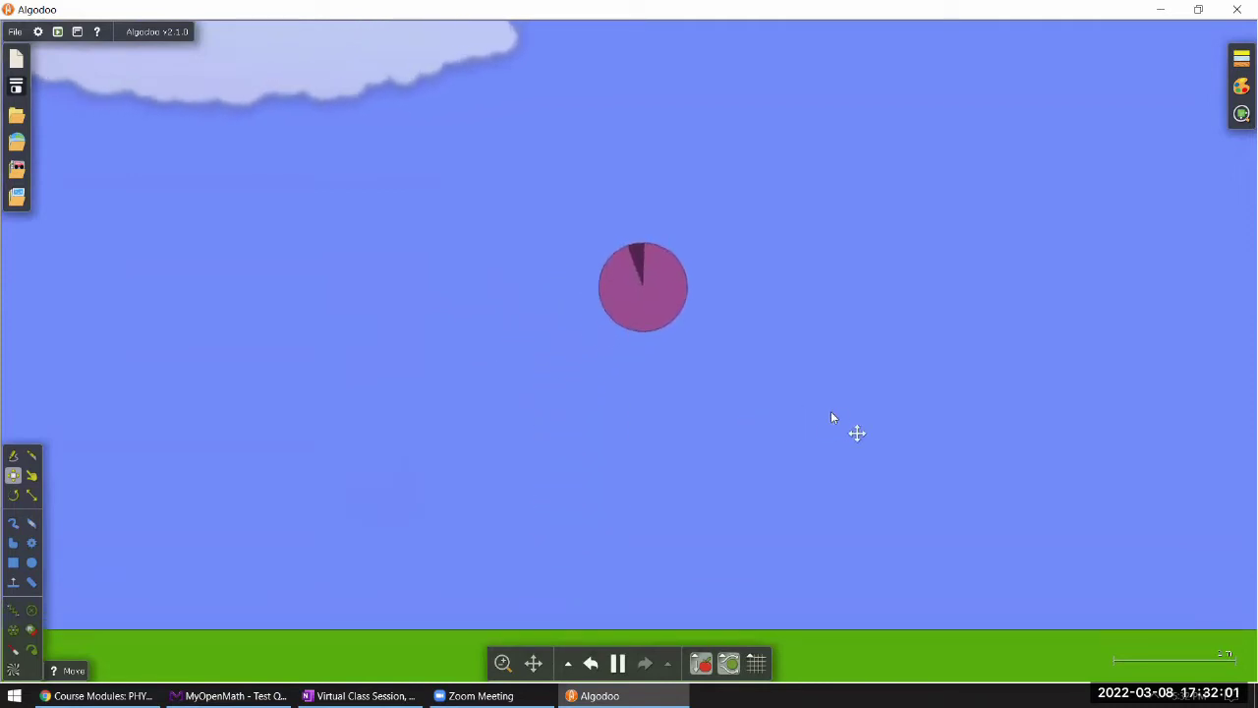
pyautogui.click(617, 663)
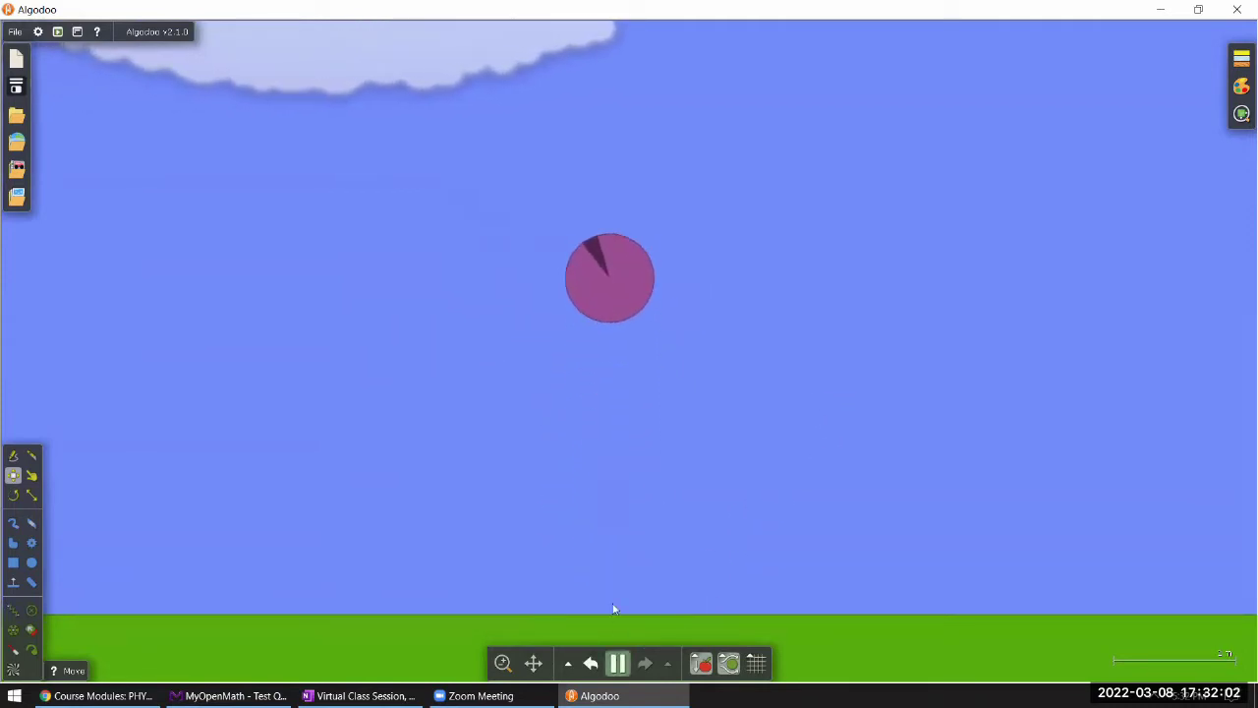
# Step: Open the circle's Speed/Time plot, move it top-left, and record several bounces
pyautogui.rightClick(621, 301)
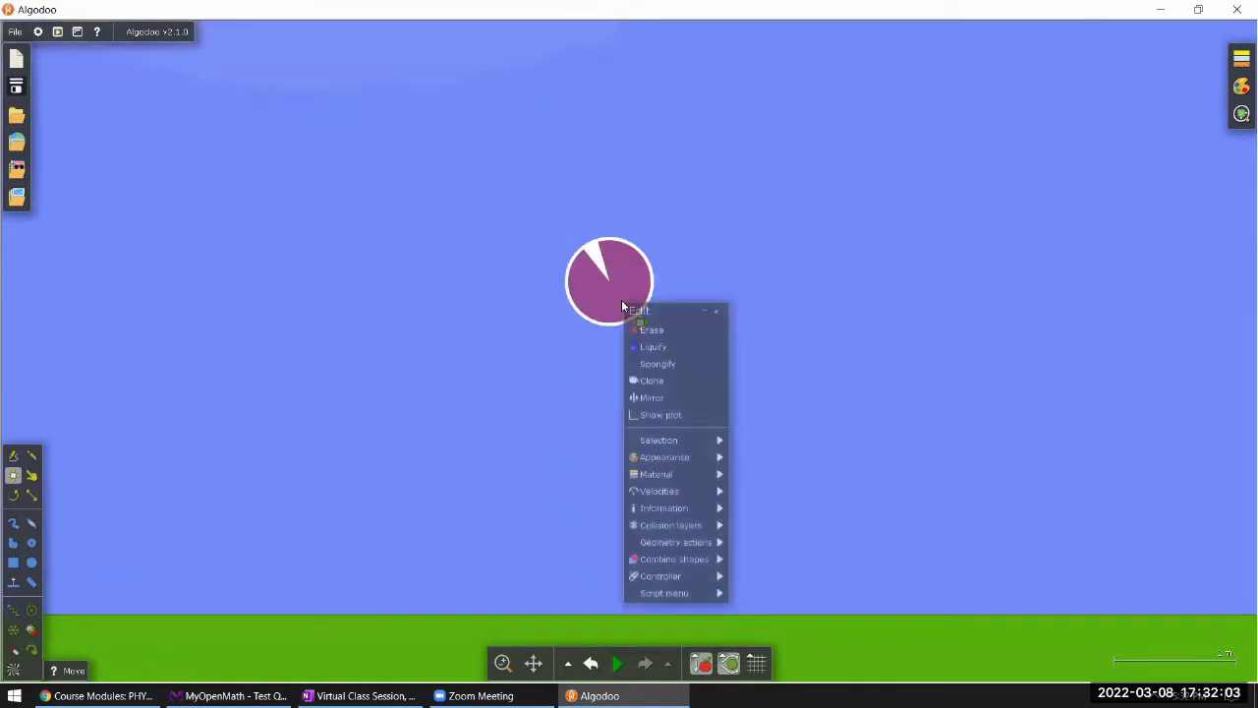
pyautogui.click(667, 415)
pyautogui.moveTo(536, 223); pyautogui.dragTo(137, 65)
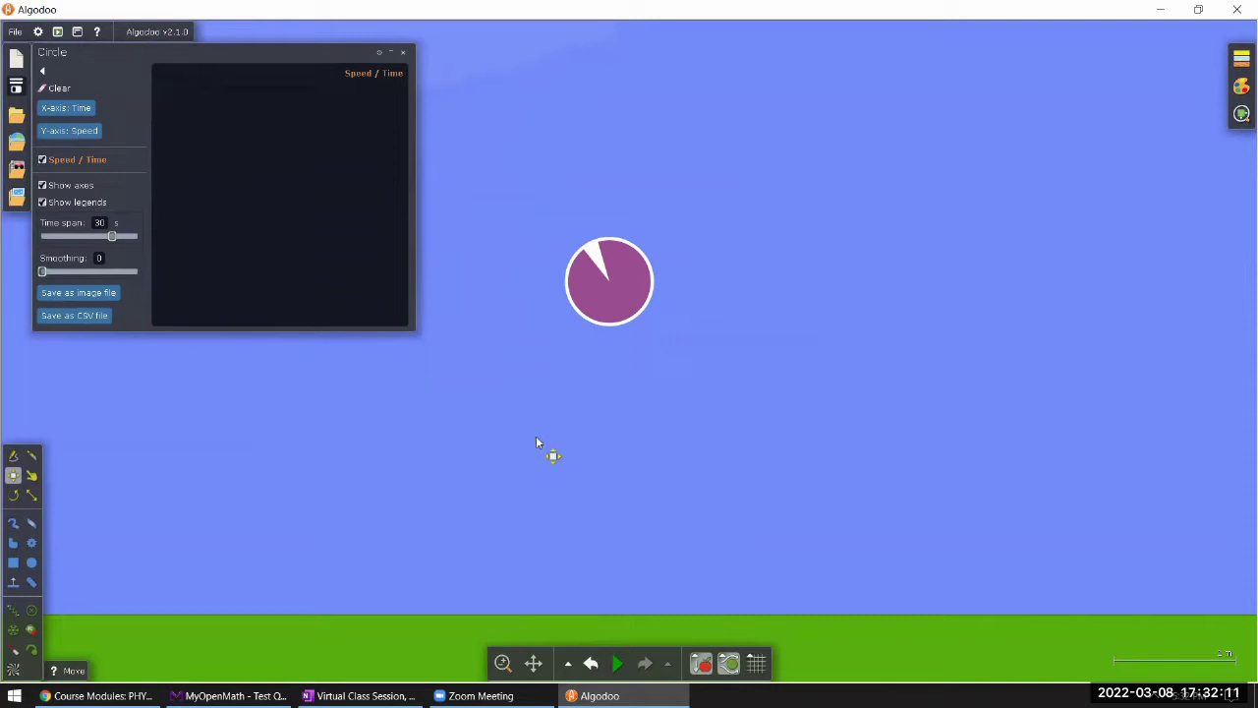
pyautogui.click(617, 666)
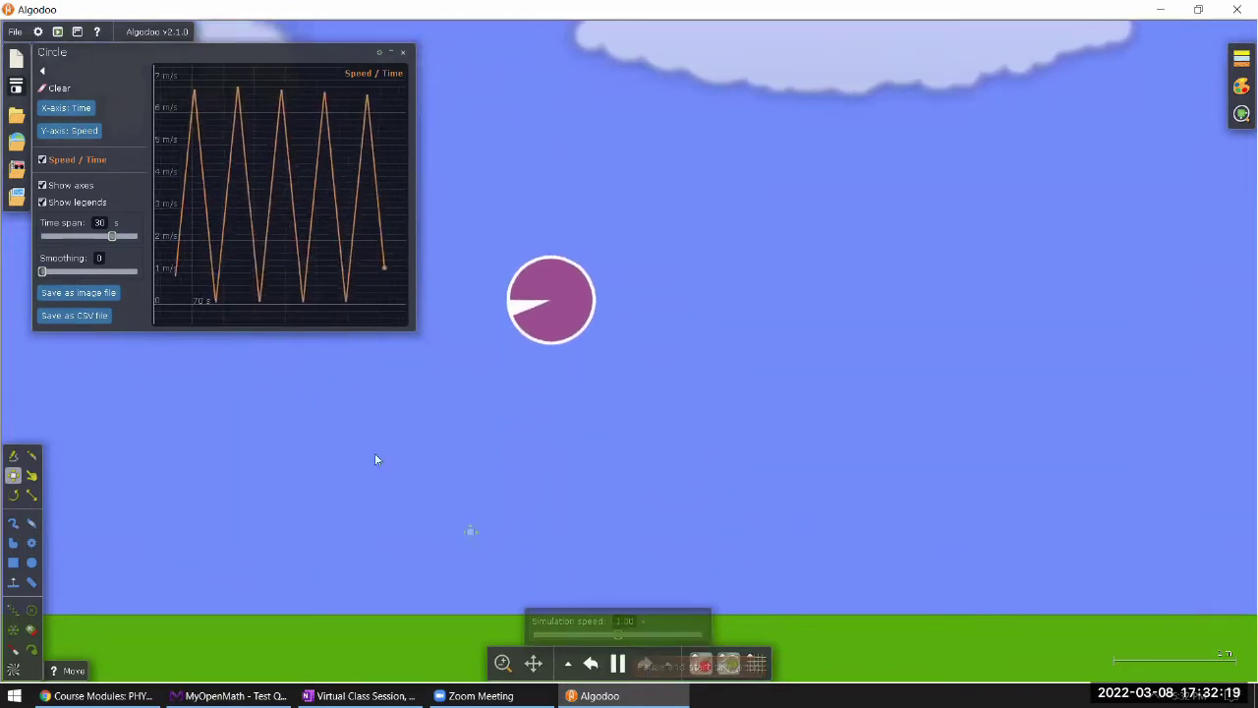
pyautogui.moveTo(339, 244)
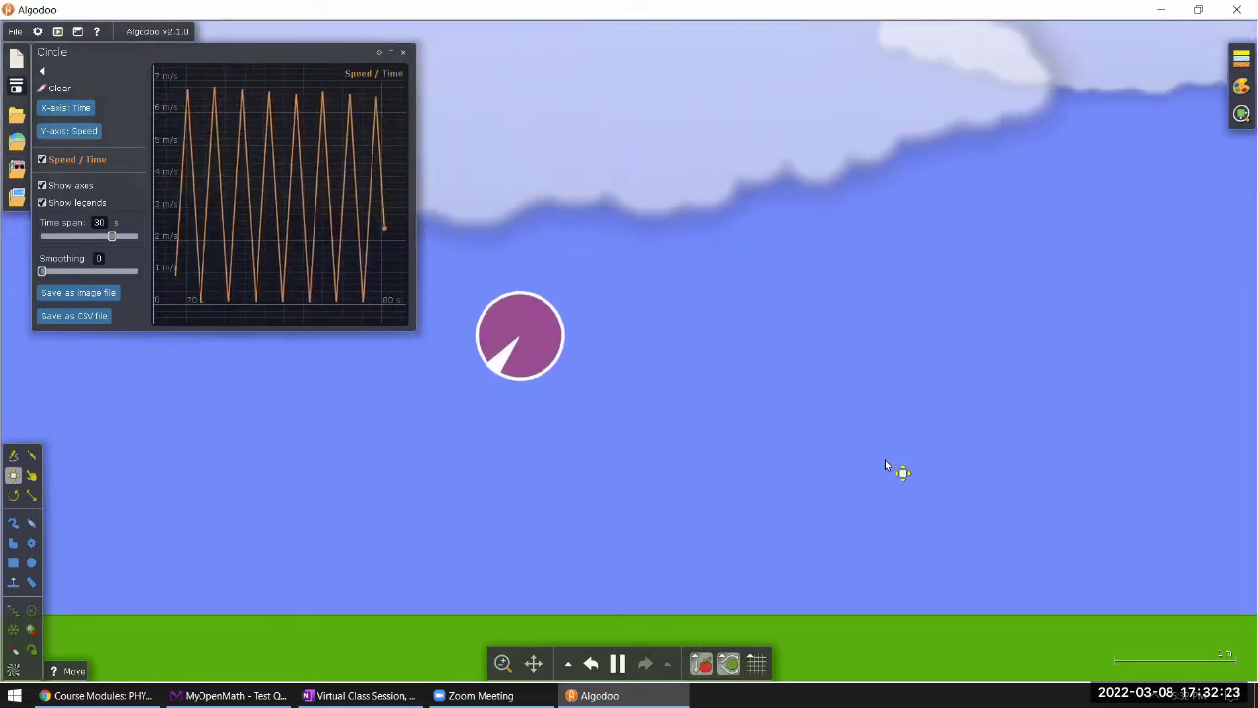
pyautogui.click(618, 664)
pyautogui.moveTo(681, 351); pyautogui.dragTo(828, 334)
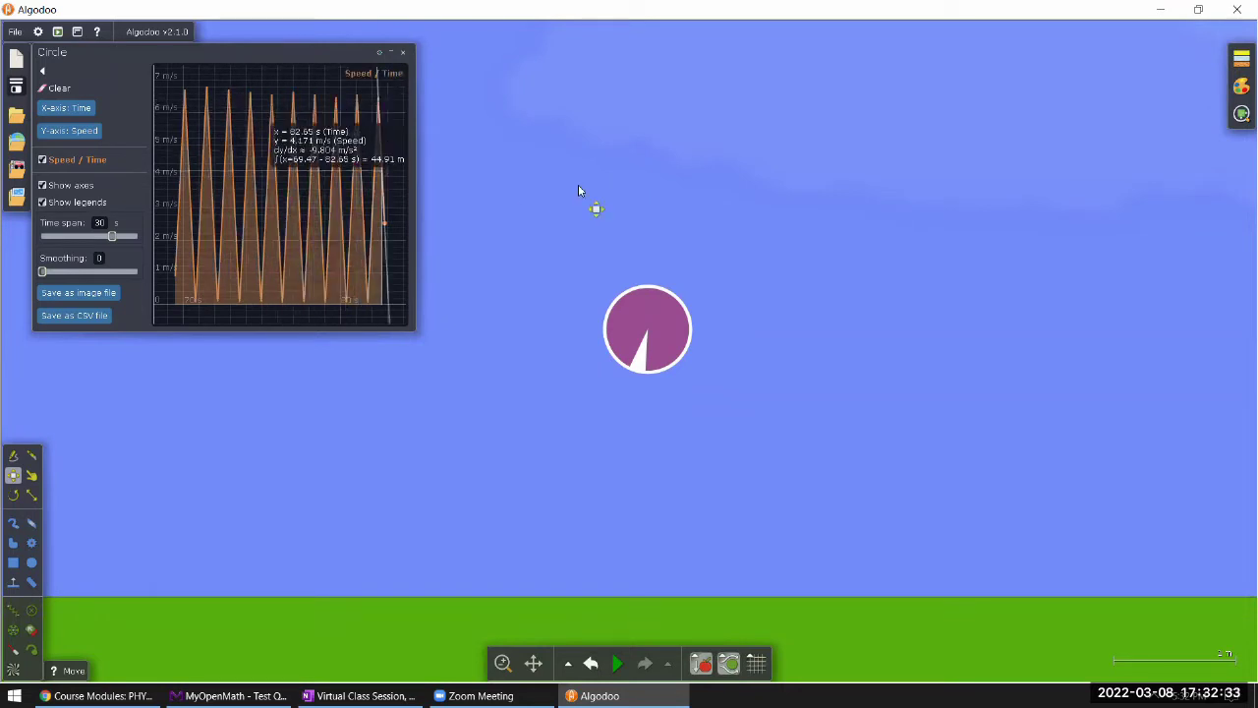
# Step: Change the plot's vertical axis from Speed to Position (y), run it, and measure an integral range
pyautogui.click(67, 133)
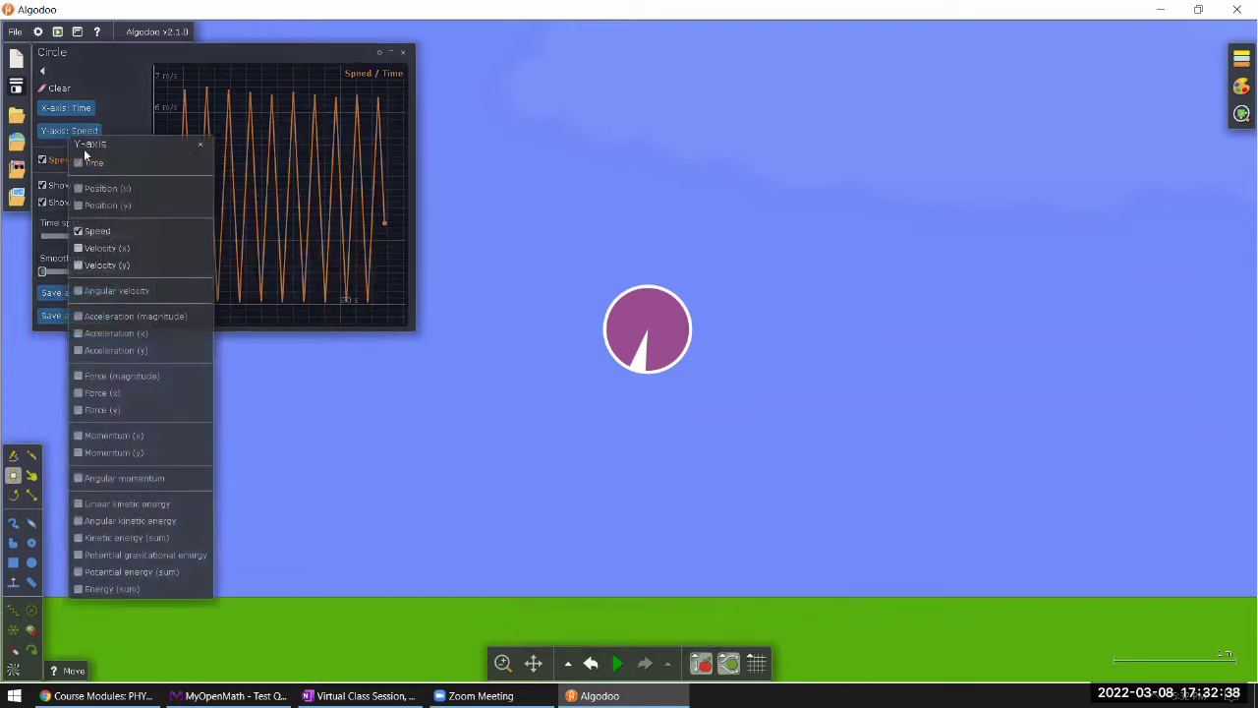
pyautogui.click(79, 230)
pyautogui.click(80, 206)
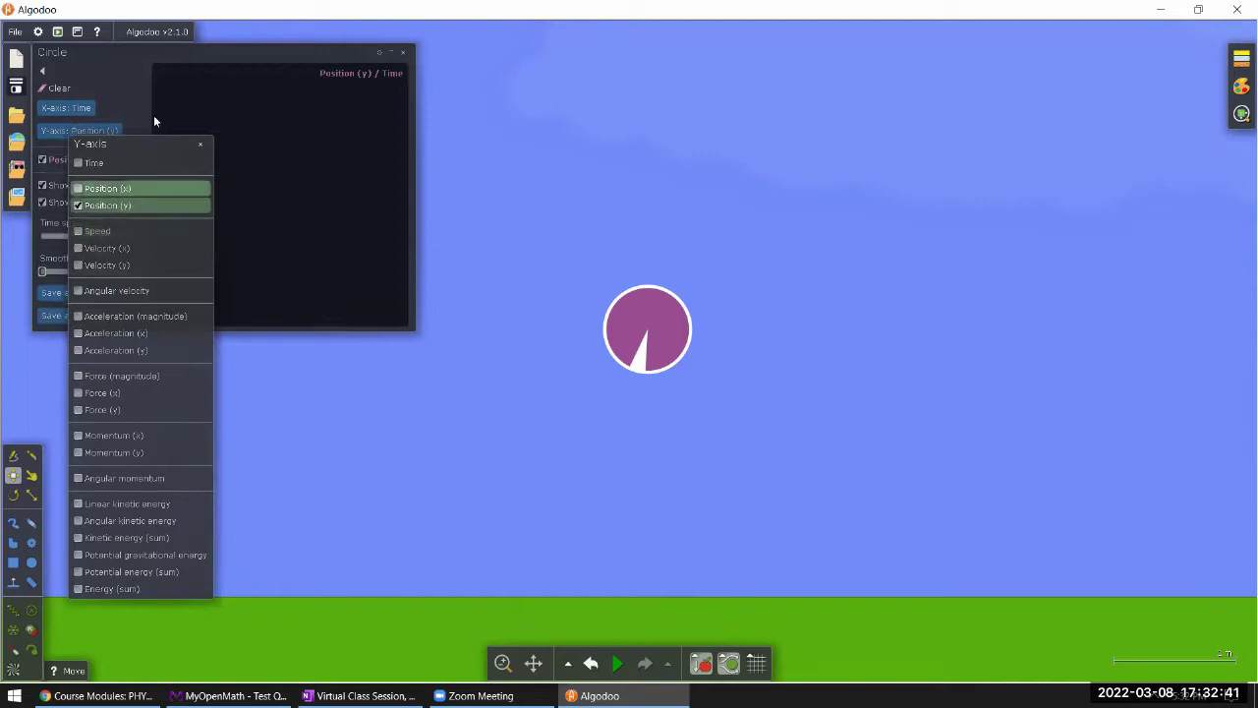
pyautogui.click(618, 666)
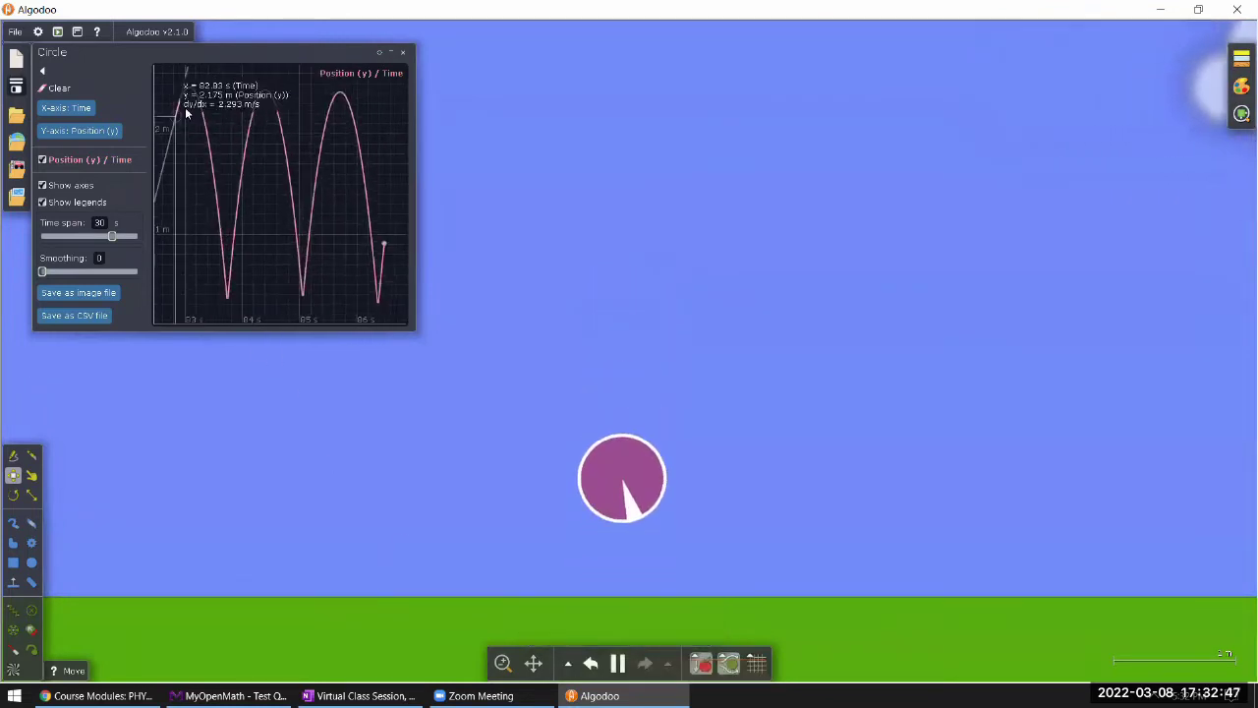
pyautogui.moveTo(184, 113)
pyautogui.mouseDown()
pyautogui.moveTo(207, 138)
pyautogui.moveTo(228, 324)
pyautogui.mouseUp()
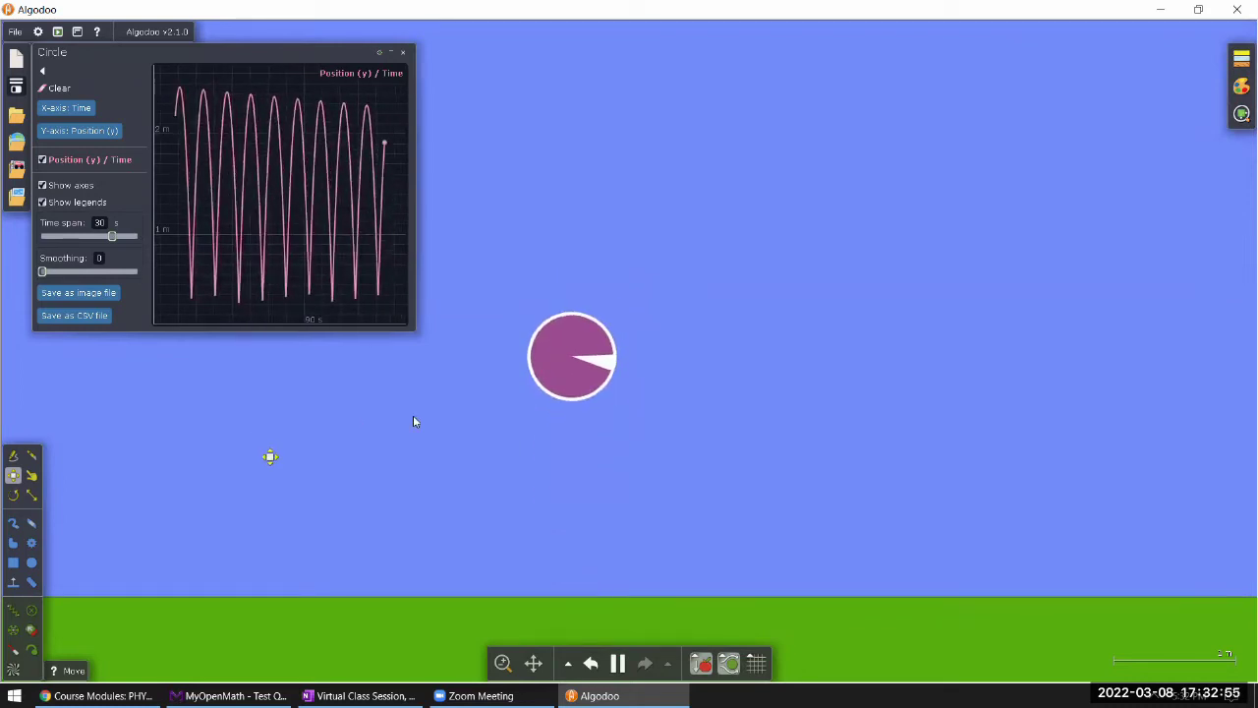
pyautogui.moveTo(620, 663)
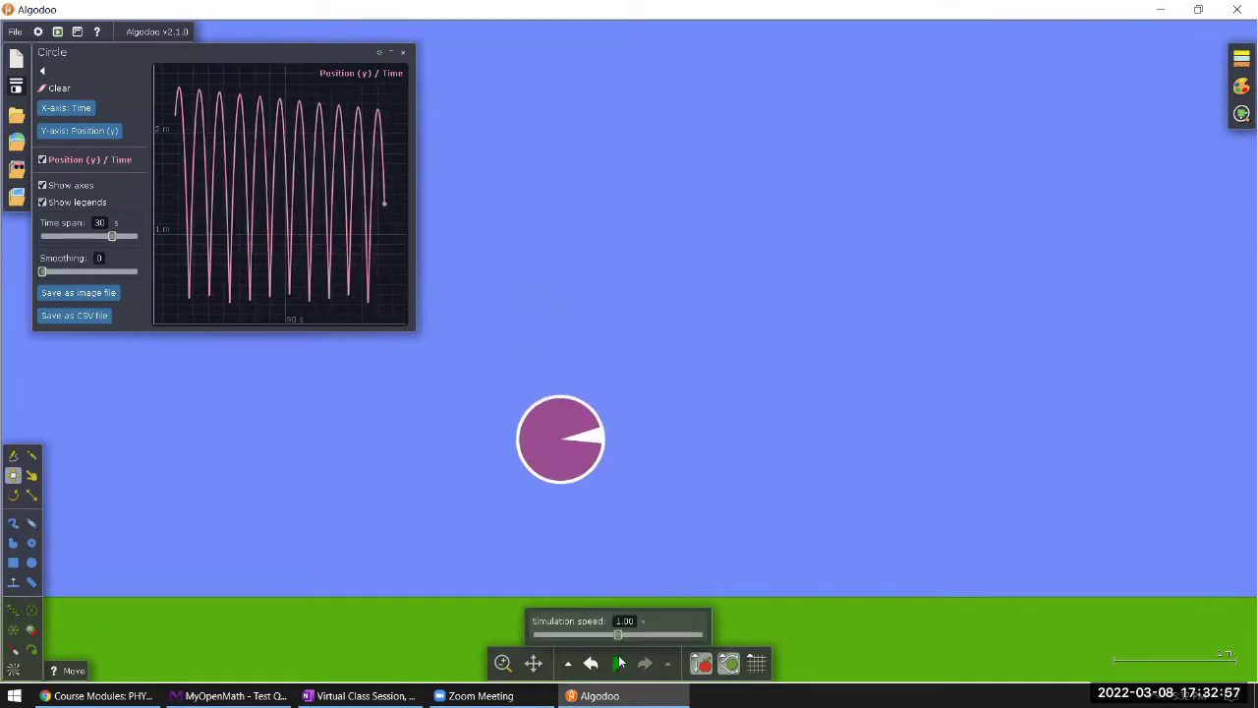
# Step: Inspect the circle's edit options and the ground's material settings, leaving both unchanged
pyautogui.rightClick(563, 439)
pyautogui.moveTo(635, 559)
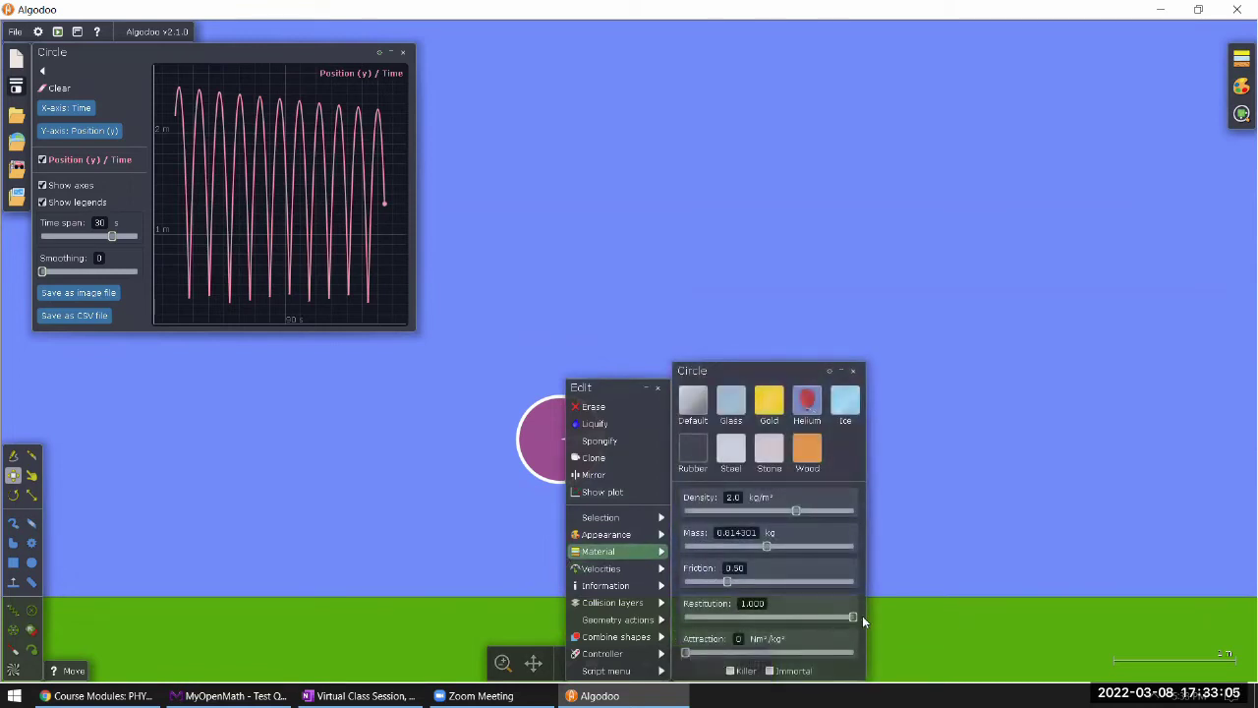
pyautogui.rightClick(390, 618)
pyautogui.moveTo(423, 619)
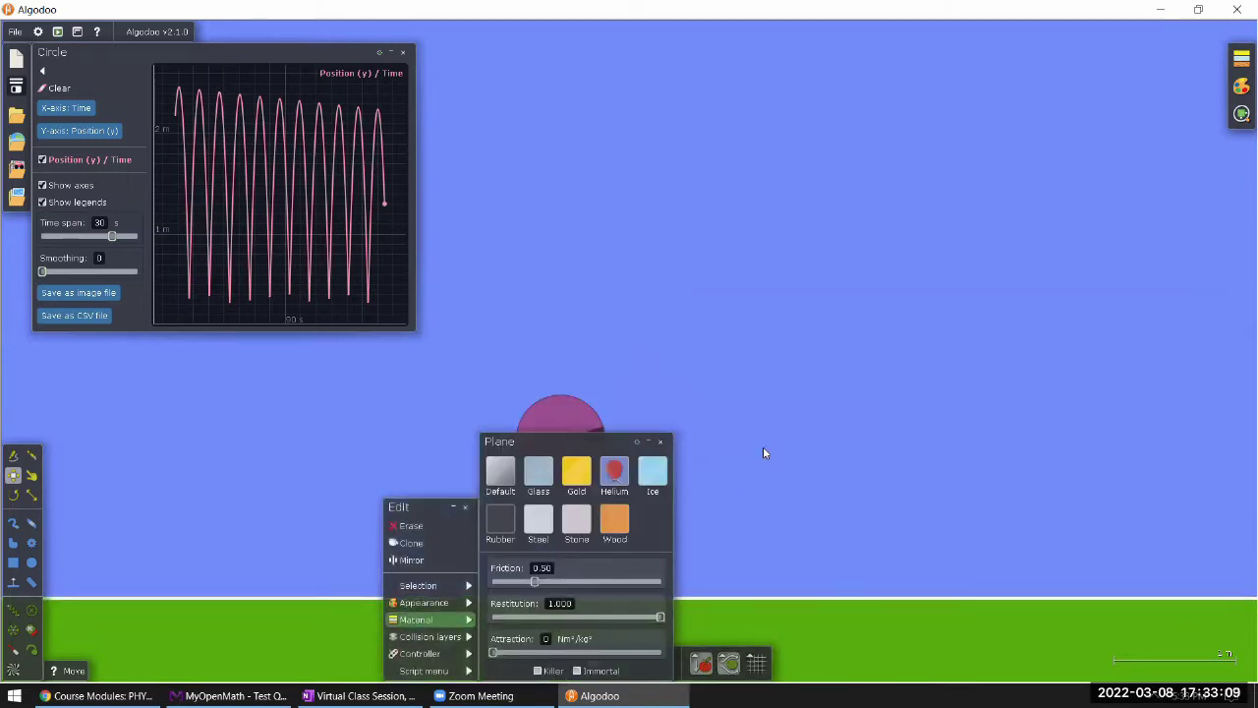
pyautogui.click(766, 392)
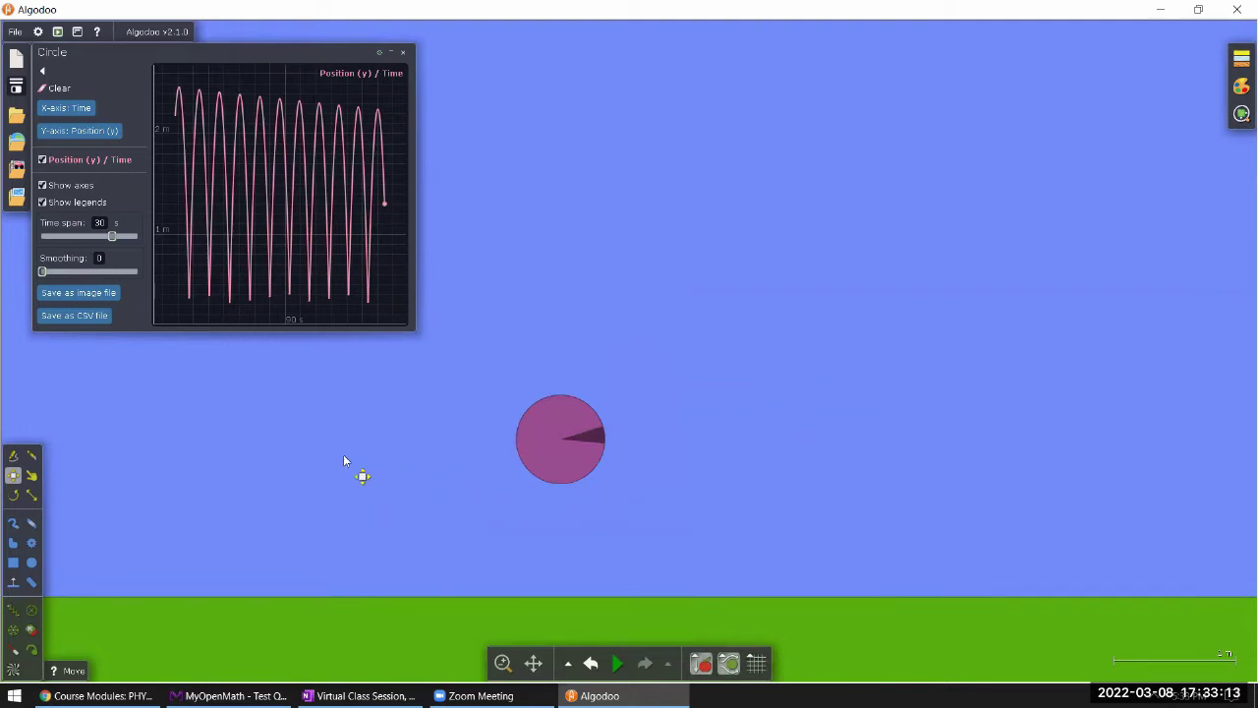
pyautogui.moveTo(344, 460); pyautogui.dragTo(420, 461)
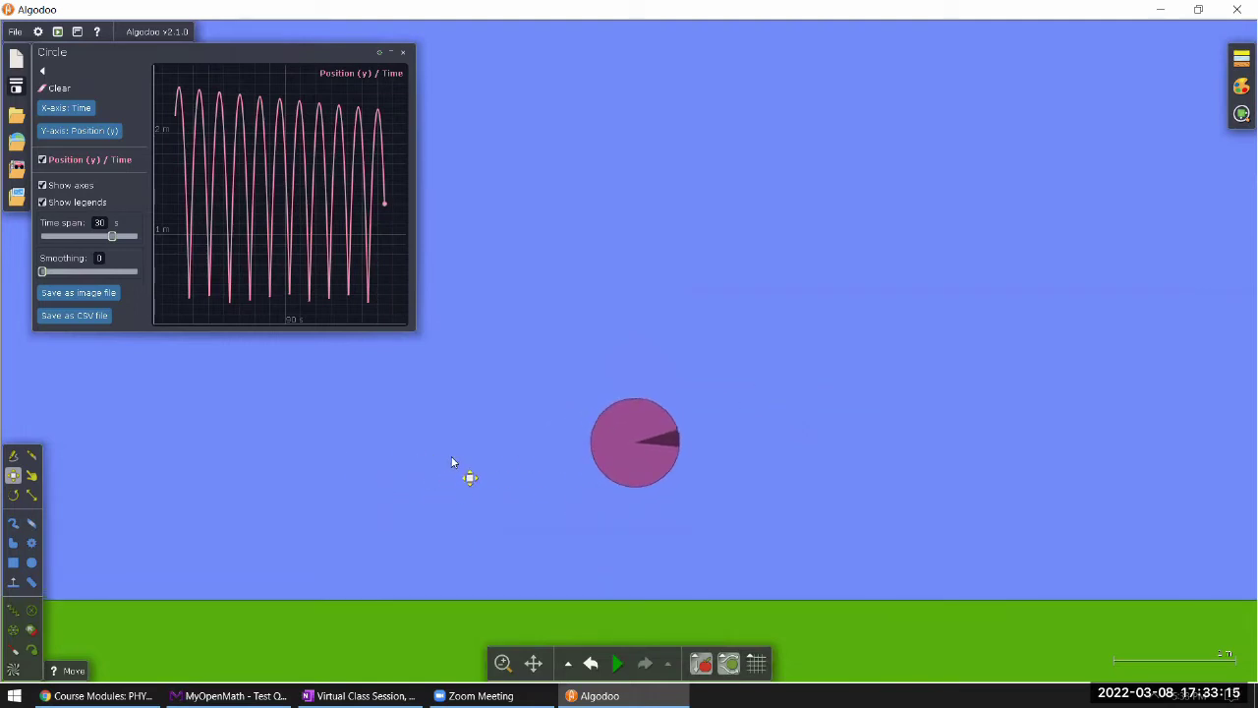
# Step: Lower the ball's Friction slider, recheck the ground's material, and run the simulation
pyautogui.rightClick(618, 442)
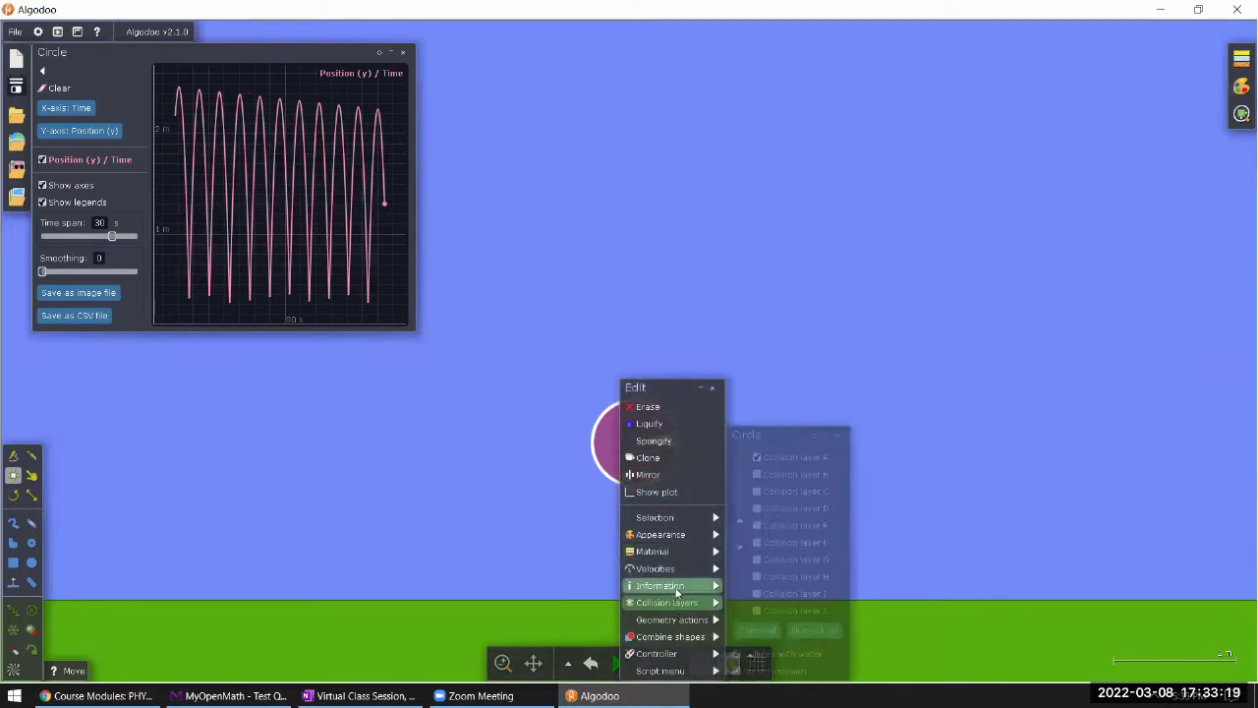
pyautogui.moveTo(669, 552)
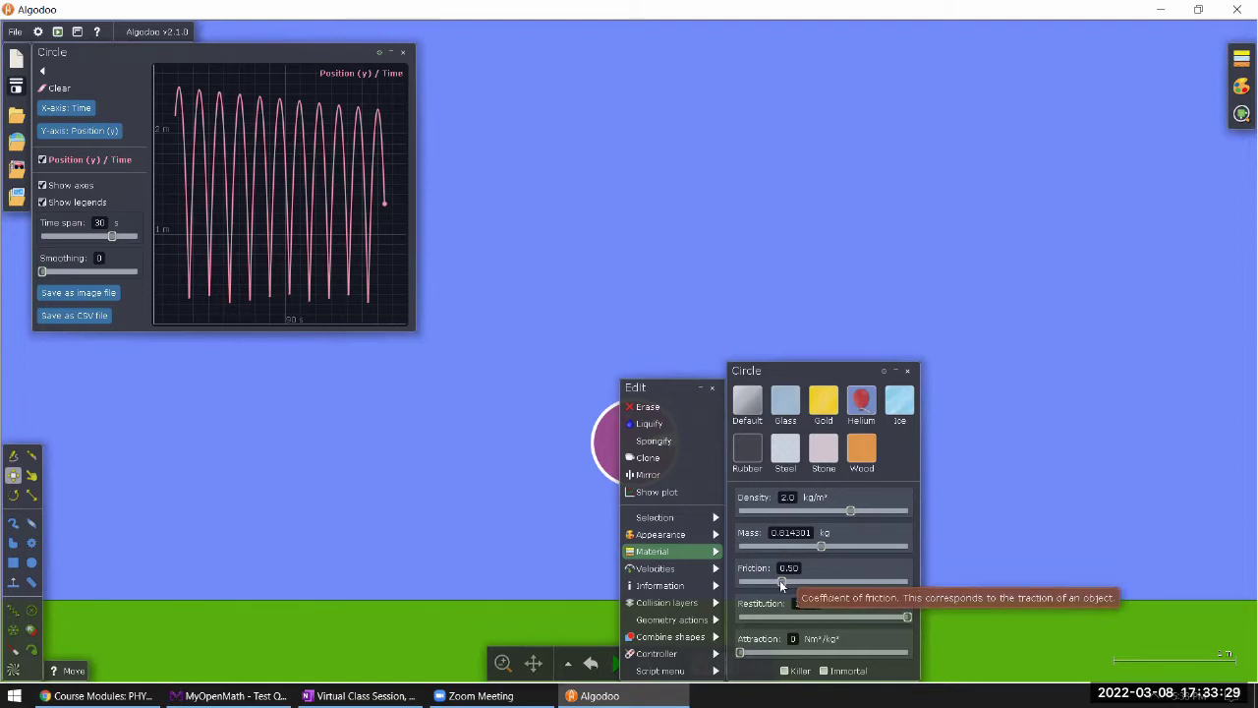
pyautogui.click(780, 580)
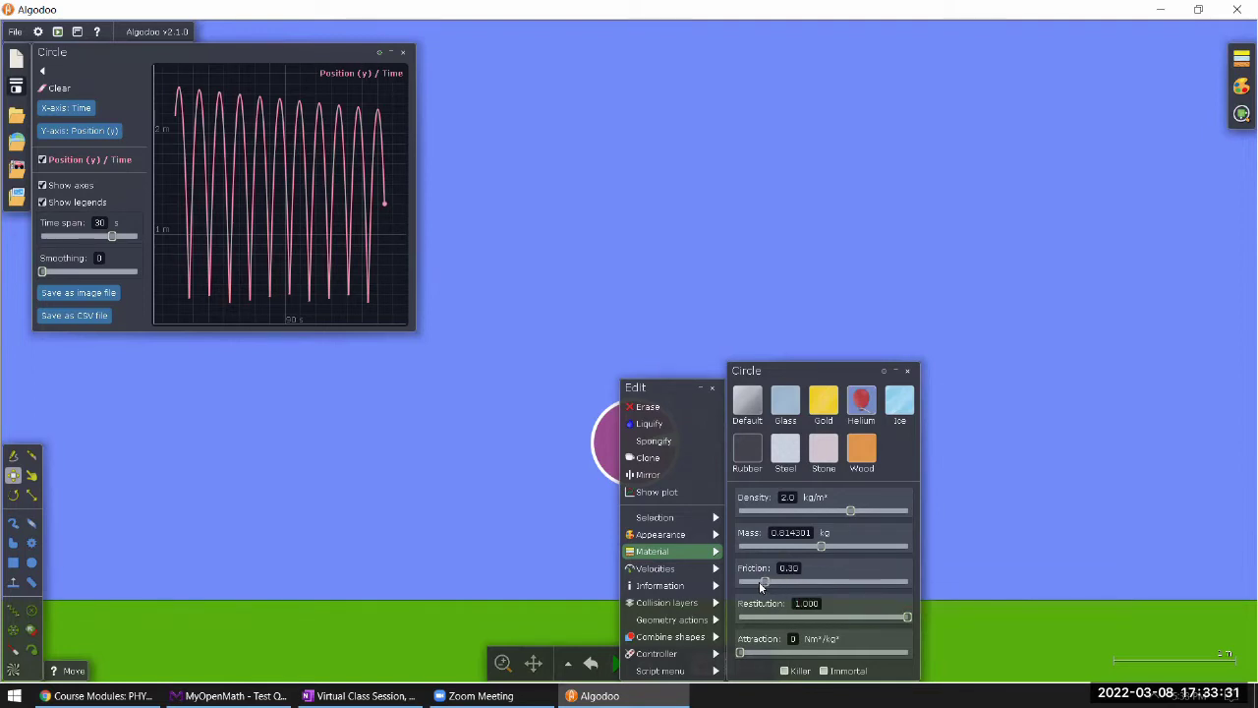
pyautogui.moveTo(715, 586)
pyautogui.rightClick(406, 625)
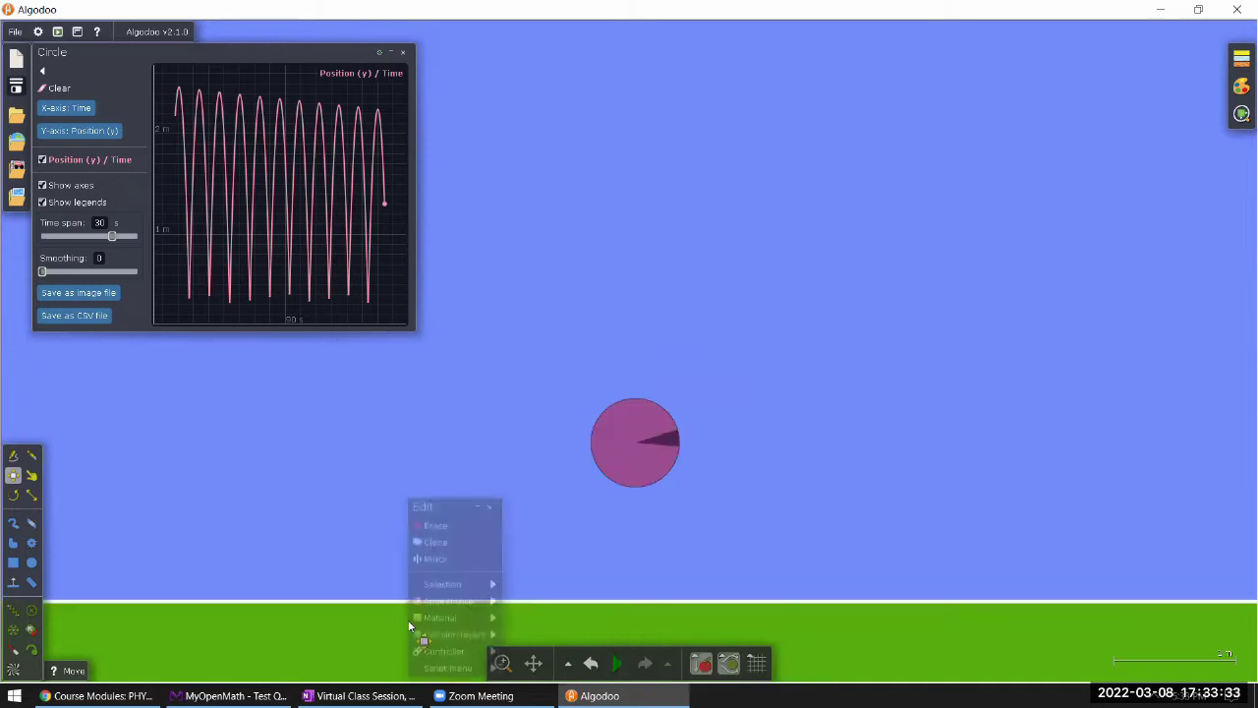
pyautogui.moveTo(452, 620)
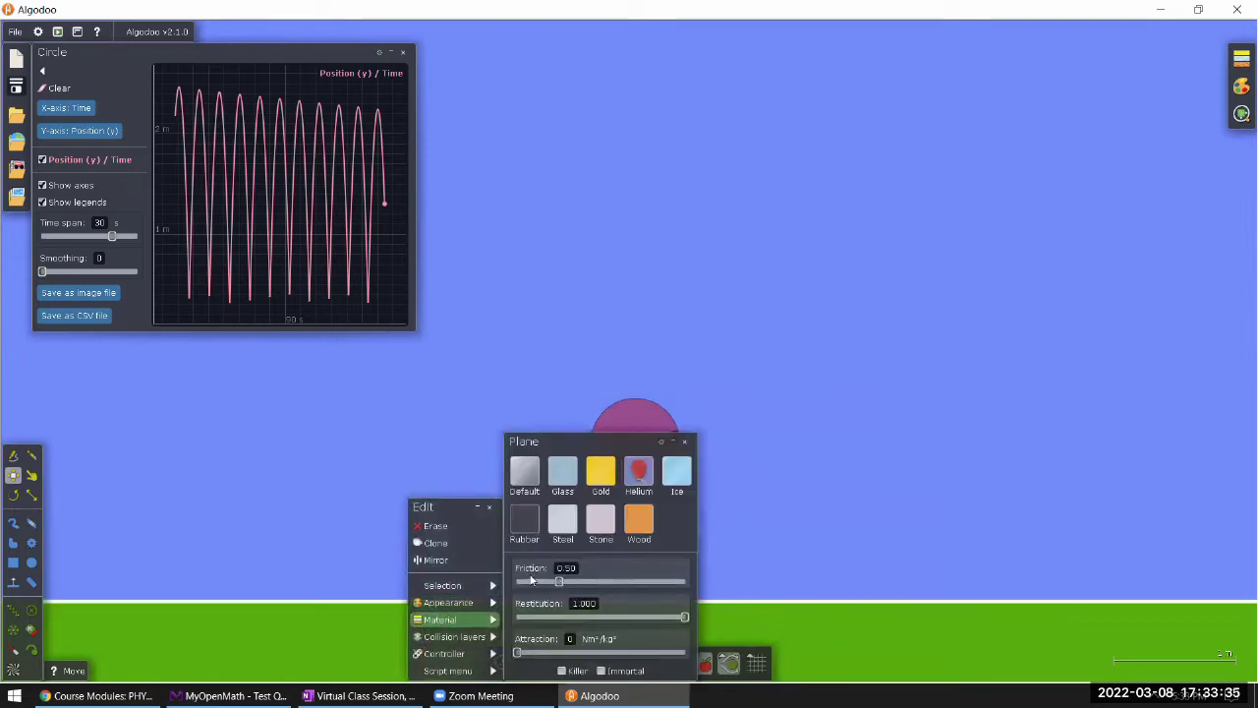
pyautogui.click(649, 514)
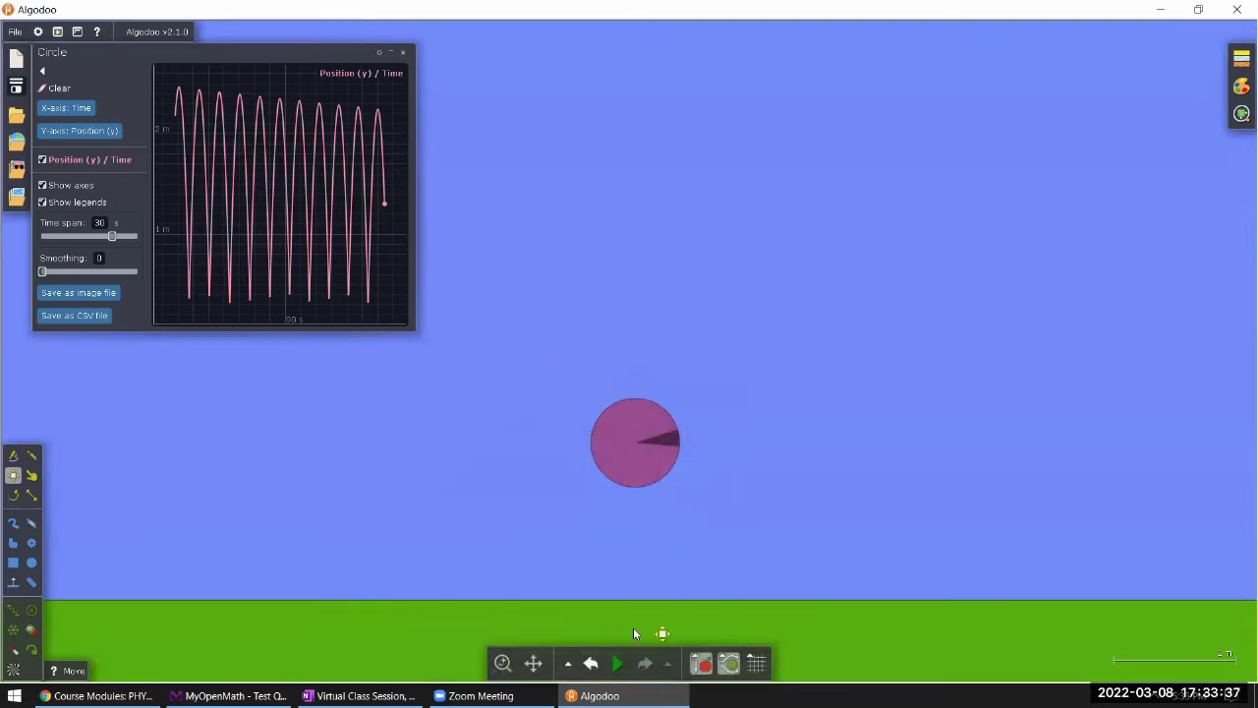
pyautogui.click(618, 663)
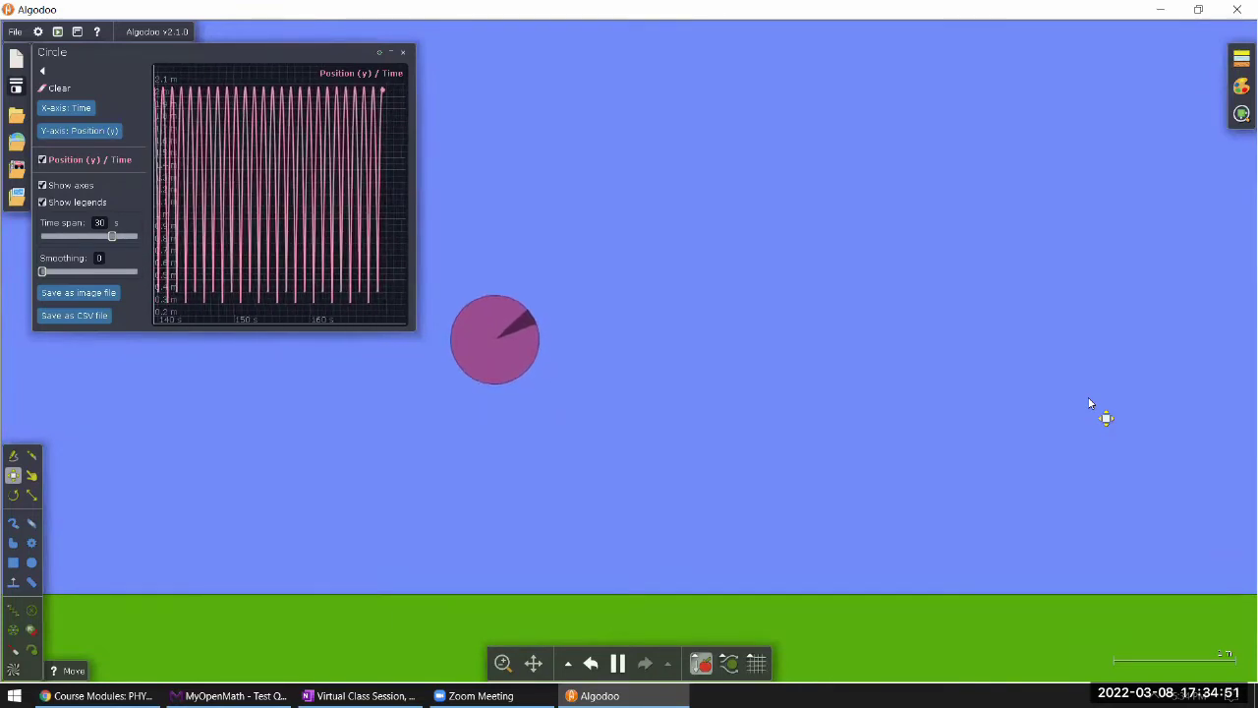
# Step: Pause, review the ball's friction and Restitution settings, then resume the bouncing simulation
pyautogui.click(617, 664)
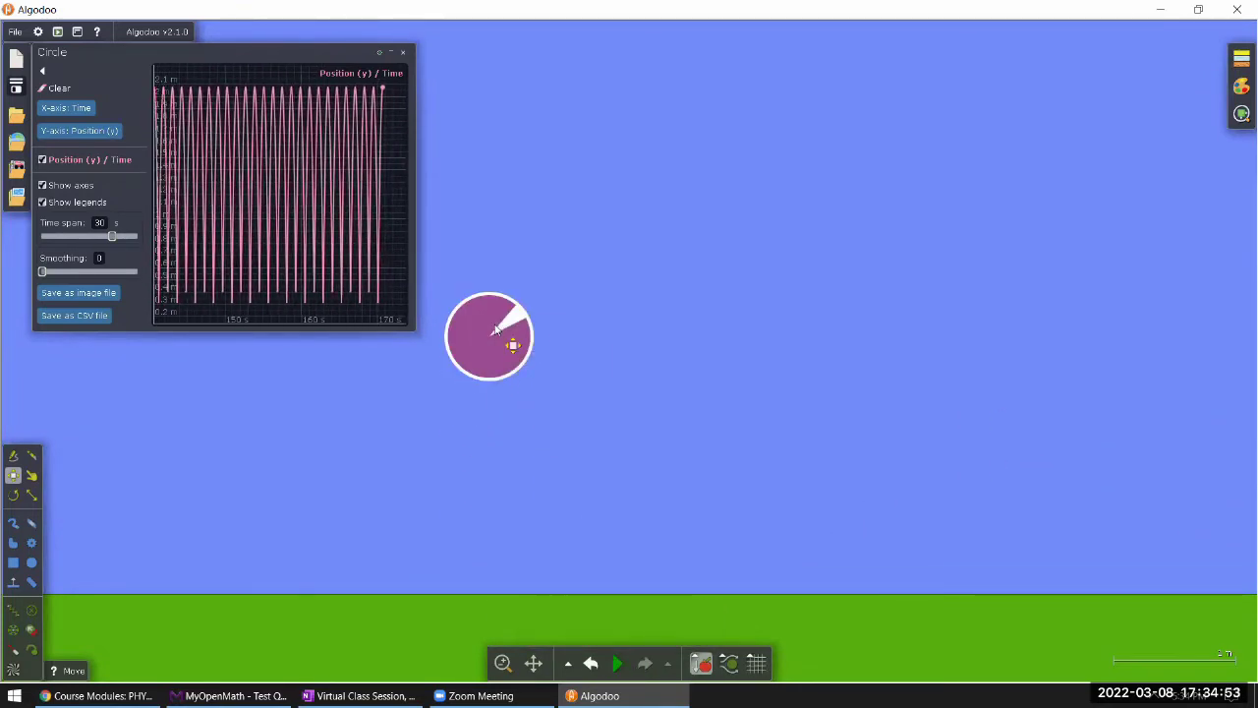
pyautogui.rightClick(495, 330)
pyautogui.moveTo(550, 498)
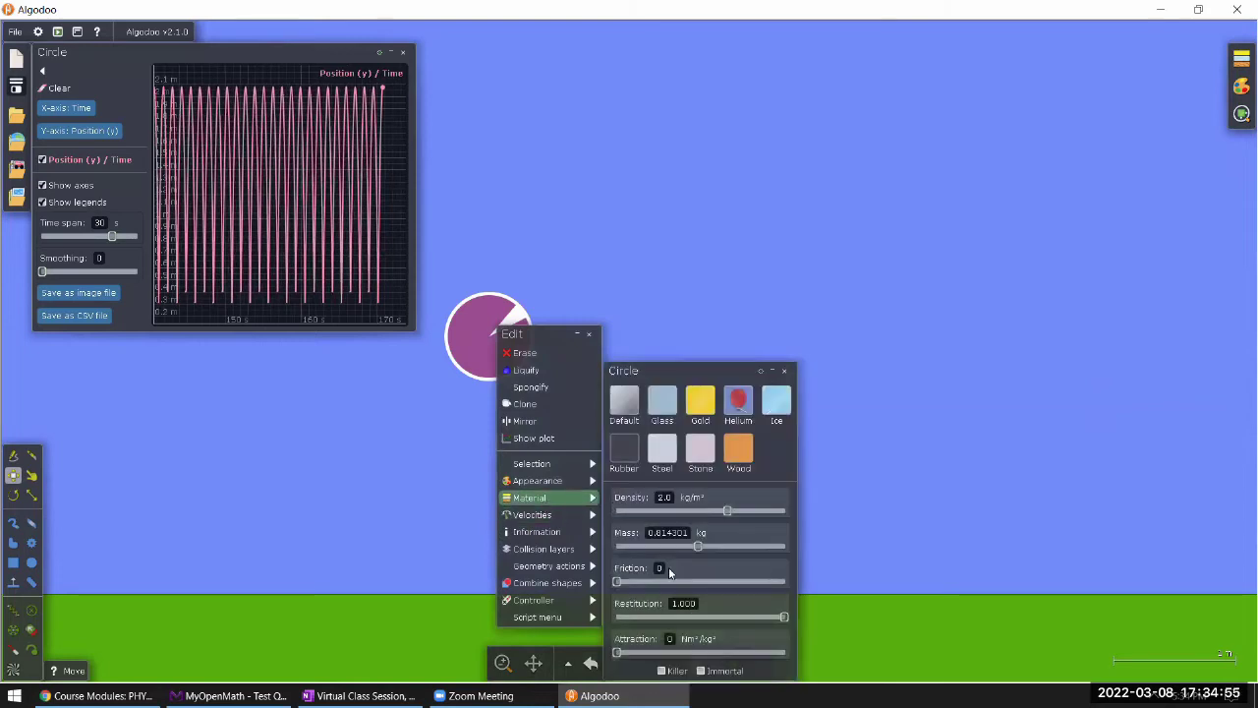
pyautogui.moveTo(705, 605)
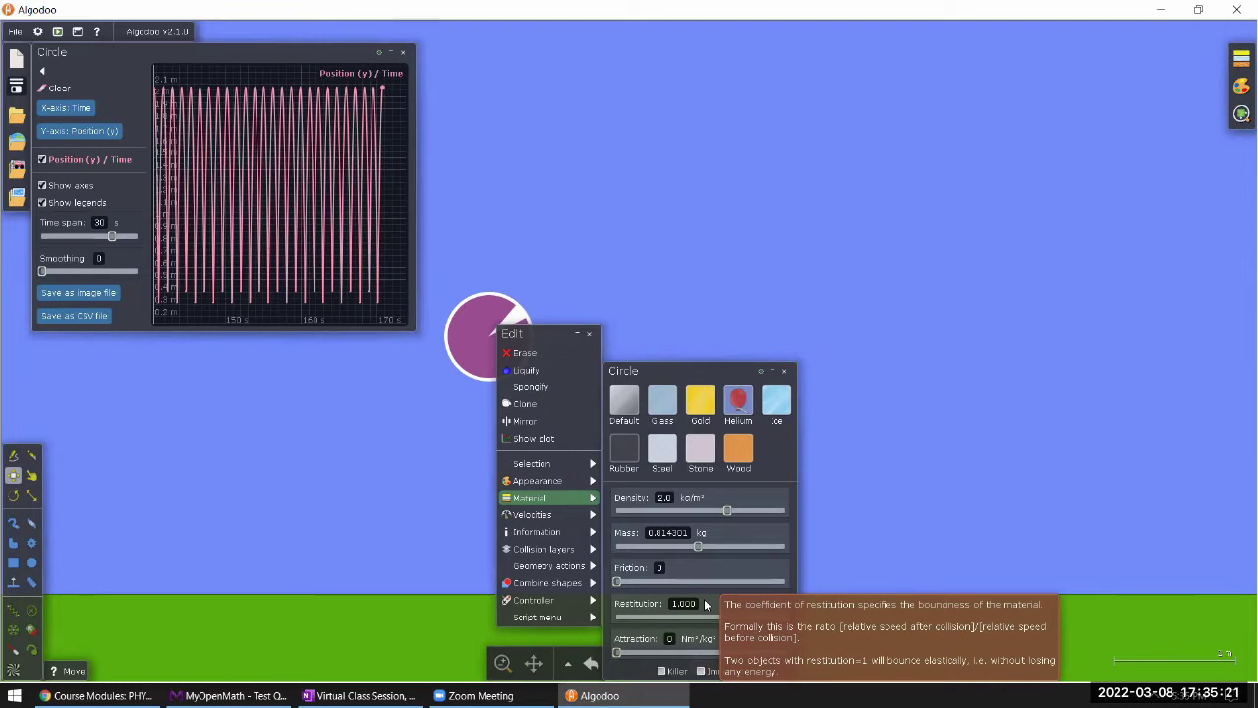
pyautogui.click(639, 325)
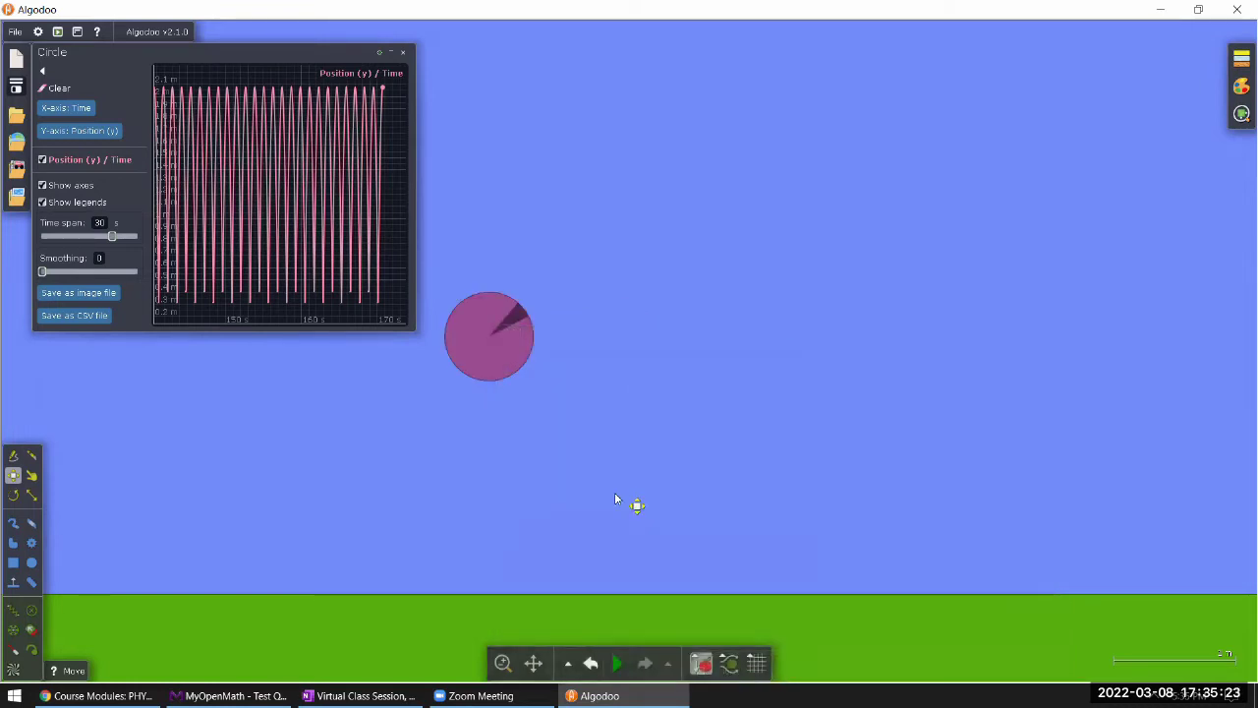
pyautogui.click(613, 663)
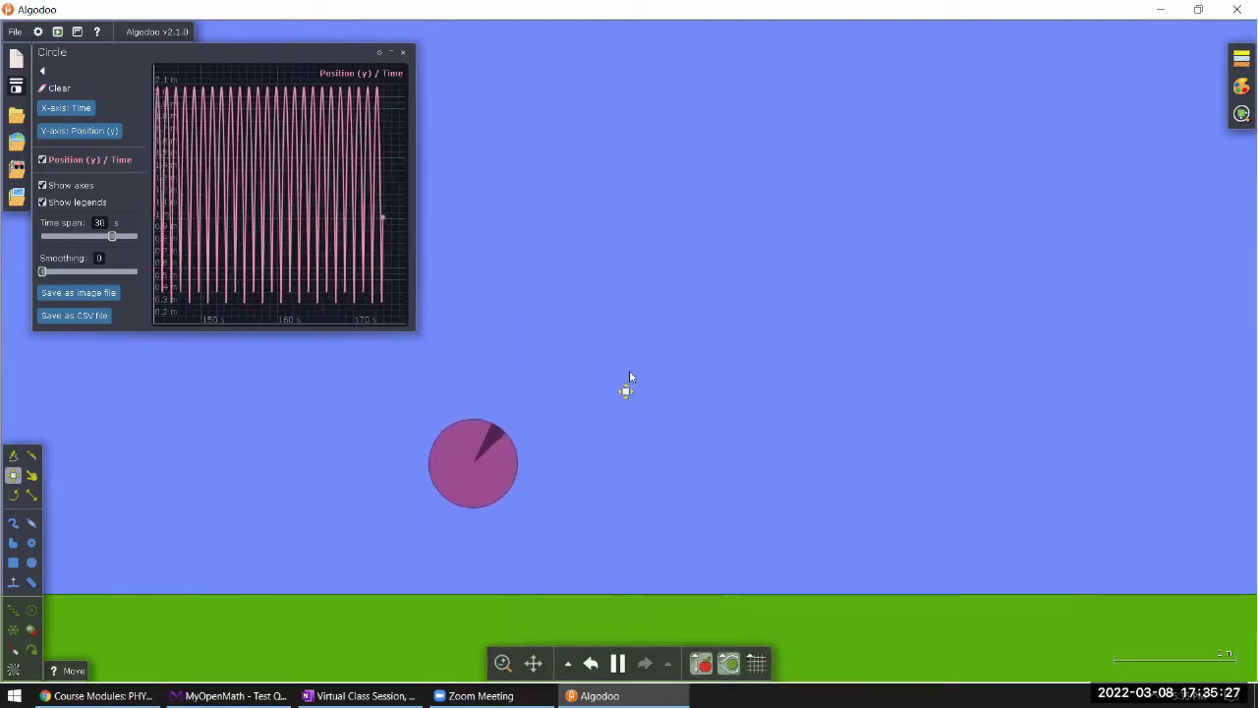
pyautogui.moveTo(629, 388); pyautogui.dragTo(759, 384)
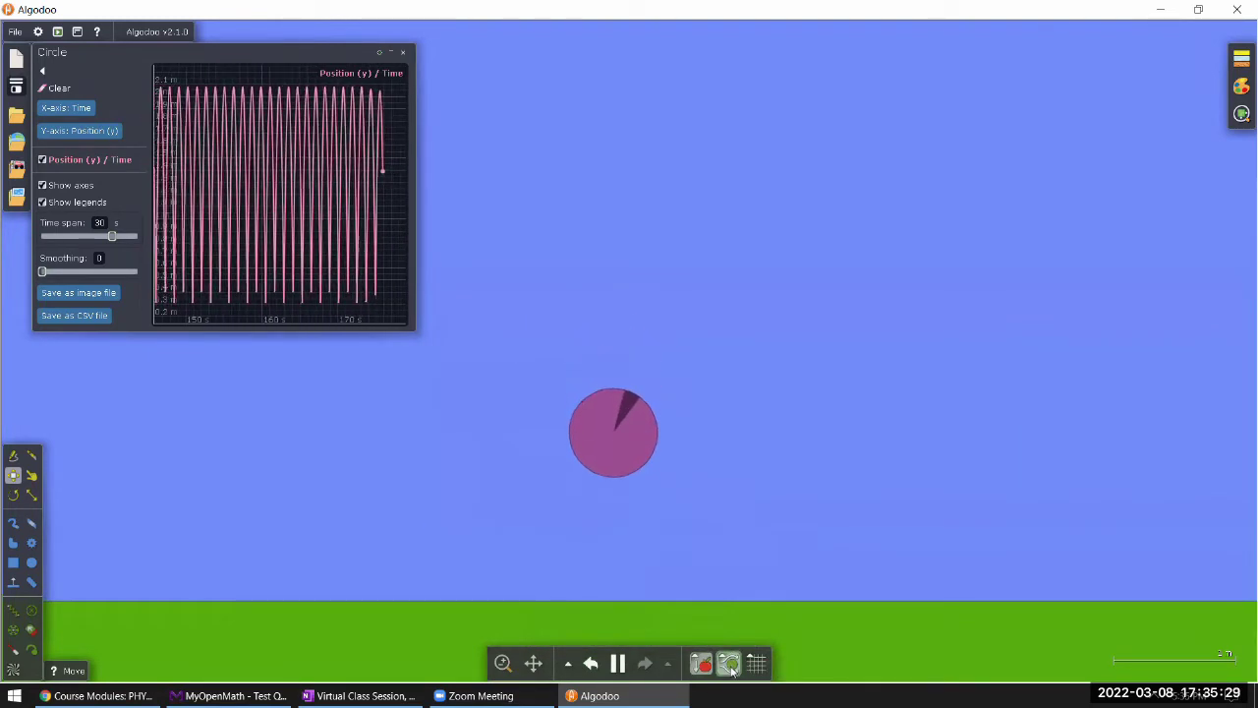
# Step: Pause, set the air friction multiplier to 2.0, and resume the simulation
pyautogui.press('space')
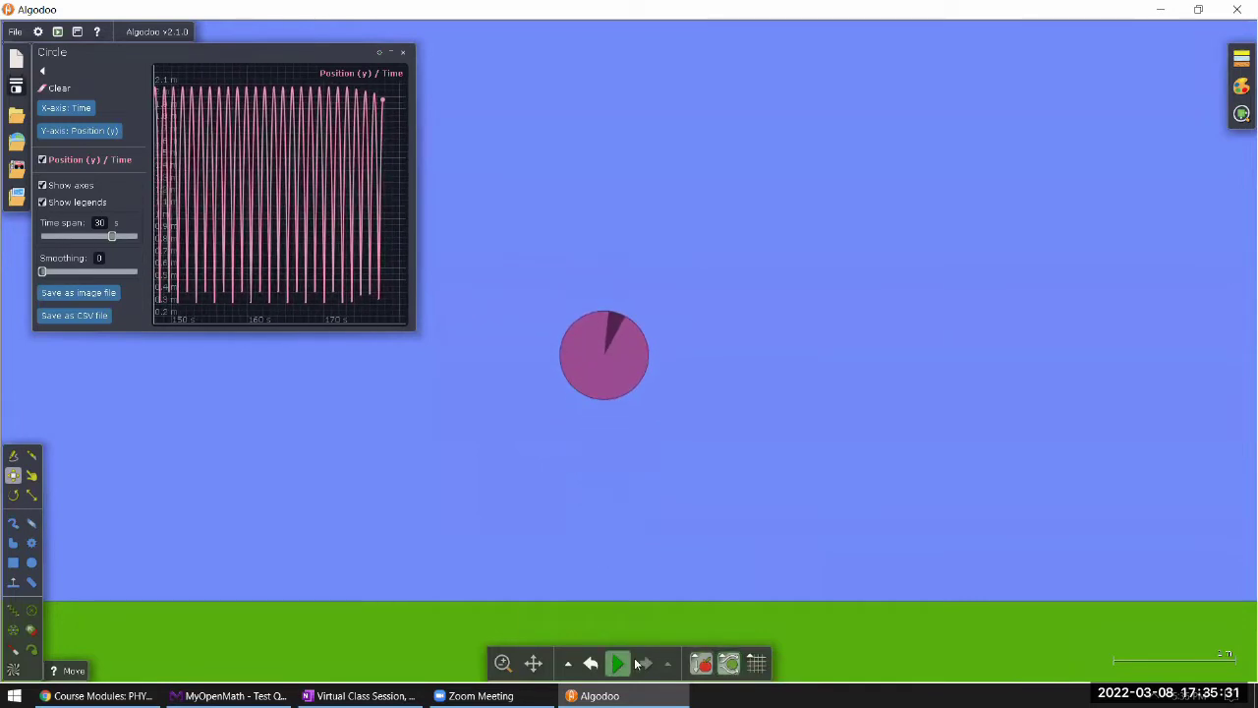
pyautogui.moveTo(730, 665)
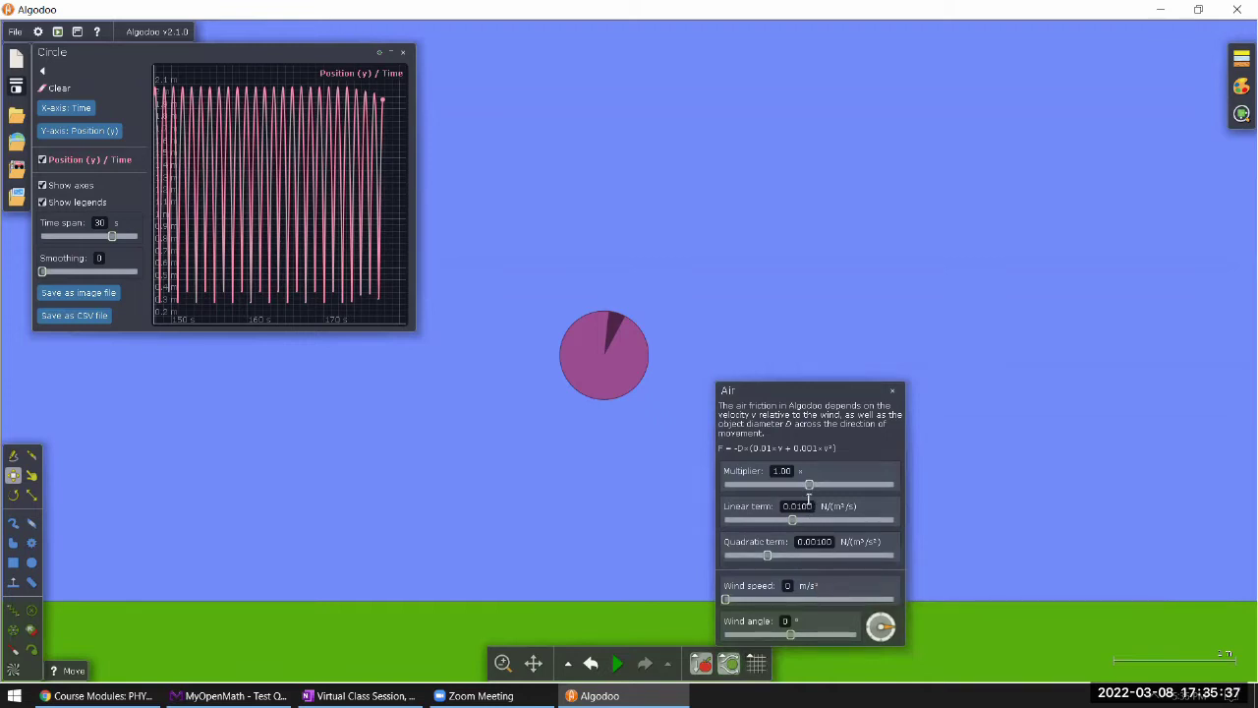
pyautogui.moveTo(810, 483); pyautogui.dragTo(822, 483)
pyautogui.click(618, 666)
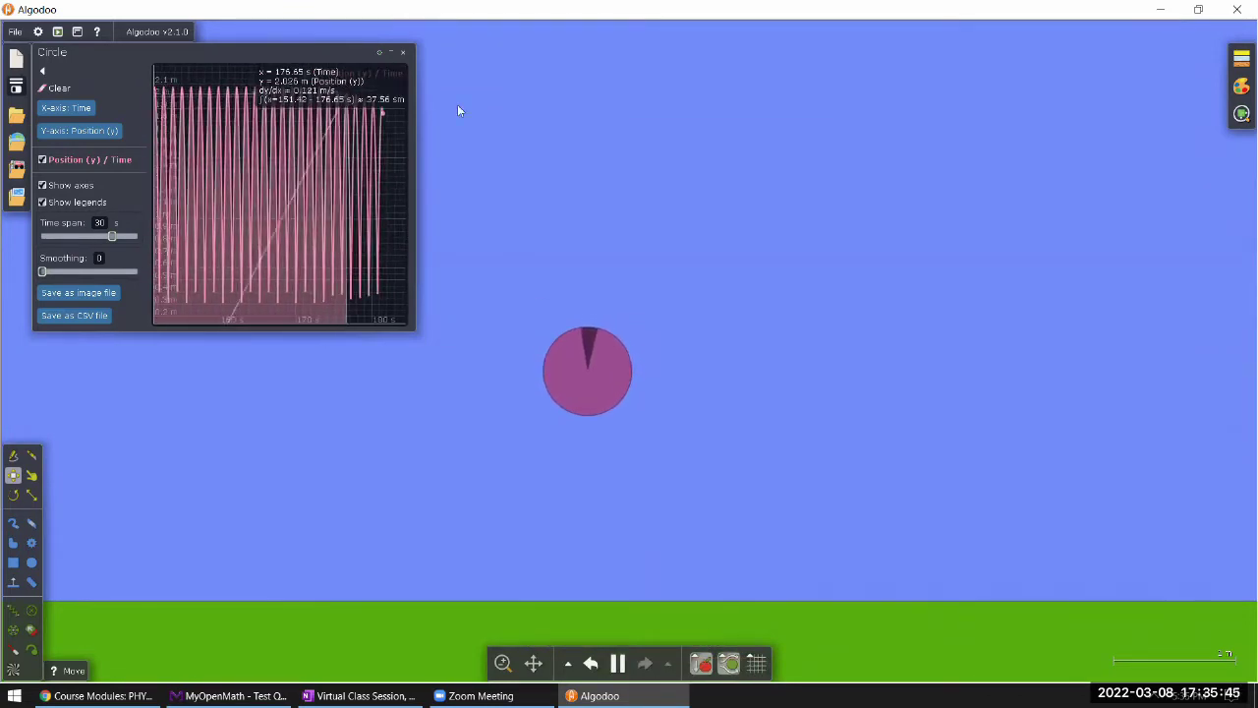
# Step: Pause again, raise the air friction multiplier to 10.0, and run it so the bounces decay
pyautogui.click(613, 661)
pyautogui.click(728, 664)
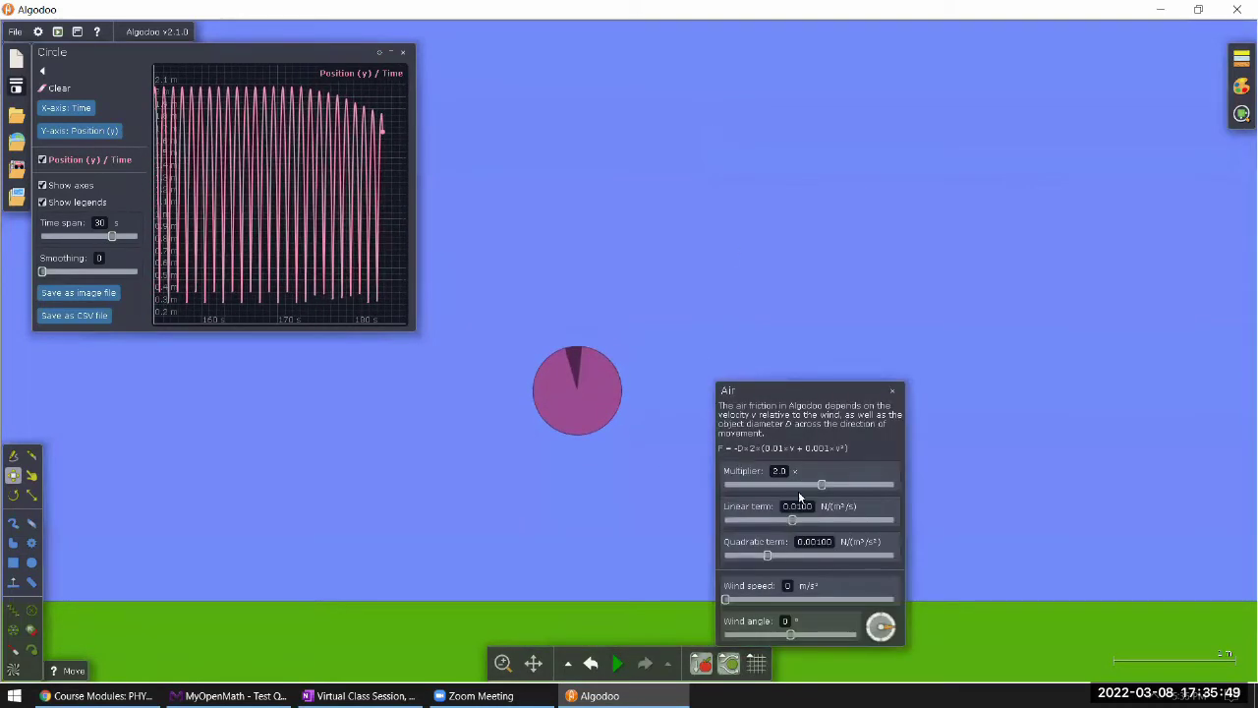
pyautogui.moveTo(822, 482); pyautogui.dragTo(849, 483)
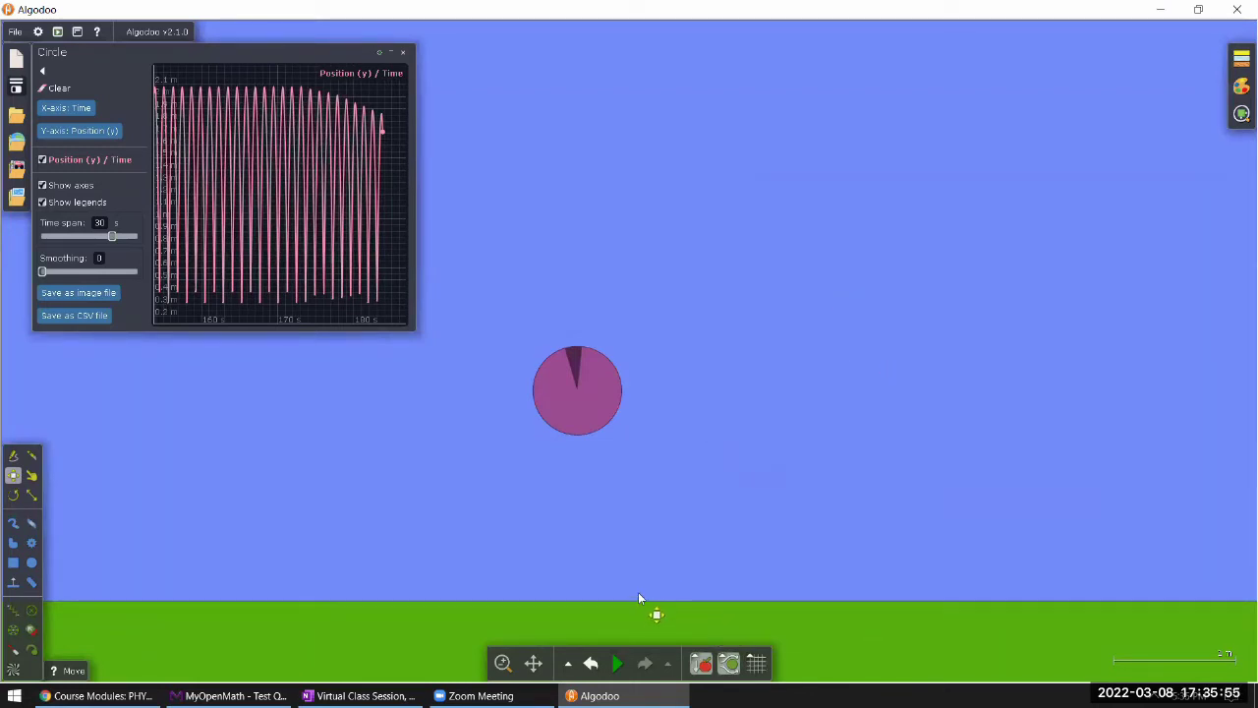
pyautogui.click(619, 663)
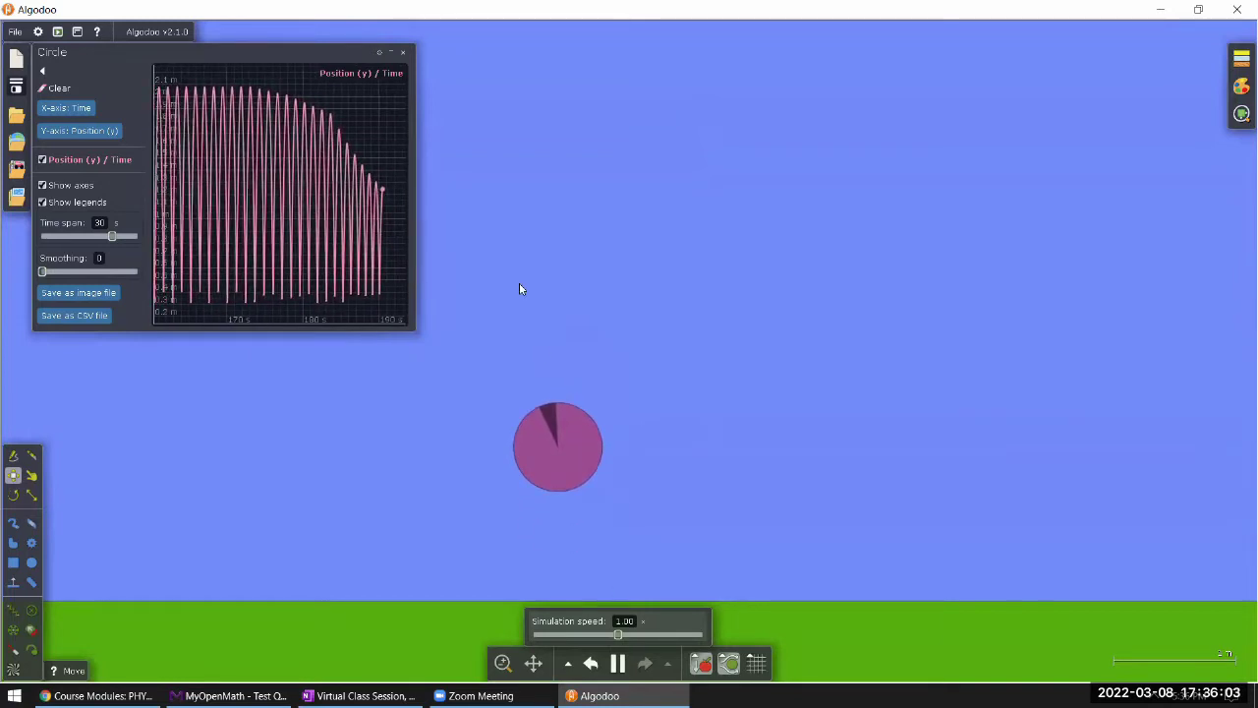
pyautogui.moveTo(304, 112)
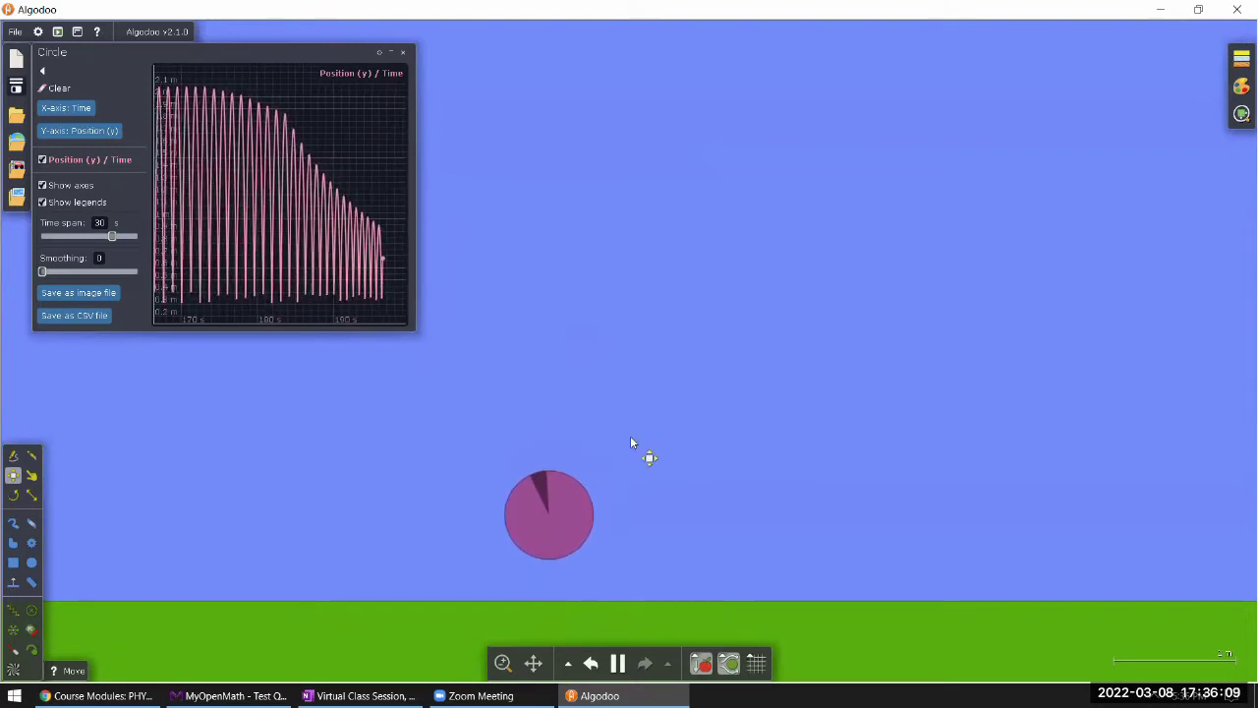
pyautogui.moveTo(623, 664)
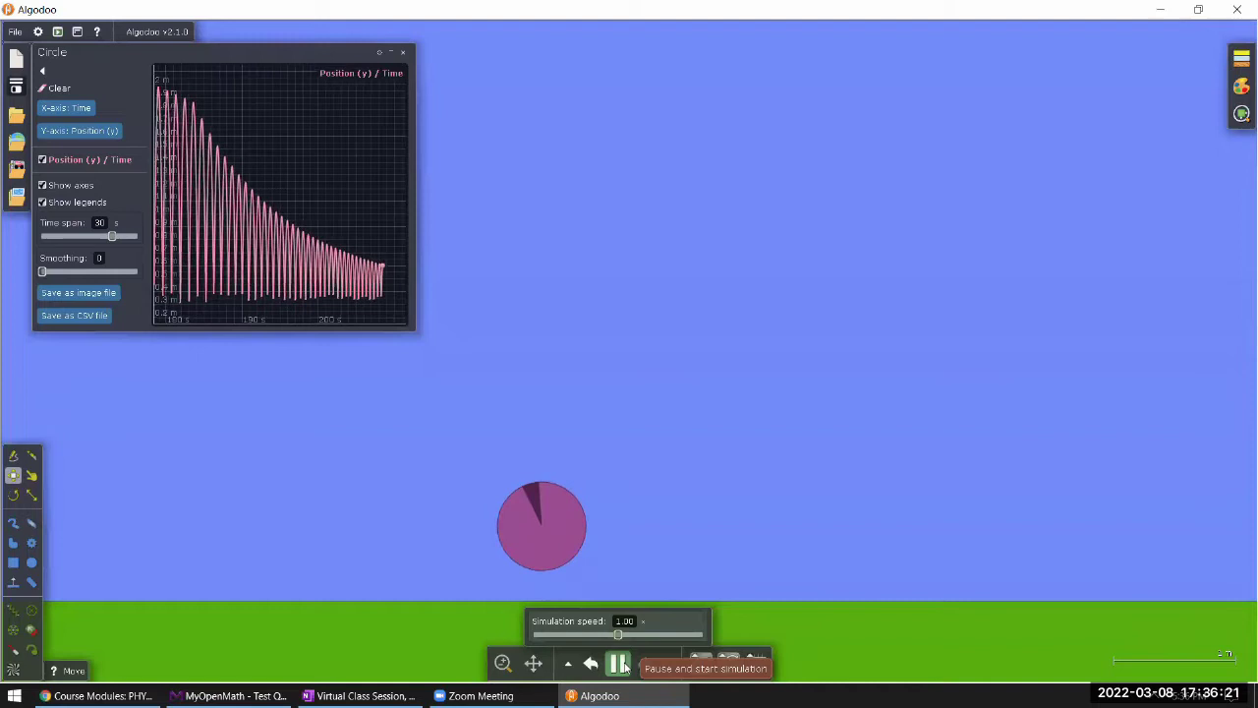
pyautogui.click(621, 664)
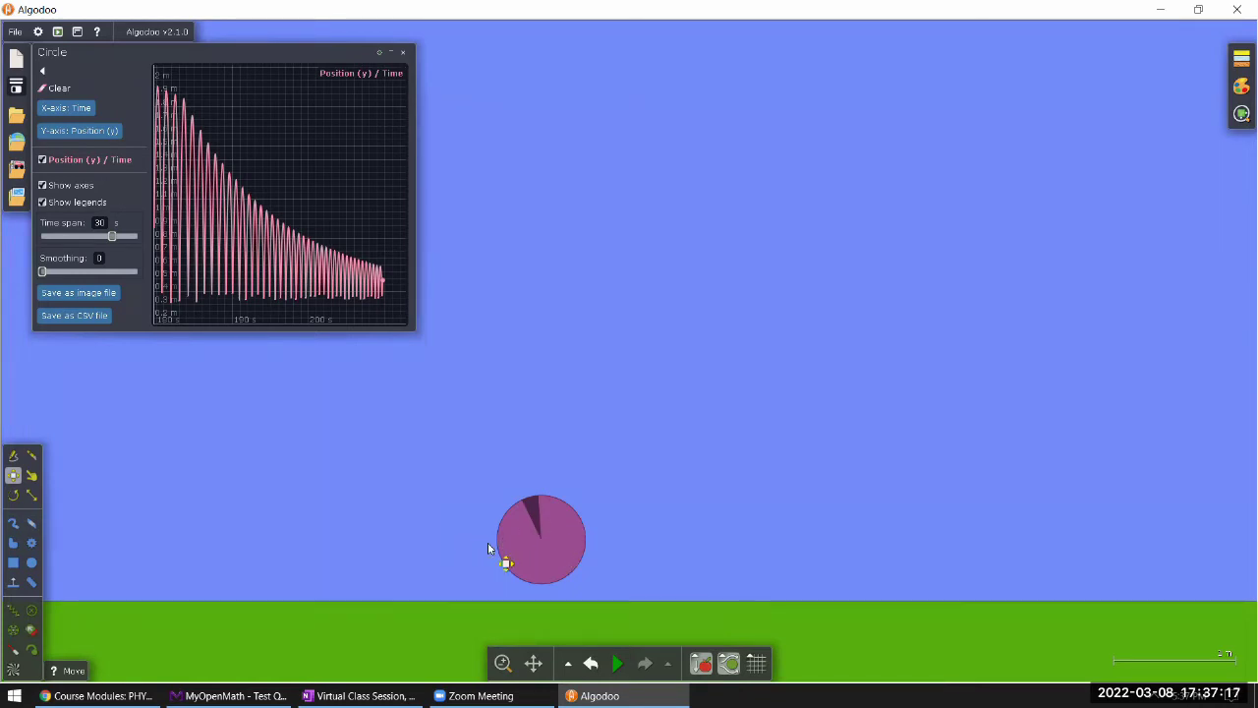
# Step: Bring the air friction multiplier back down and open the ball's editing menu
pyautogui.rightClick(728, 664)
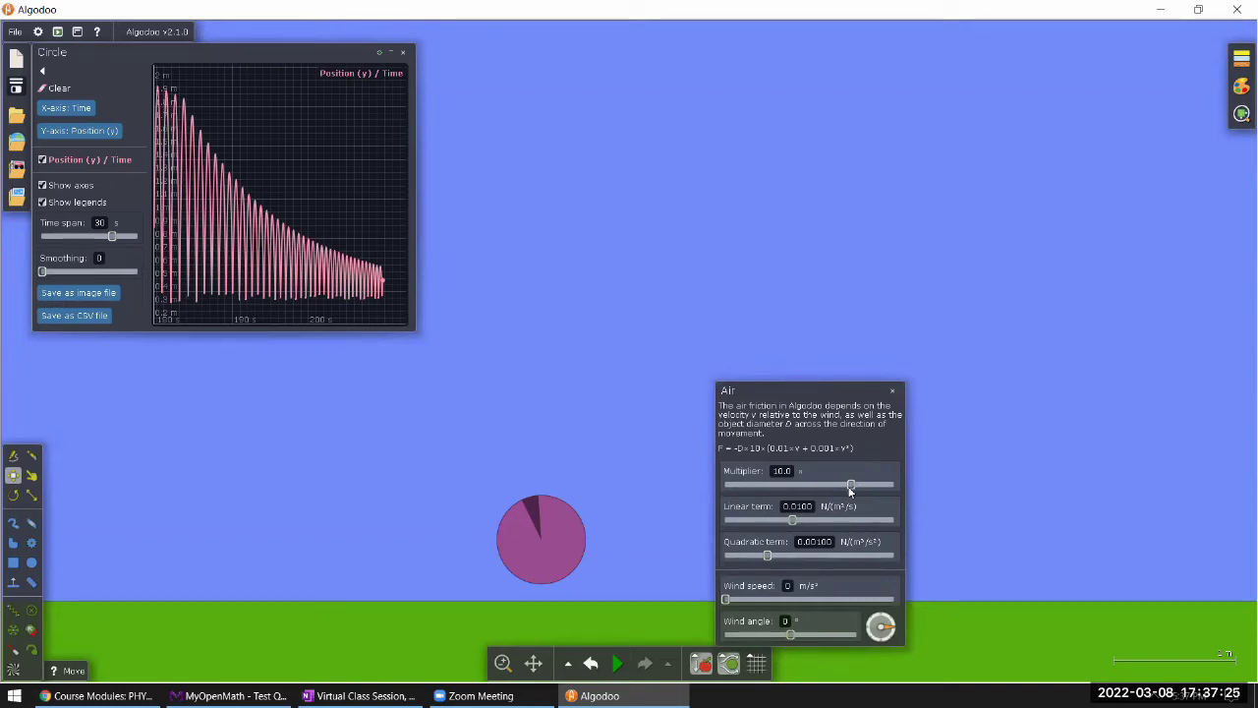
pyautogui.moveTo(852, 488); pyautogui.dragTo(810, 489)
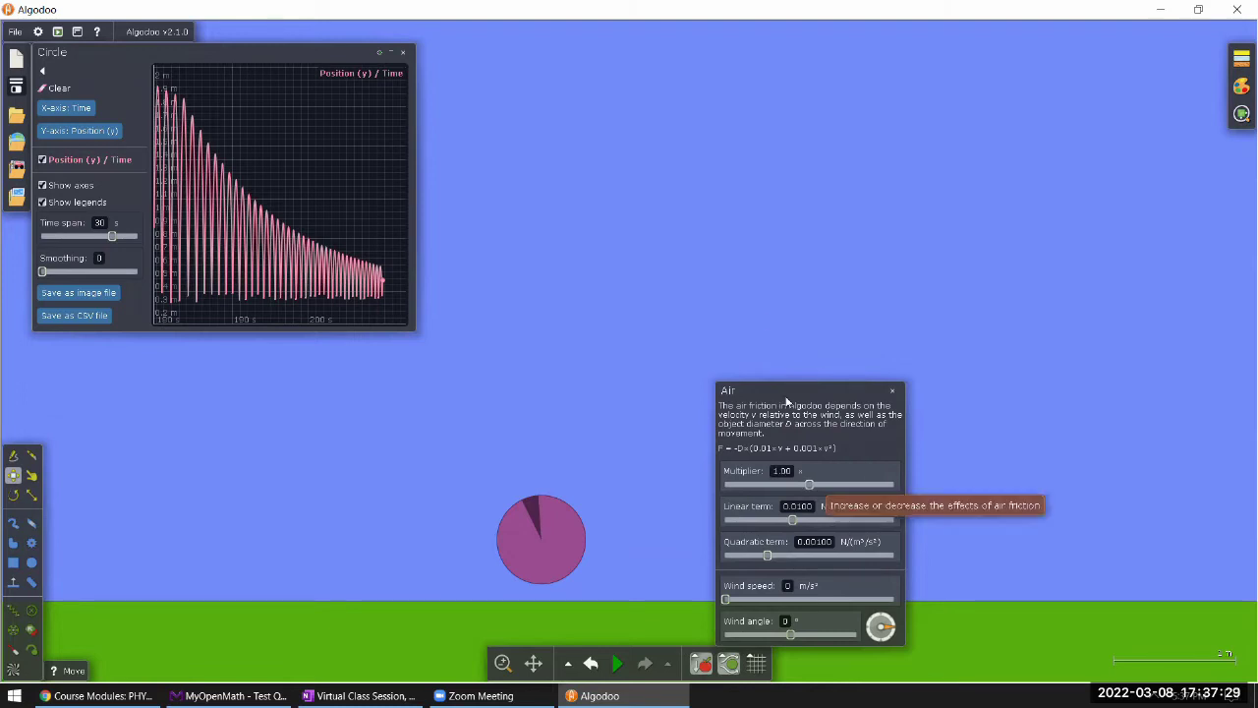
pyautogui.rightClick(537, 535)
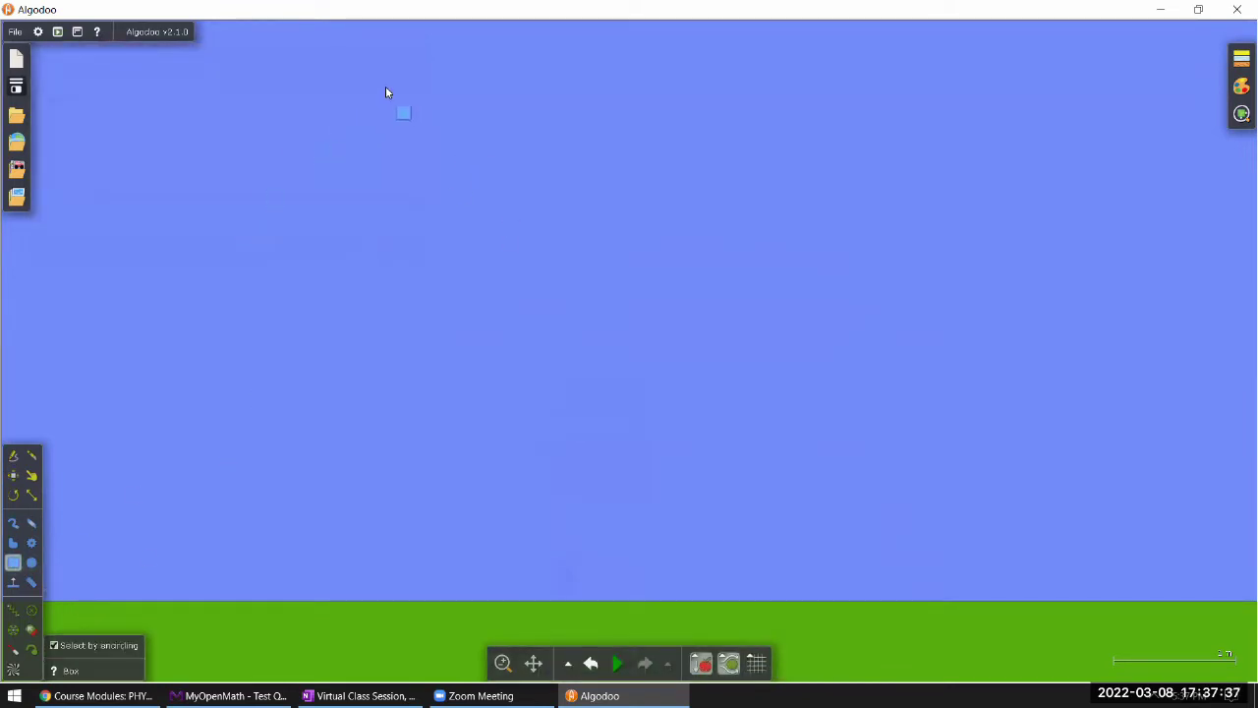
# Step: Draw a long green bar across the top and glue it to the background
pyautogui.moveTo(344, 67); pyautogui.dragTo(917, 96)
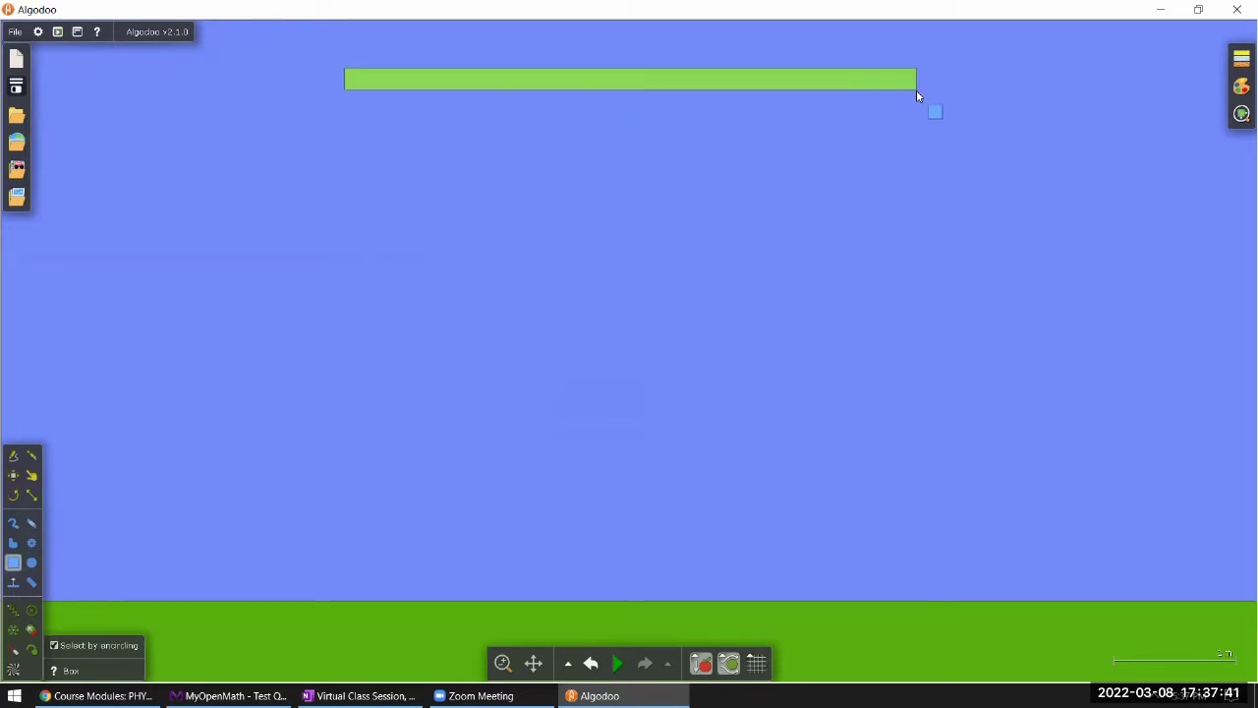
pyautogui.rightClick(700, 88)
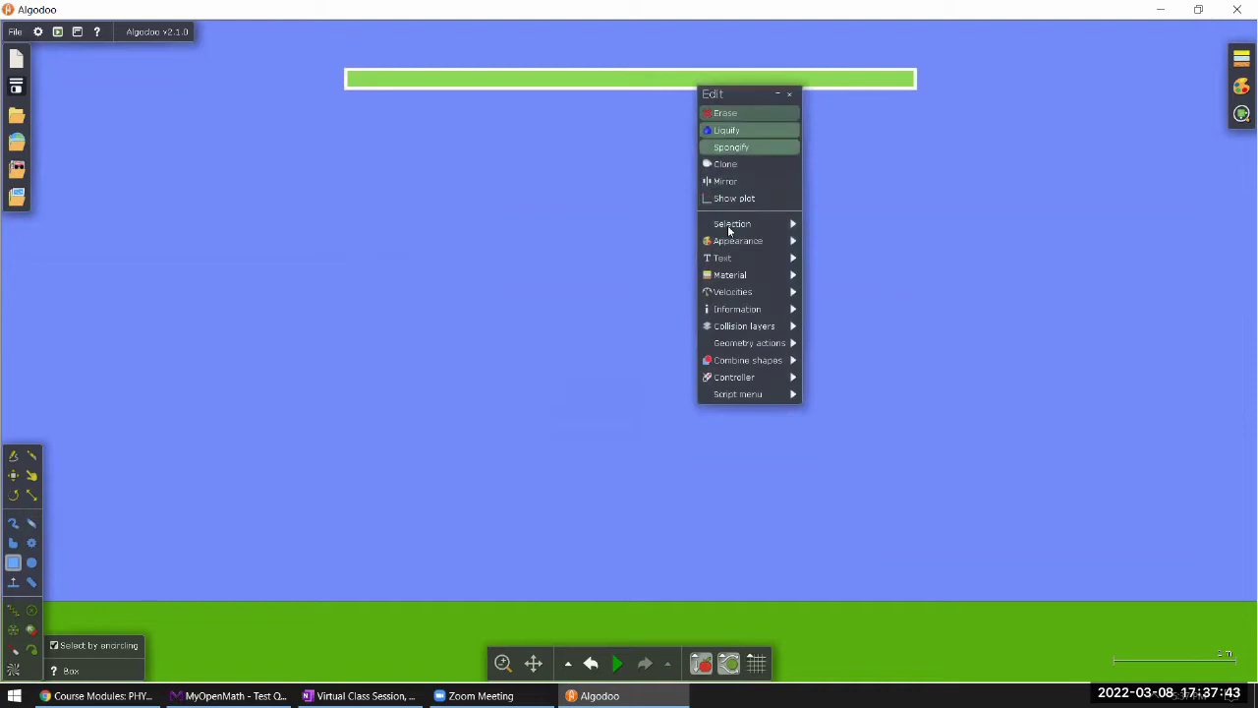
pyautogui.moveTo(737, 343)
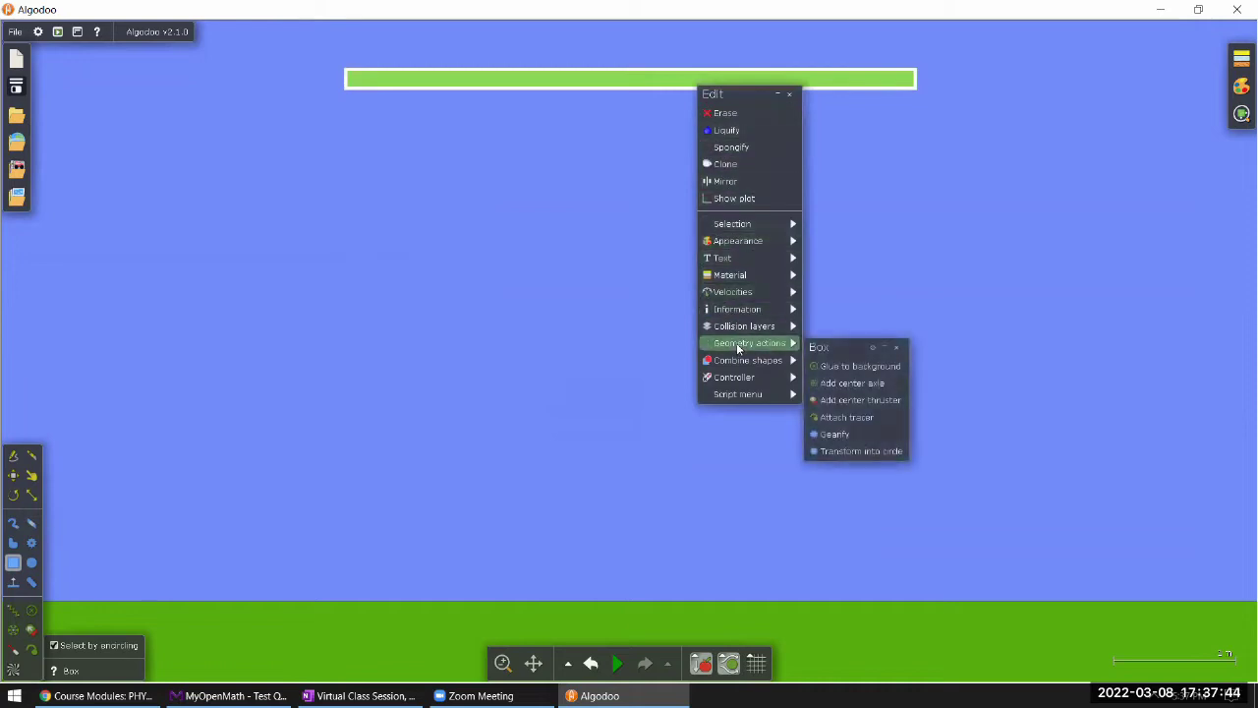
pyautogui.click(842, 361)
pyautogui.click(617, 663)
pyautogui.click(617, 663)
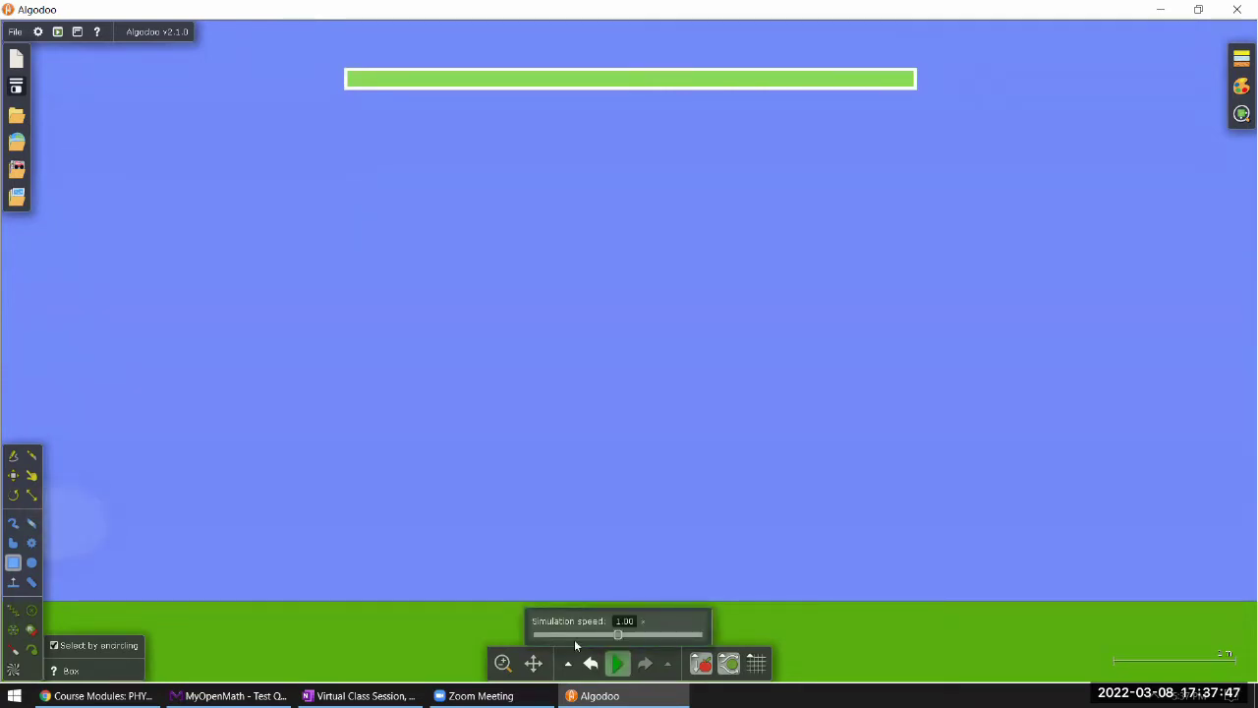
# Step: Move the blue box to the lower left, draw a circle, and hang it from the bar by a rope
pyautogui.moveTo(796, 51); pyautogui.dragTo(233, 517)
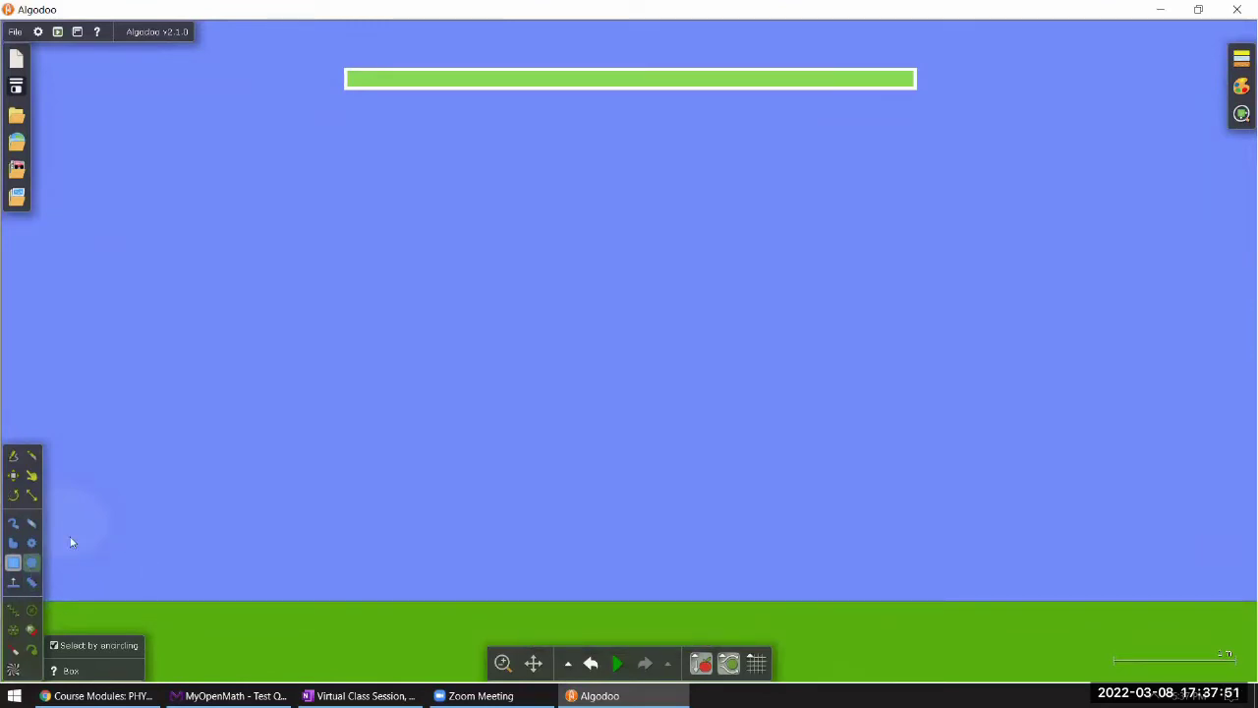
pyautogui.press('c')
pyautogui.moveTo(622, 397)
pyautogui.mouseDown()
pyautogui.moveTo(605, 360)
pyautogui.moveTo(615, 361)
pyautogui.mouseUp()
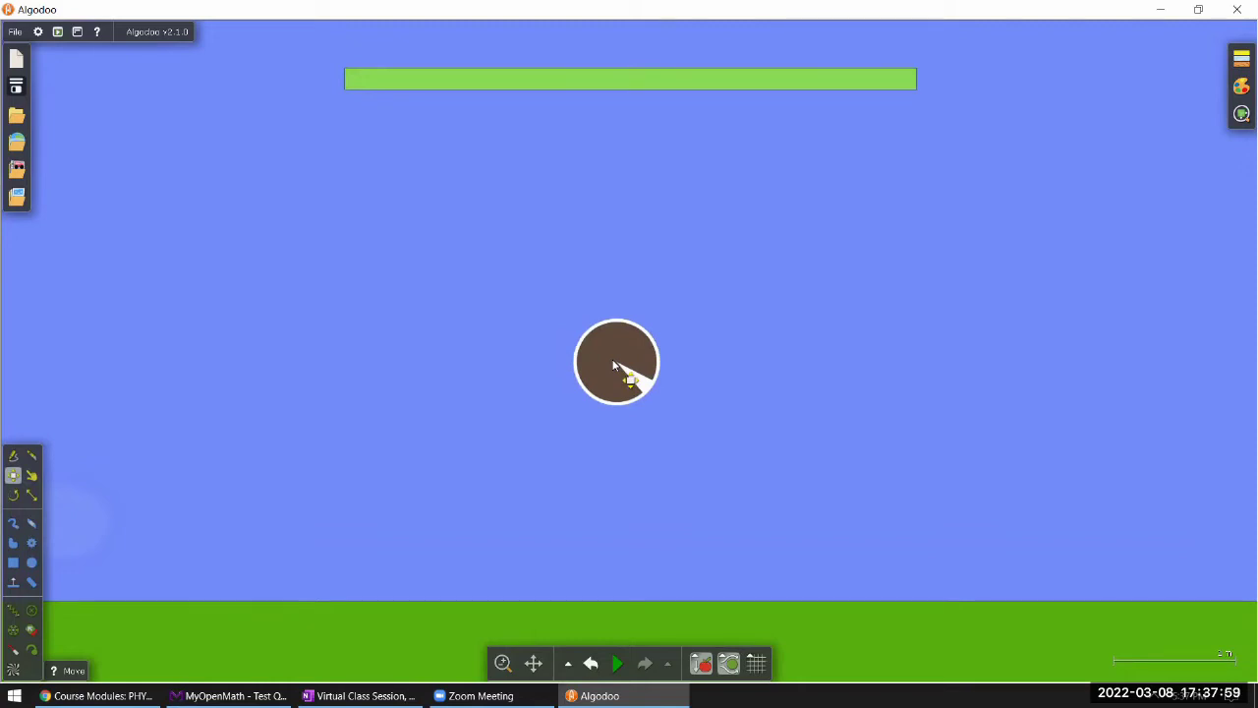
pyautogui.click(33, 586)
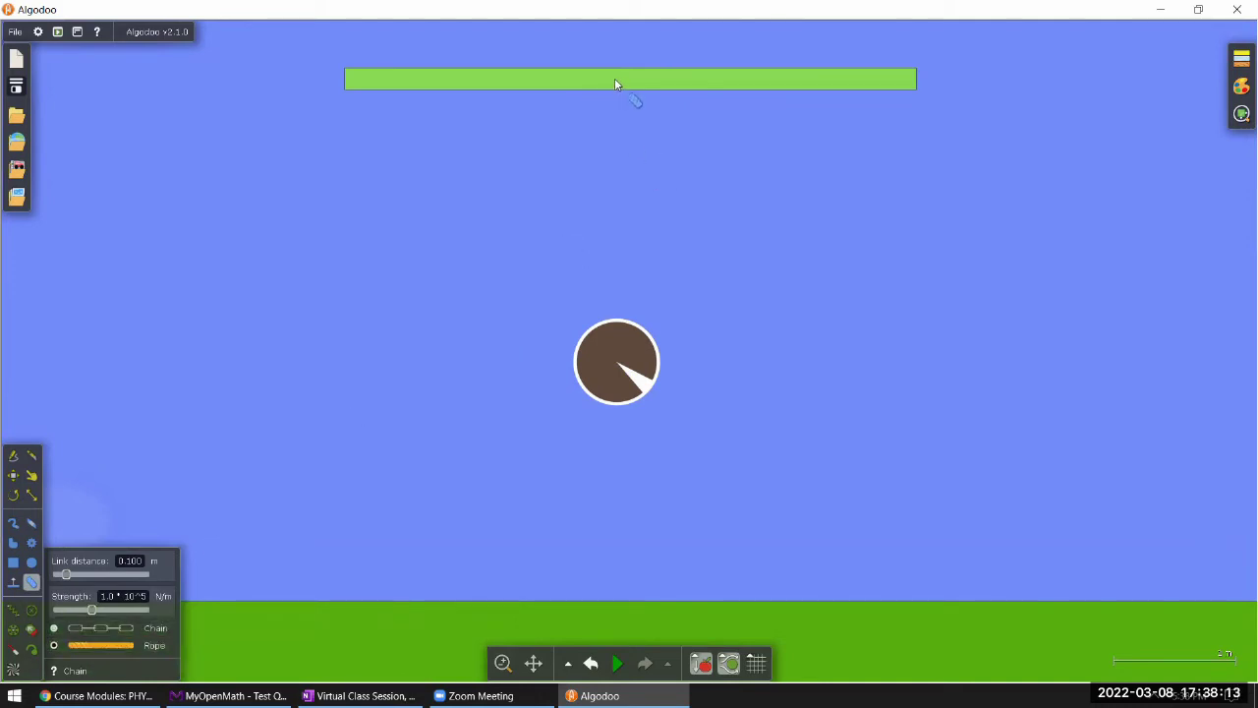
pyautogui.moveTo(616, 80); pyautogui.dragTo(618, 153)
# Step: Run the pendulum, push the air friction multiplier to 100, return it to 1.10, and pause
pyautogui.click(626, 664)
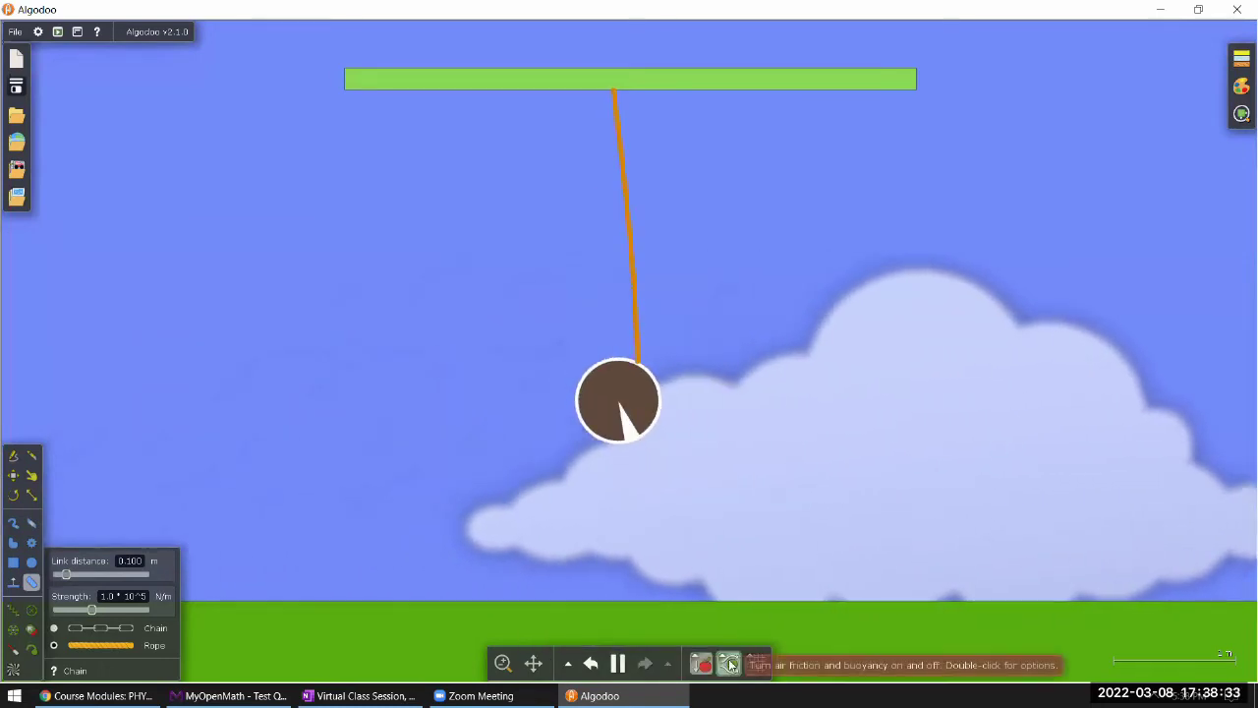
pyautogui.moveTo(728, 663)
pyautogui.moveTo(810, 484); pyautogui.dragTo(937, 483)
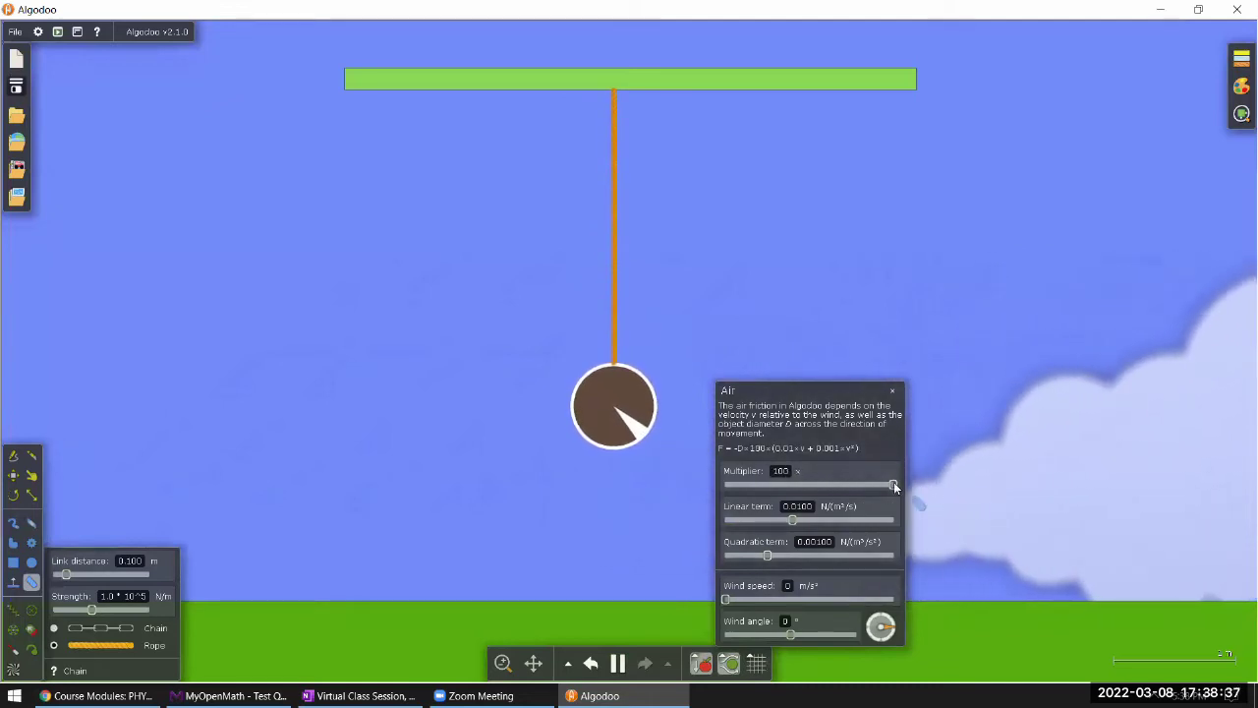
pyautogui.moveTo(893, 484); pyautogui.dragTo(810, 491)
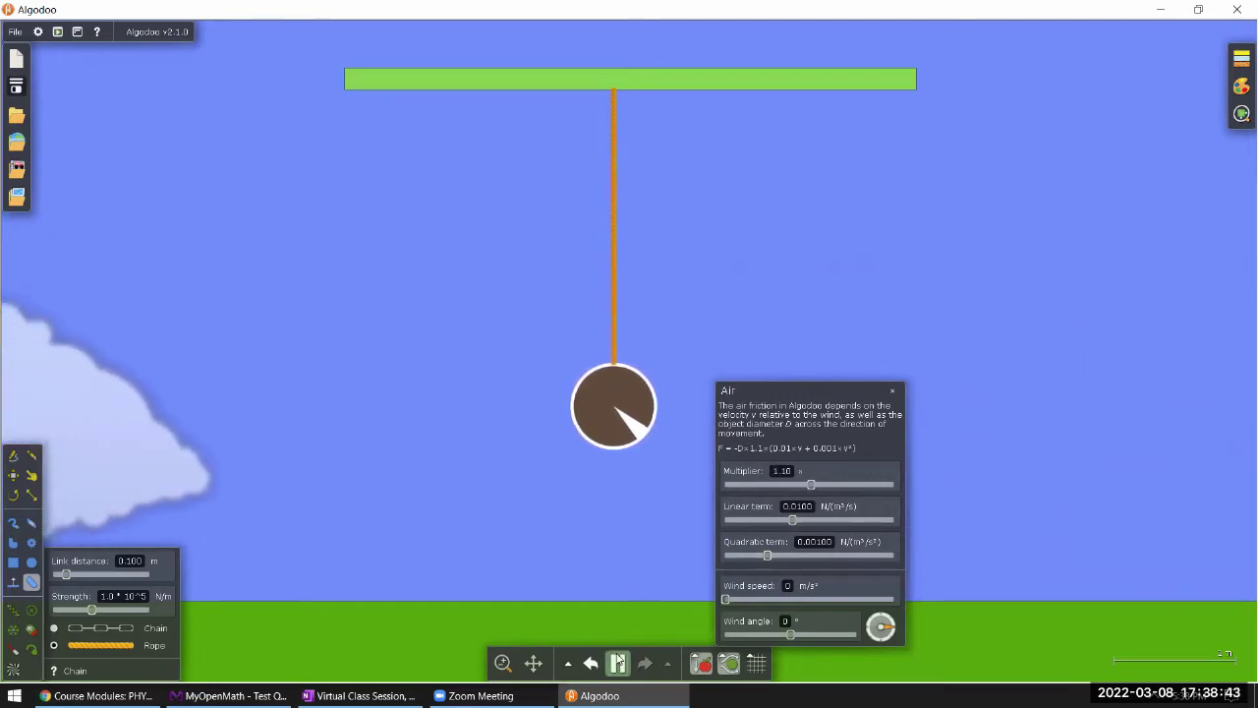
pyautogui.press('space')
# Step: Choose Show plot on the hanging circle to open its Speed/Time graph
pyautogui.rightClick(618, 403)
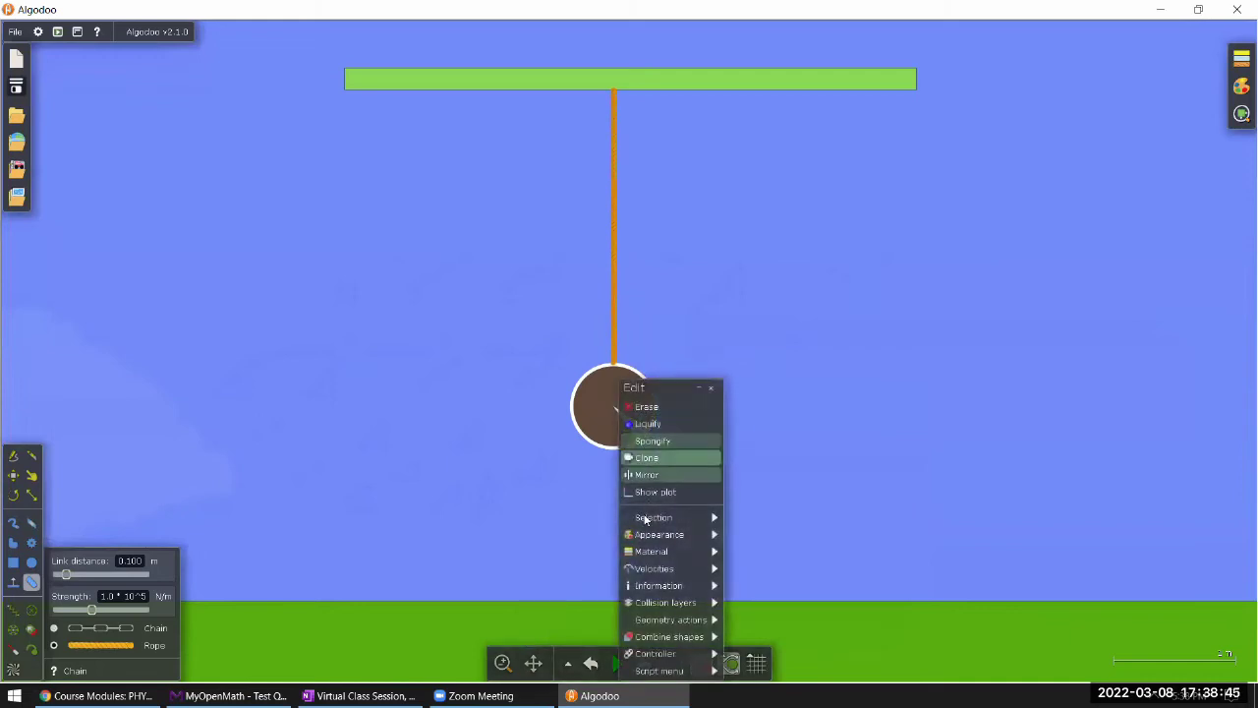
pyautogui.click(655, 492)
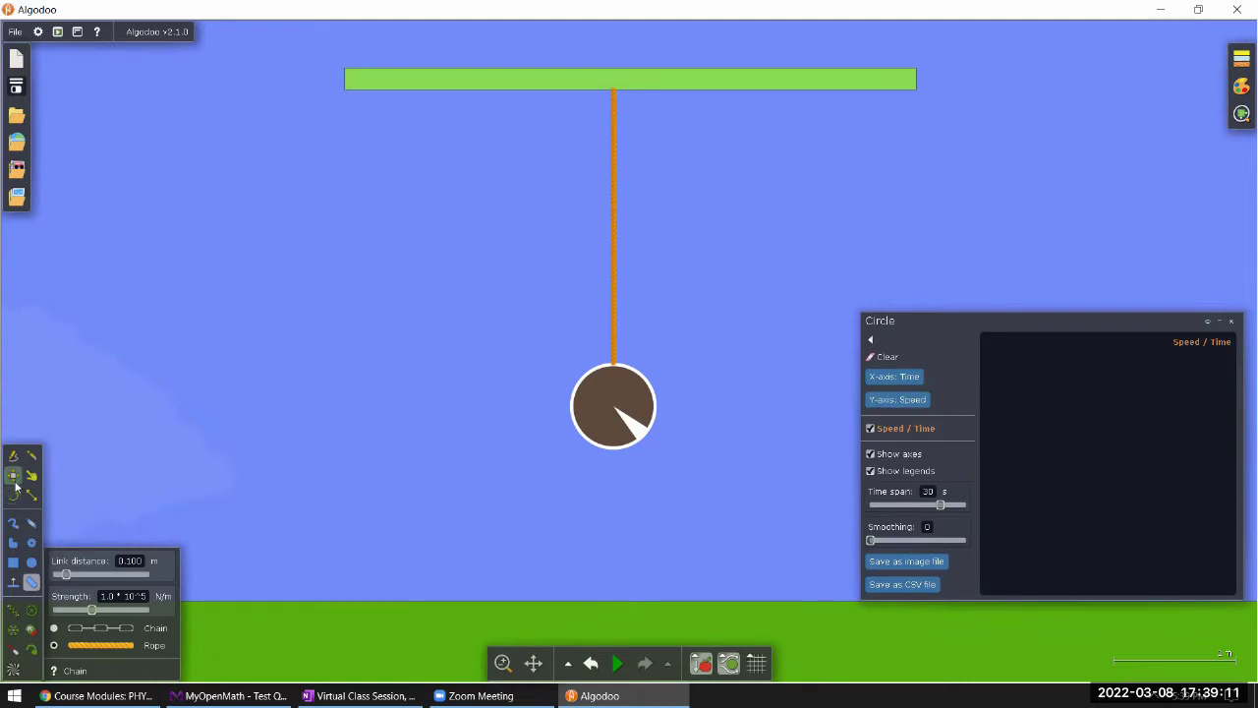
# Step: Start the simulation, pull the circle left to swing it, and move the speed plot to the upper left
pyautogui.press('space')
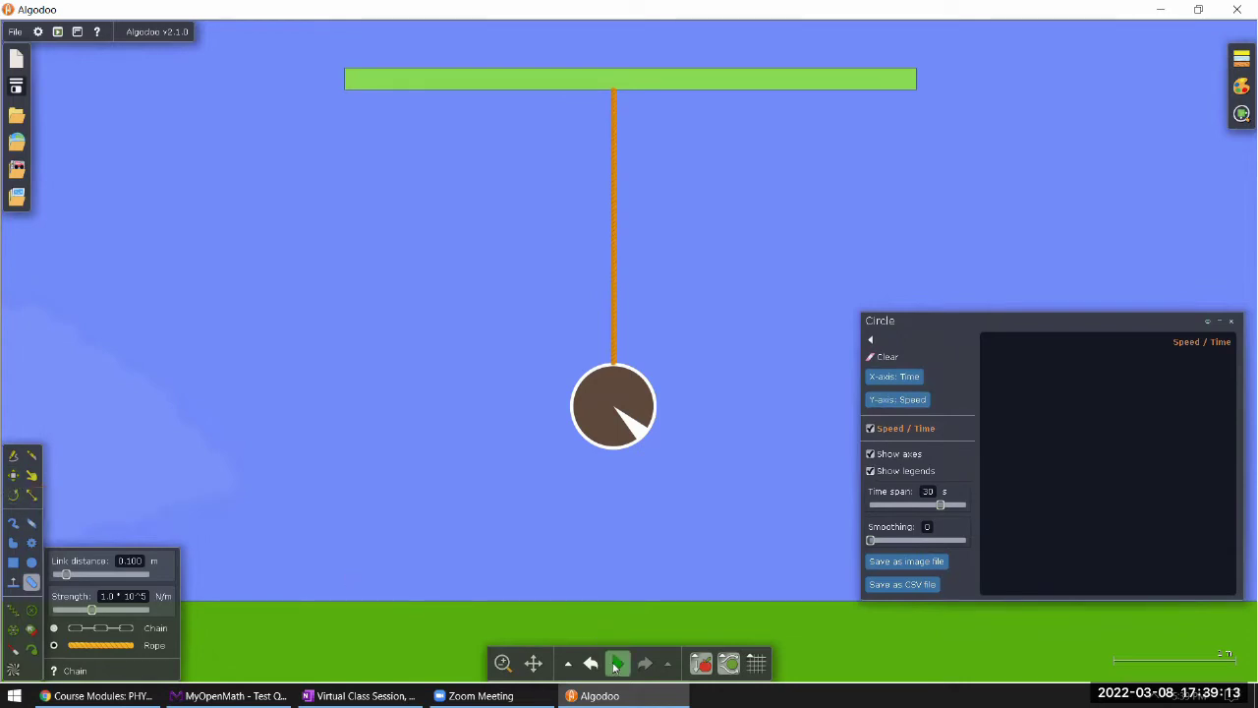
pyautogui.click(31, 474)
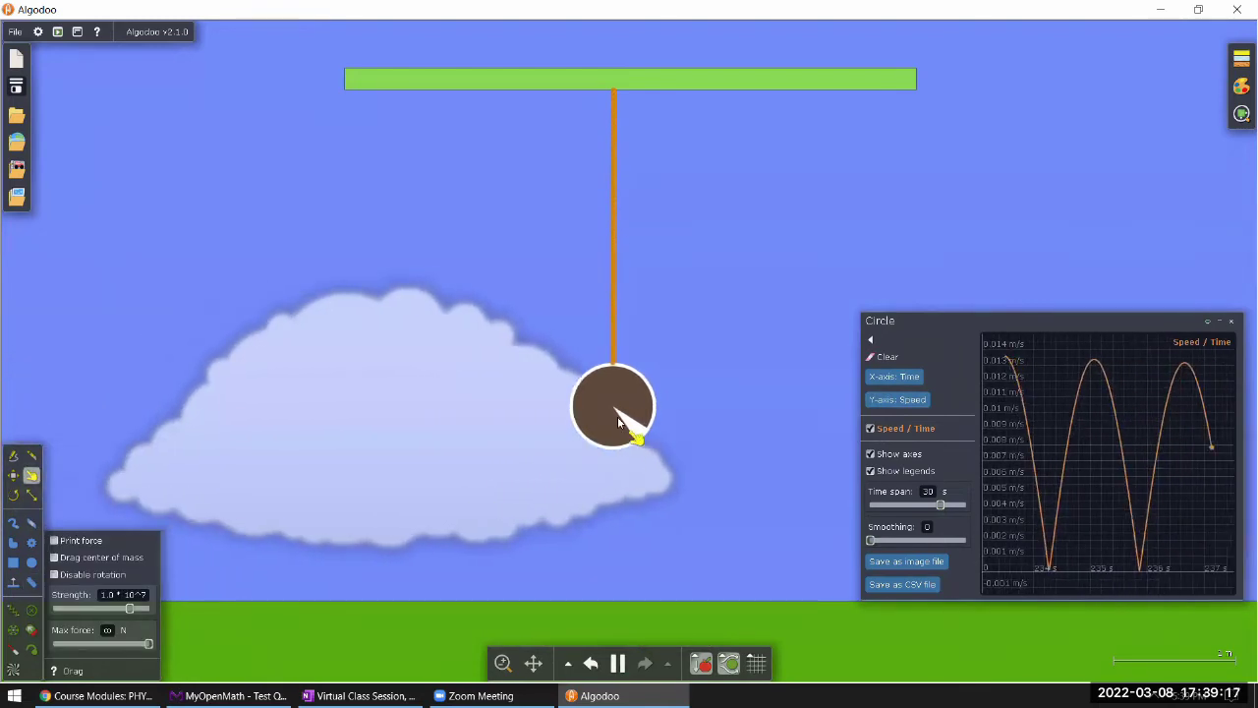
pyautogui.moveTo(1075, 366)
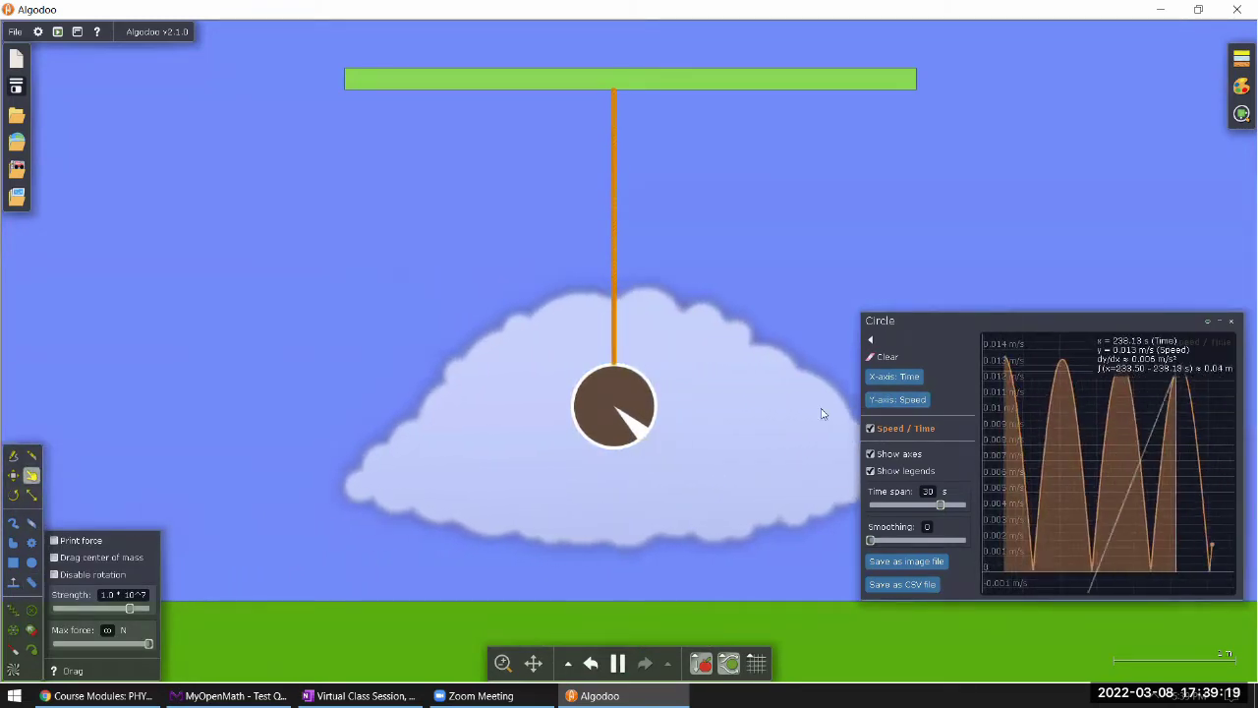
pyautogui.moveTo(615, 418); pyautogui.dragTo(512, 418)
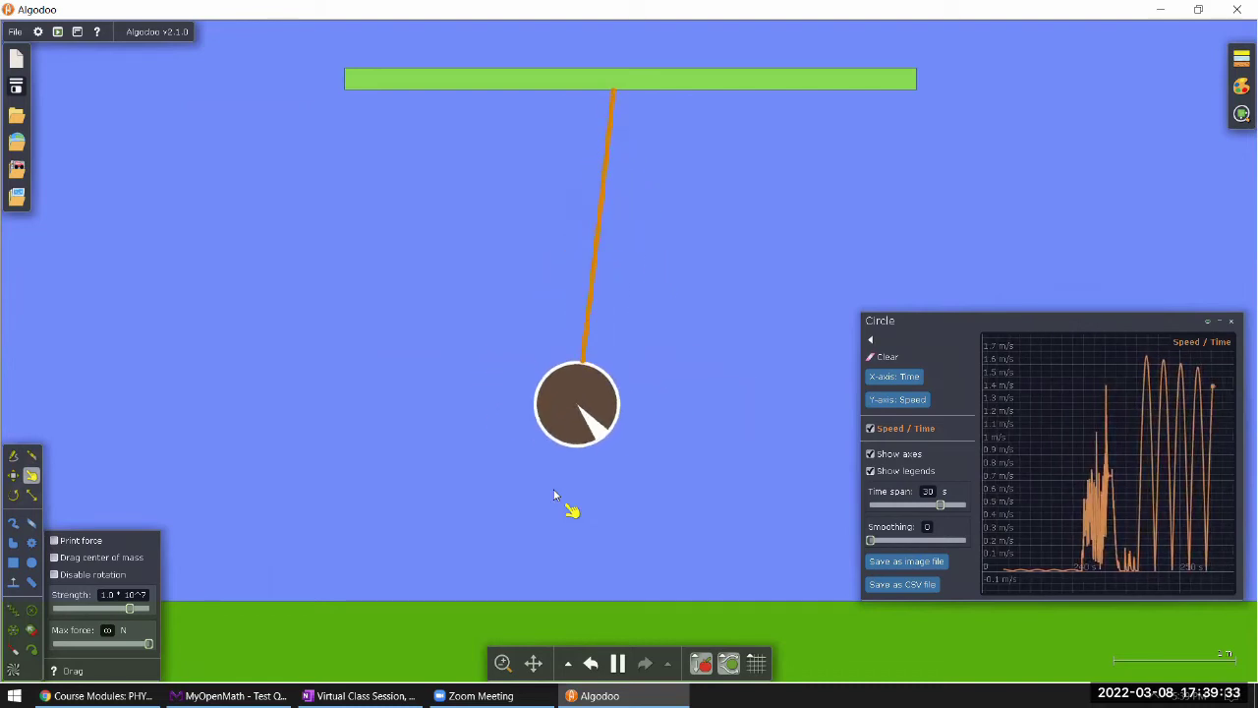
pyautogui.moveTo(1132, 378)
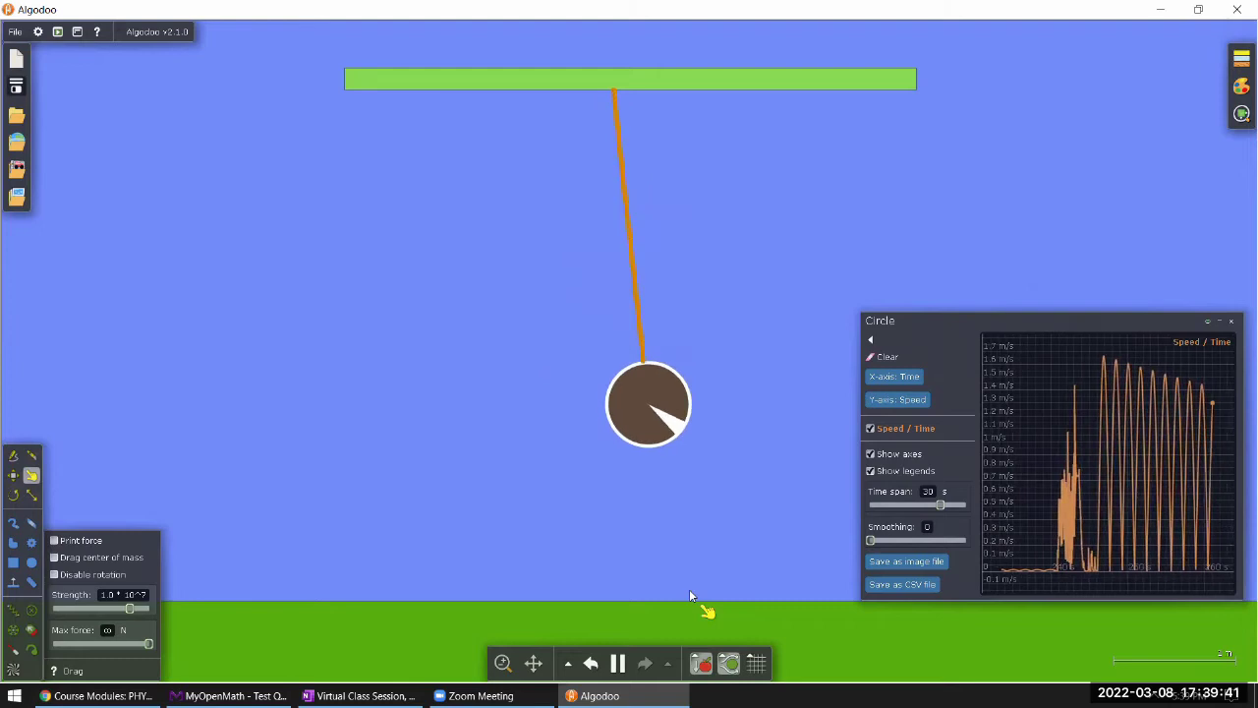
pyautogui.moveTo(946, 325); pyautogui.dragTo(126, 147)
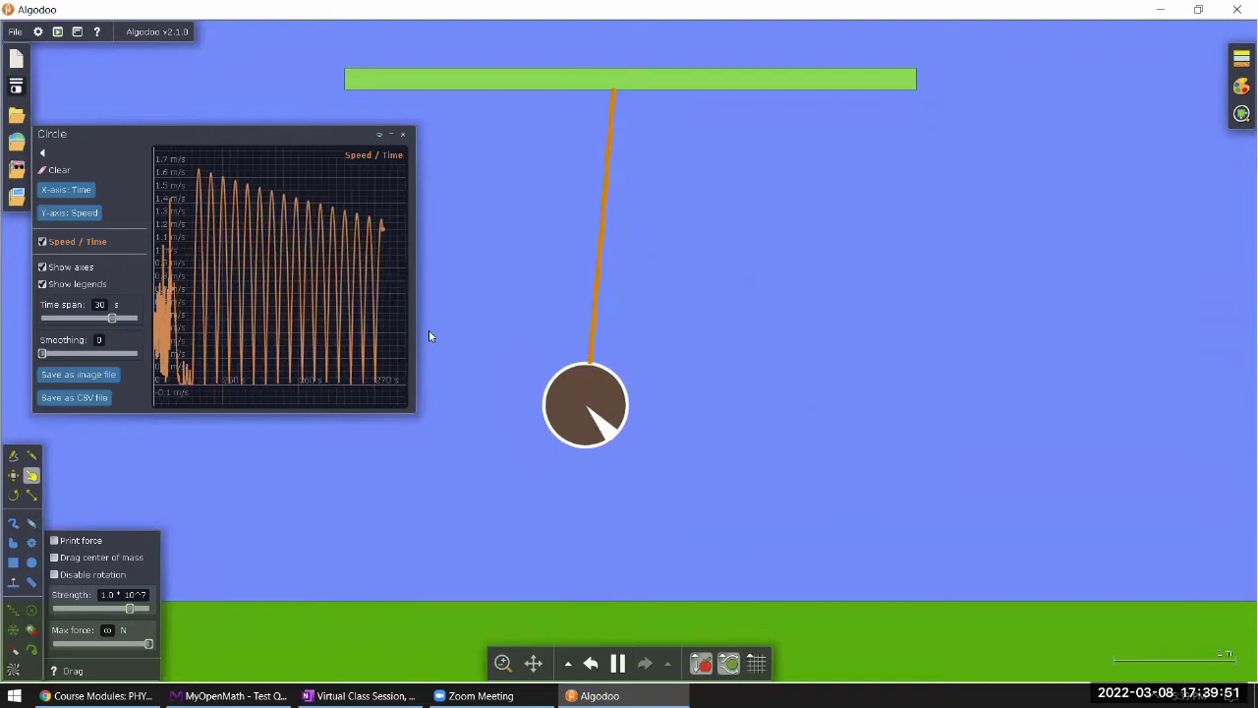
# Step: Pause, then set the circle's friction to 0 and raise its restitution
pyautogui.click(617, 663)
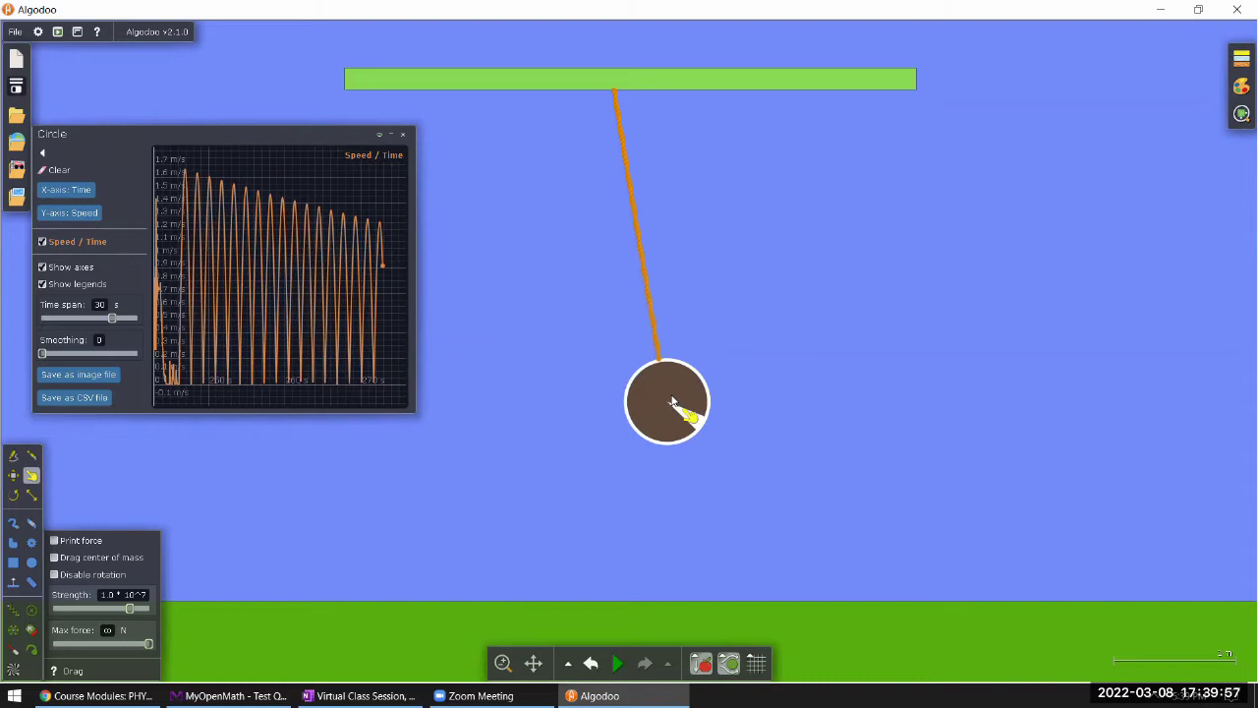
pyautogui.rightClick(672, 404)
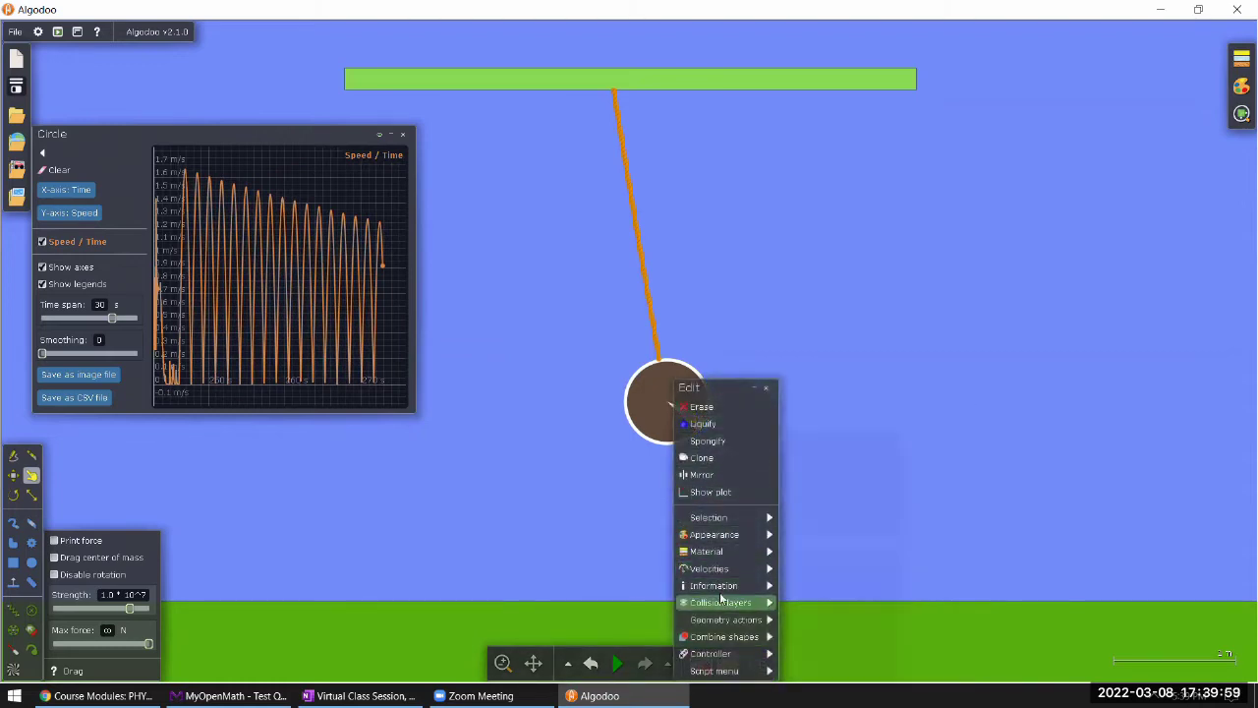
pyautogui.moveTo(728, 557)
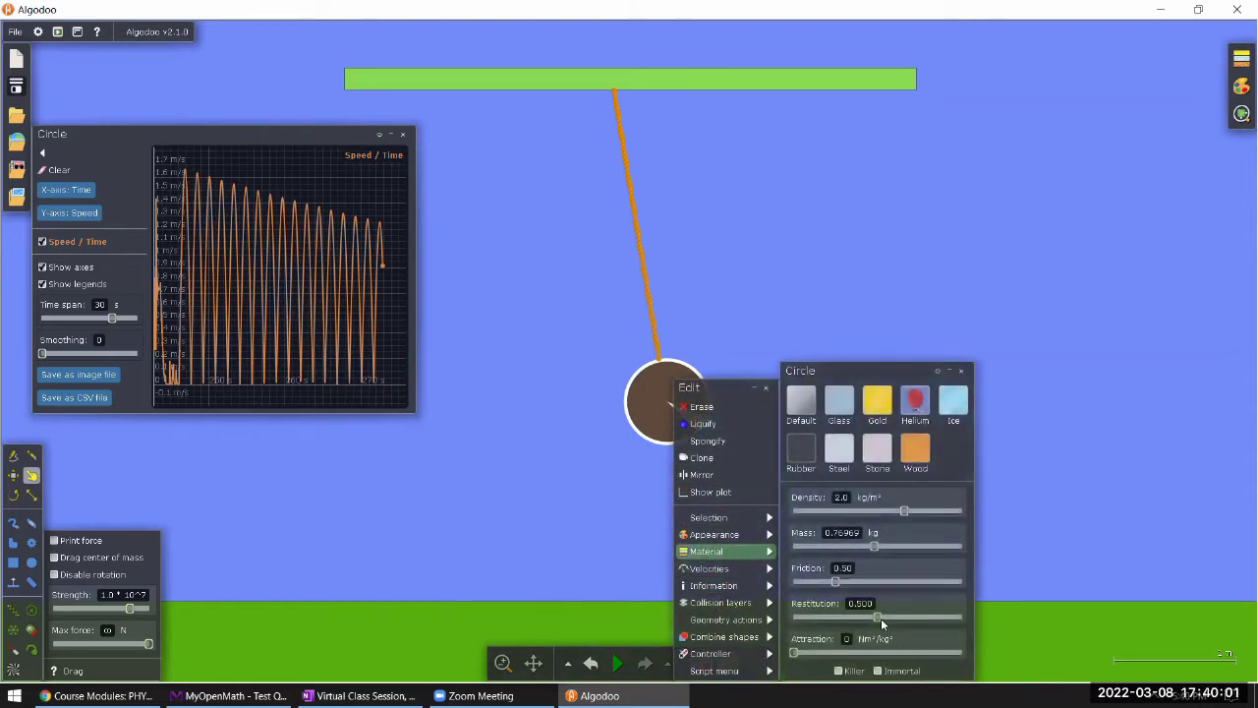
pyautogui.moveTo(879, 612); pyautogui.dragTo(955, 624)
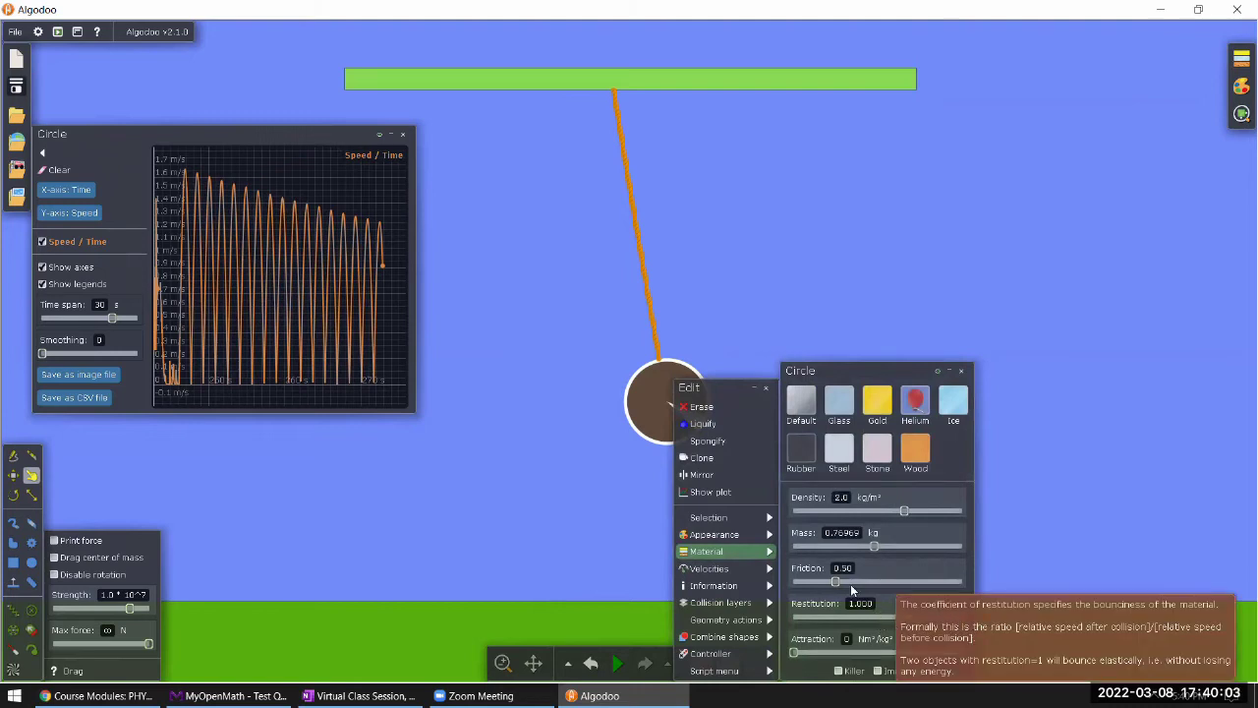
pyautogui.moveTo(835, 584); pyautogui.dragTo(793, 584)
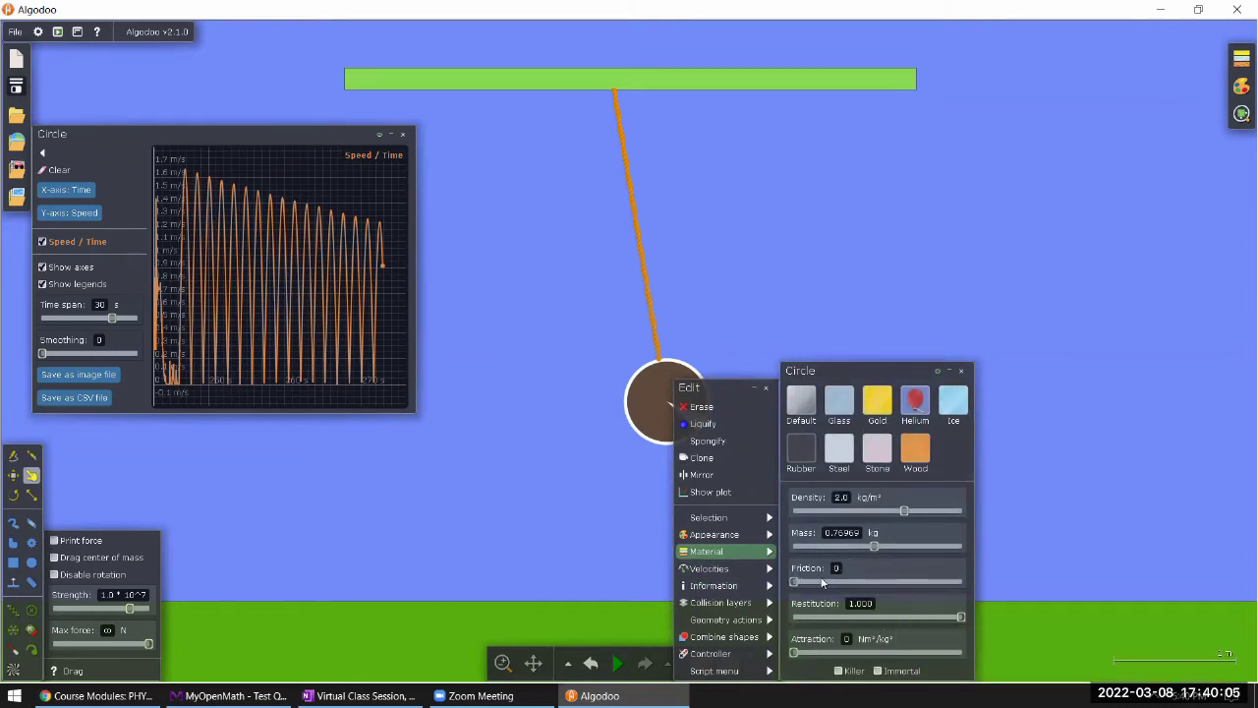
# Step: Set the rope's friction to 0 and raise its restitution to 1.000
pyautogui.rightClick(642, 267)
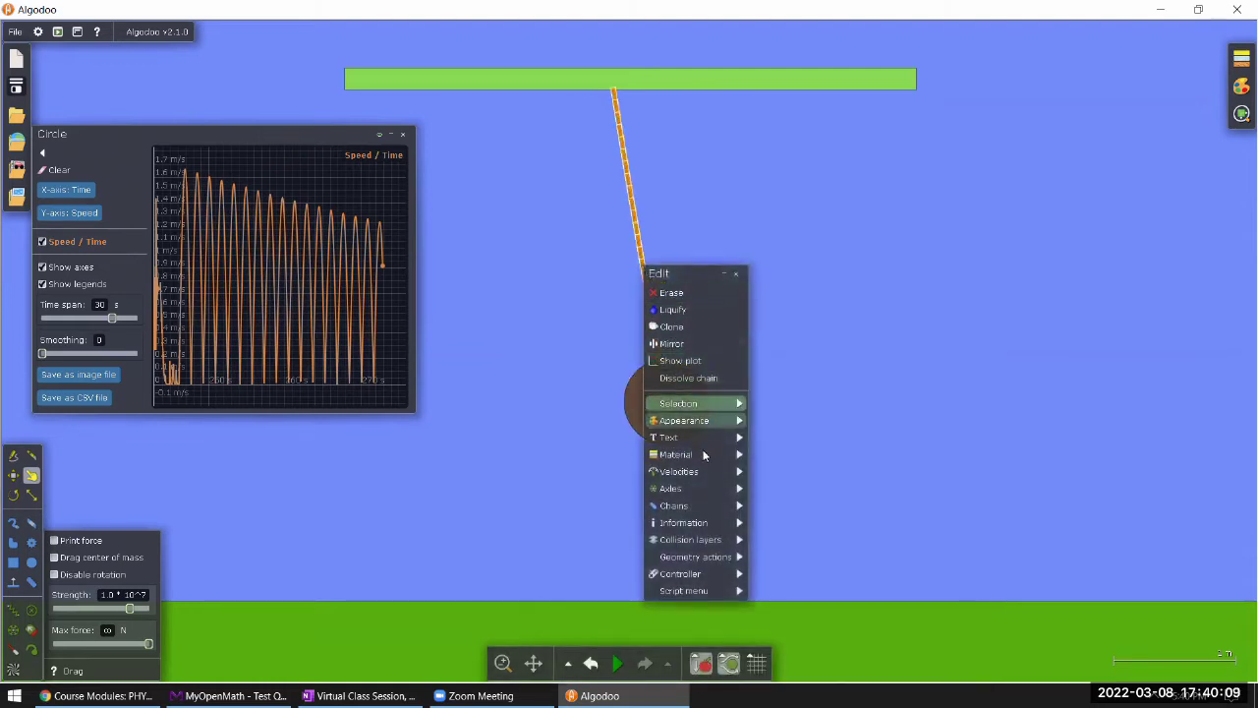
pyautogui.moveTo(737, 458)
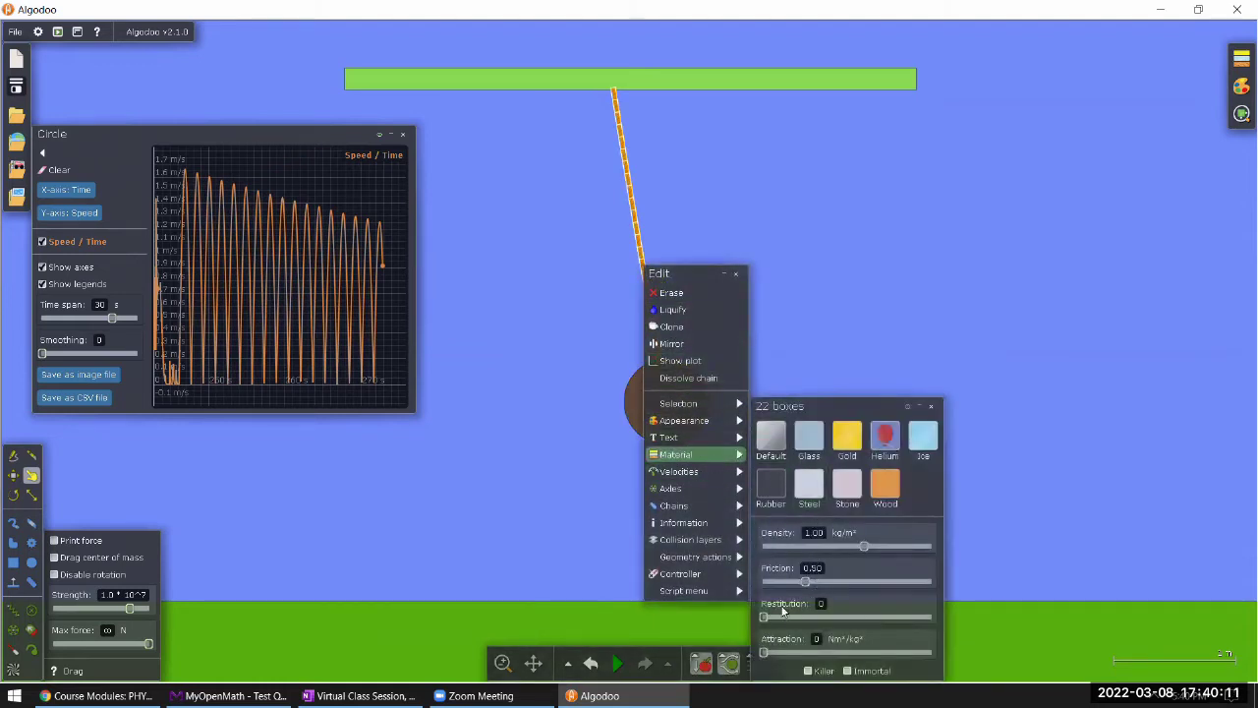
pyautogui.click(767, 618)
pyautogui.moveTo(803, 583); pyautogui.dragTo(752, 576)
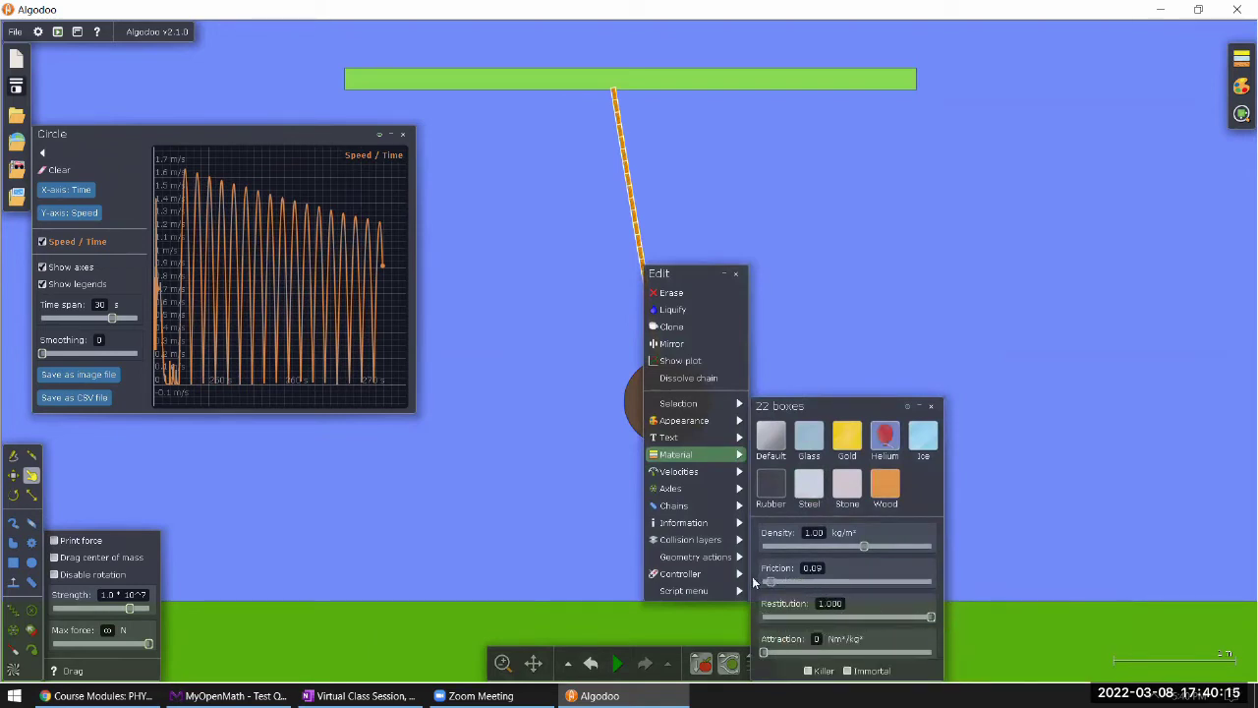
# Step: Zero the green bar's friction and bring up the ground's material settings
pyautogui.rightClick(563, 84)
pyautogui.moveTo(599, 268)
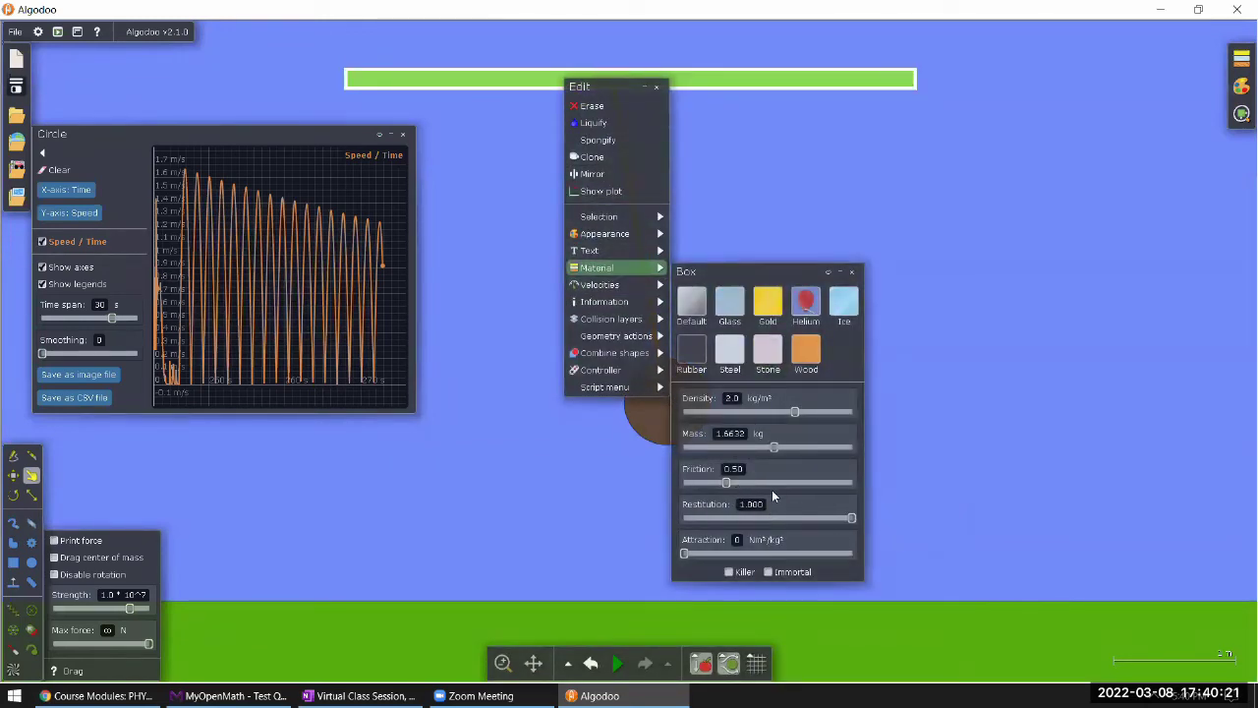
pyautogui.moveTo(724, 482); pyautogui.dragTo(649, 483)
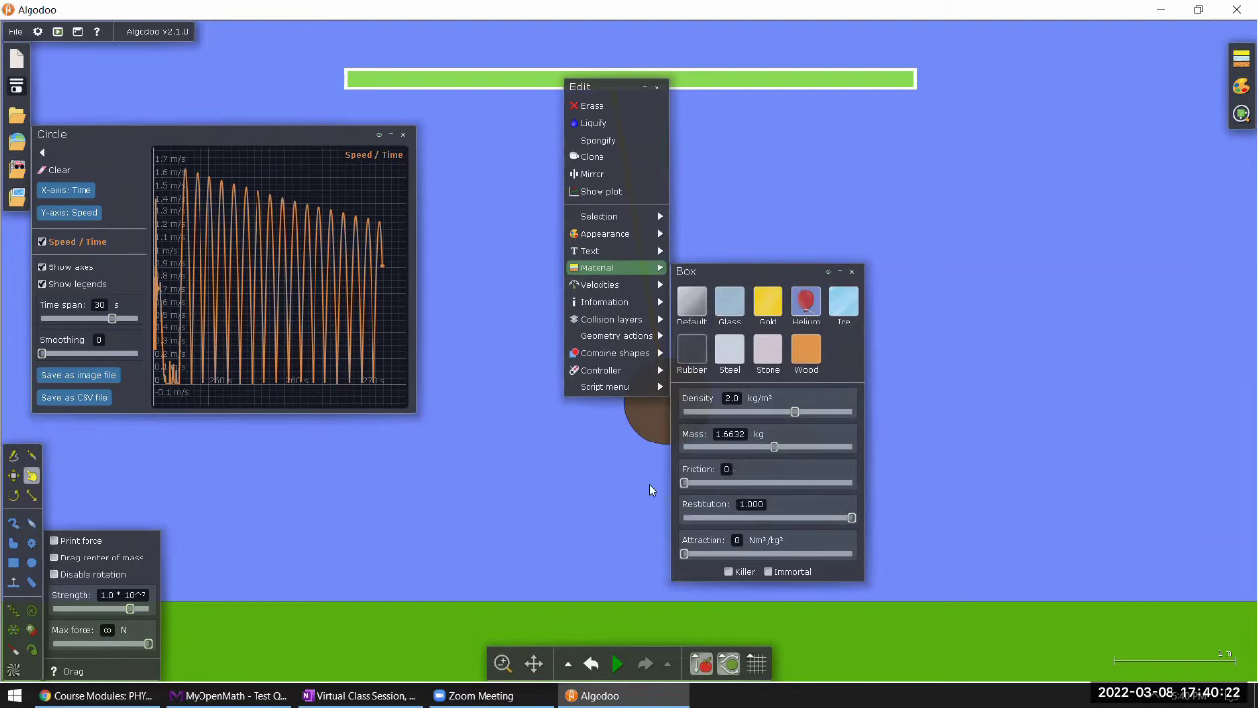
pyautogui.rightClick(435, 634)
pyautogui.moveTo(472, 619)
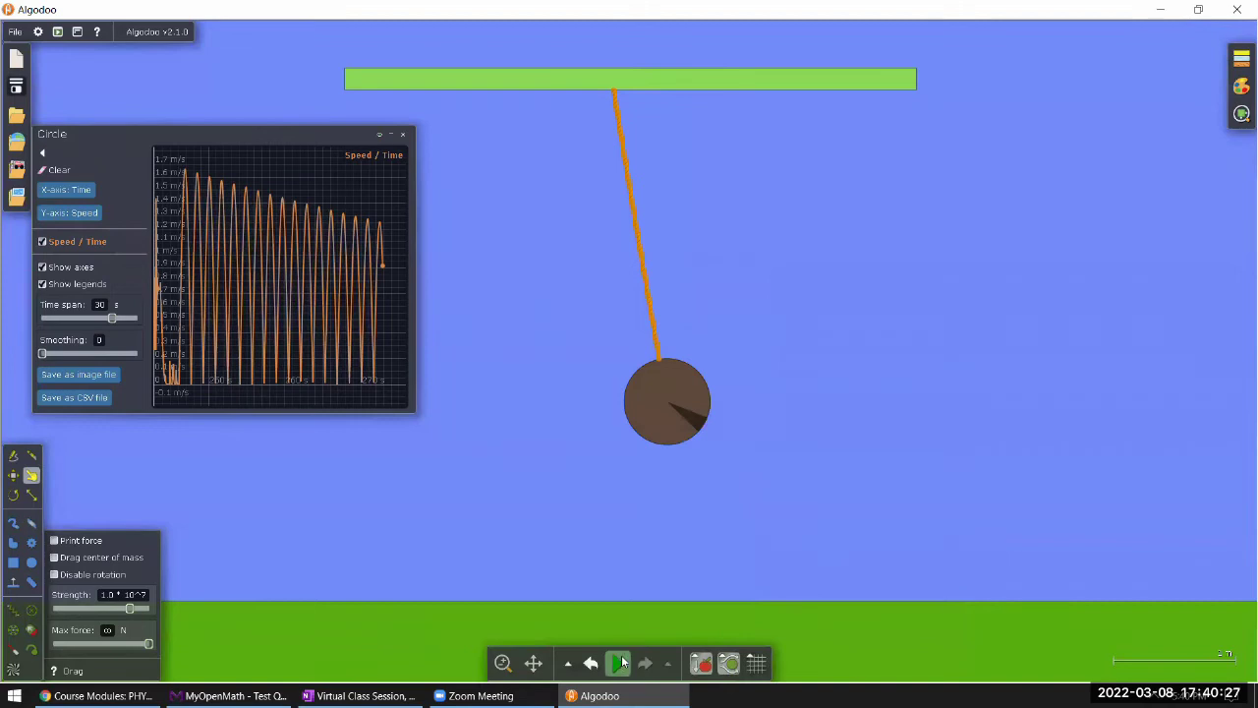
# Step: Resume the simulation so the frictionless pendulum swings and its Speed/Time graph fills
pyautogui.click(621, 663)
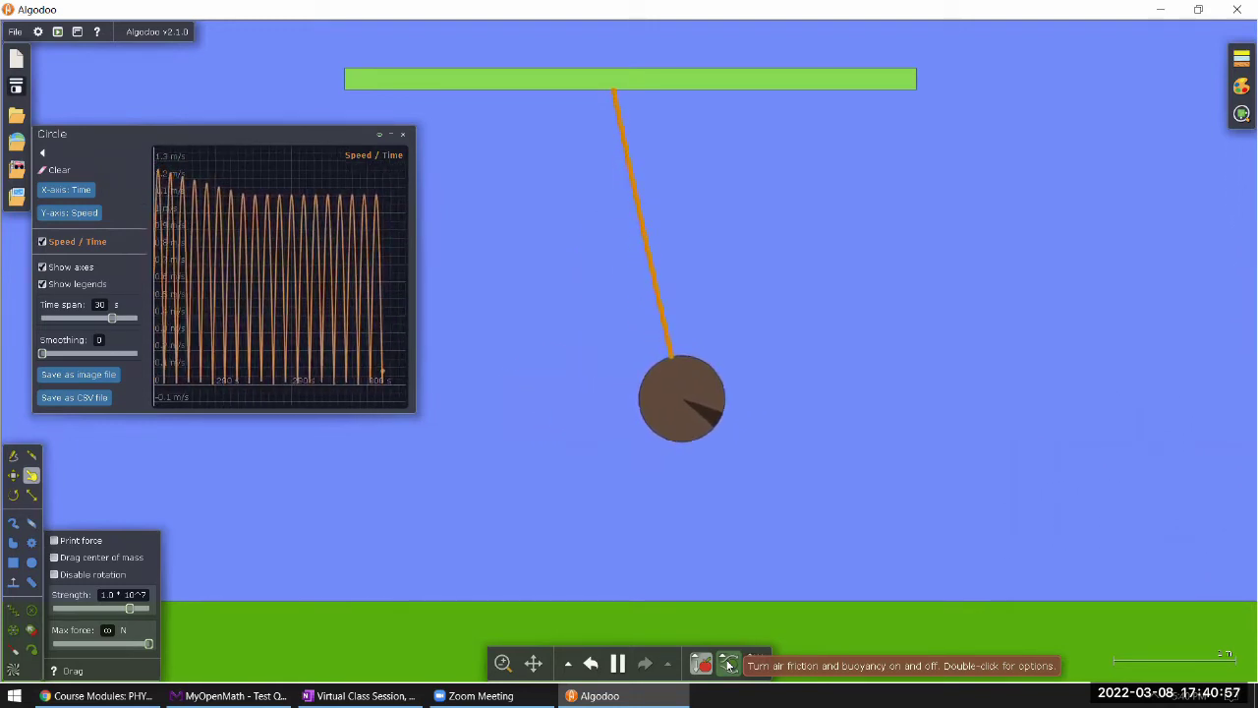
# Step: Pause the pendulum, resume it, then pause it again mid-swing
pyautogui.moveTo(618, 665)
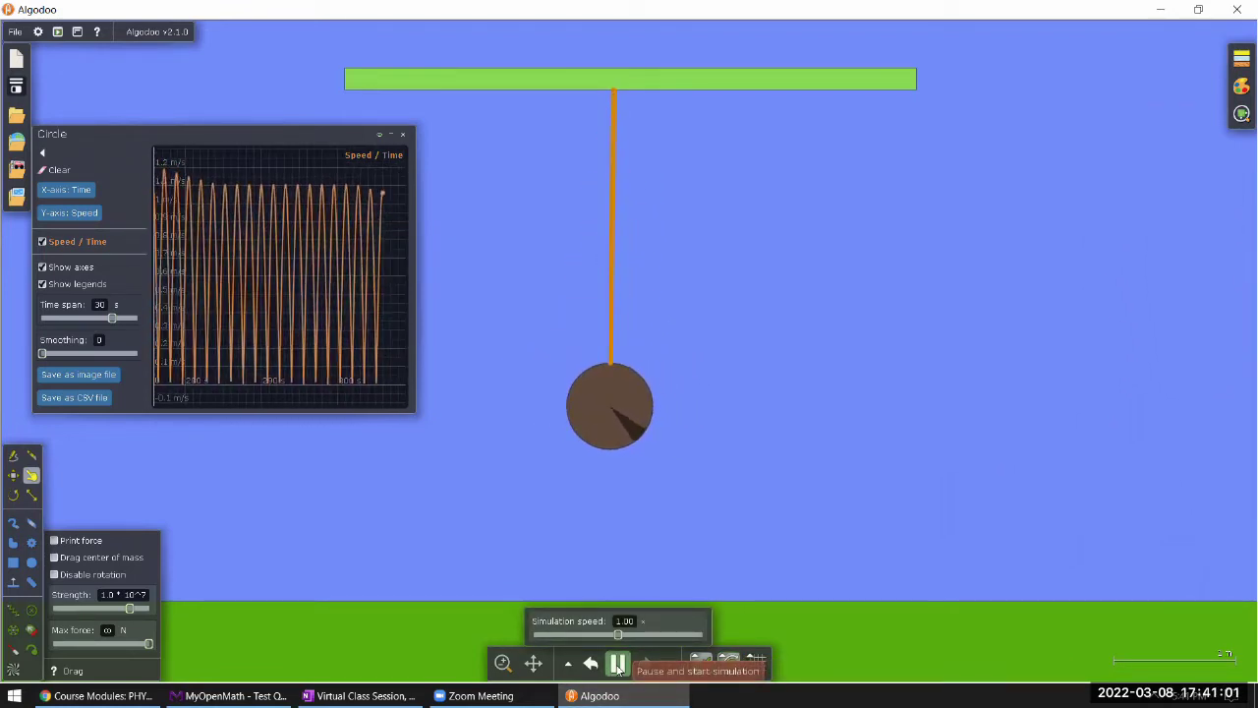
pyautogui.click(618, 665)
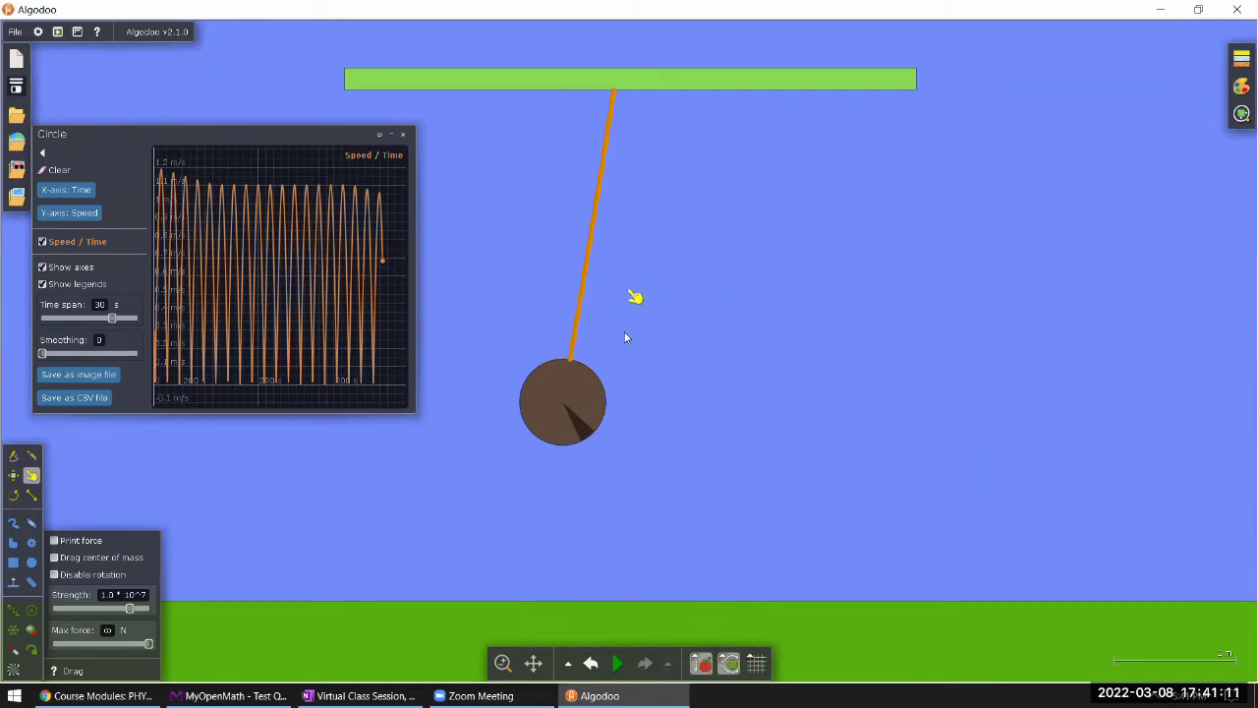
pyautogui.click(618, 664)
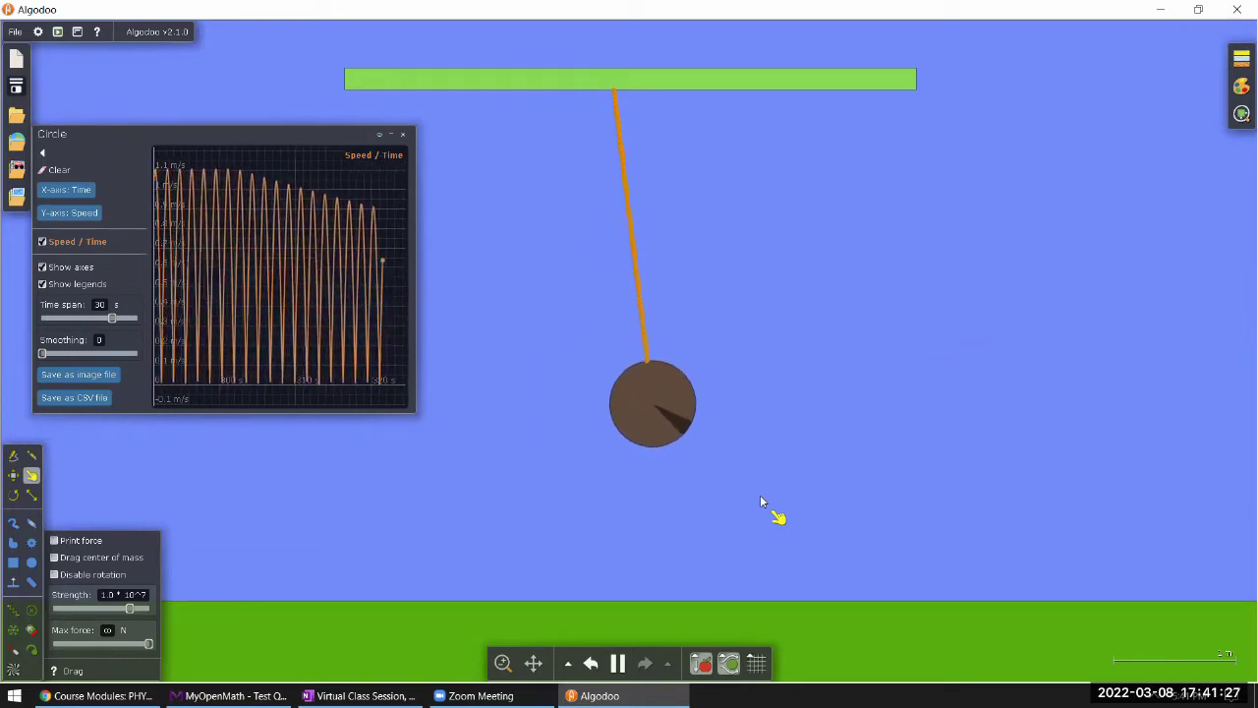
pyautogui.click(619, 665)
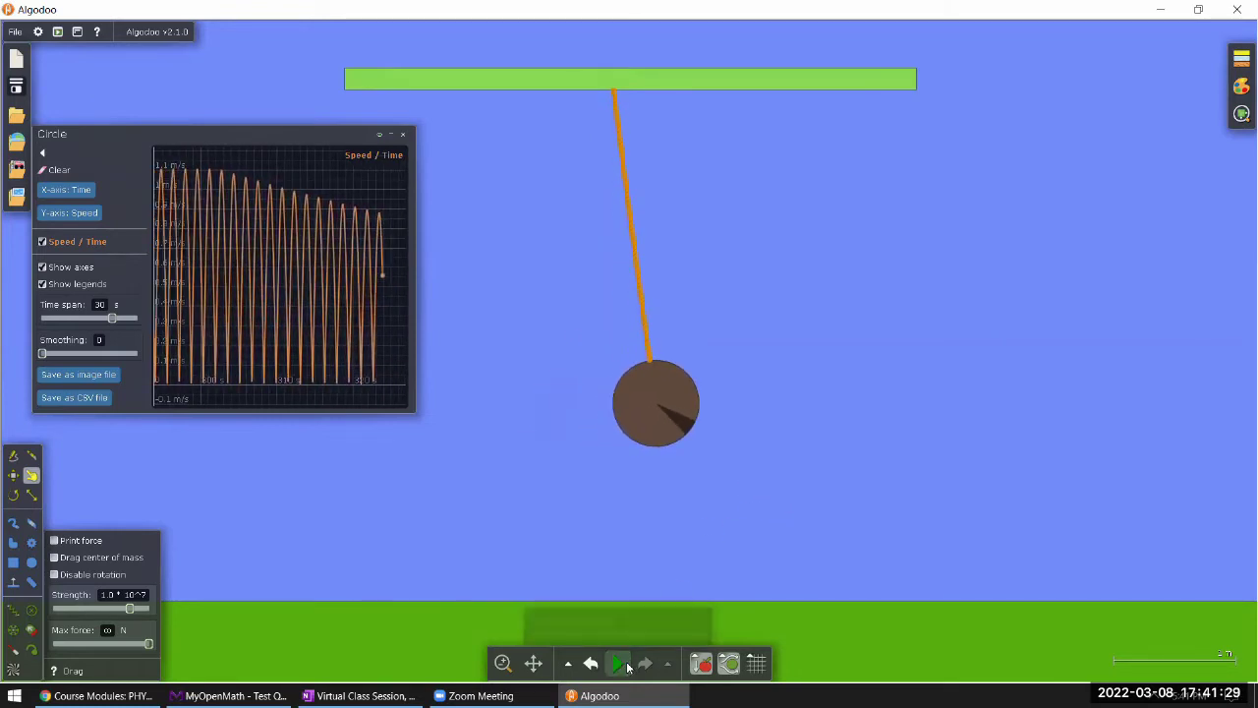
# Step: Lower the rope's Material density from 1.00 to 0.00100 kg/m³
pyautogui.rightClick(637, 280)
pyautogui.moveTo(701, 471)
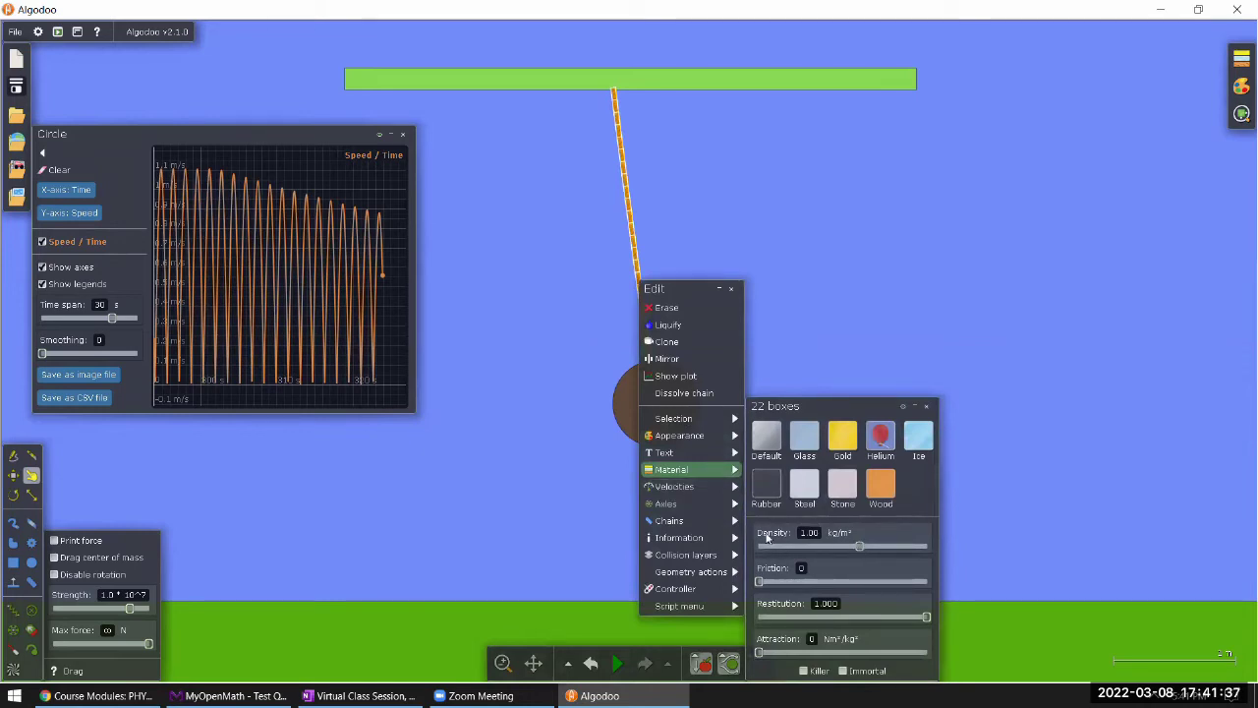
pyautogui.moveTo(839, 543)
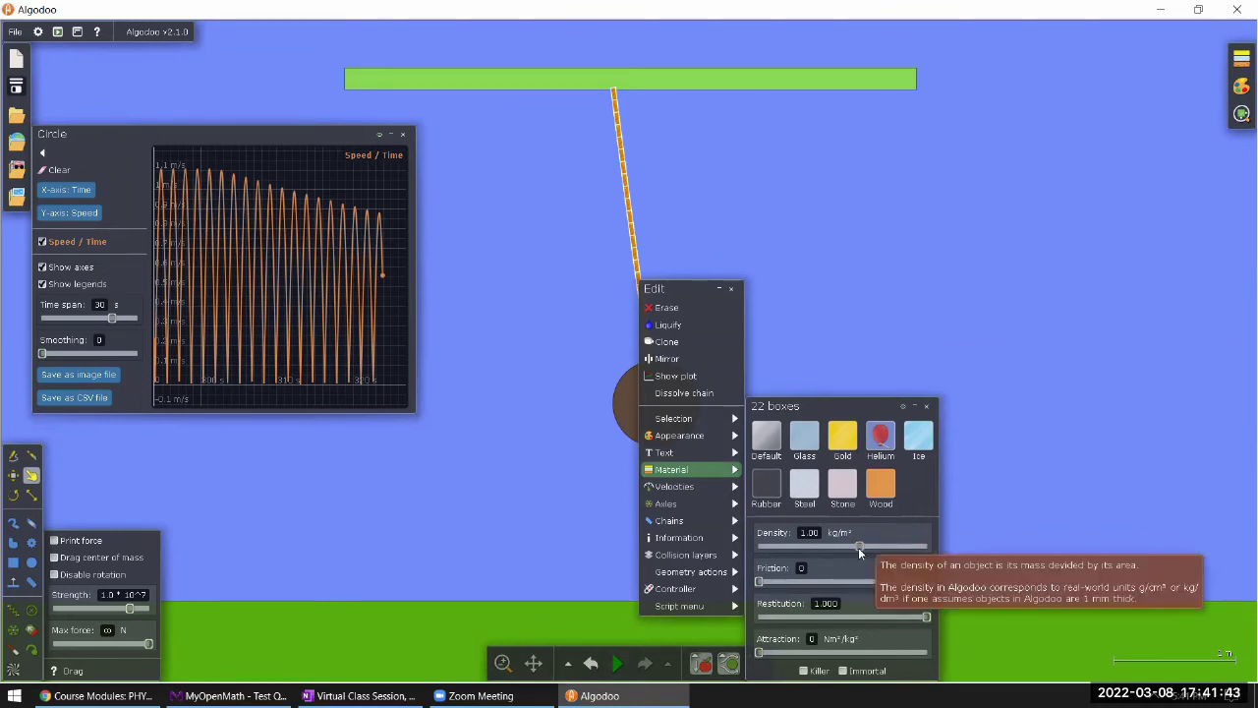
pyautogui.moveTo(858, 548); pyautogui.dragTo(795, 554)
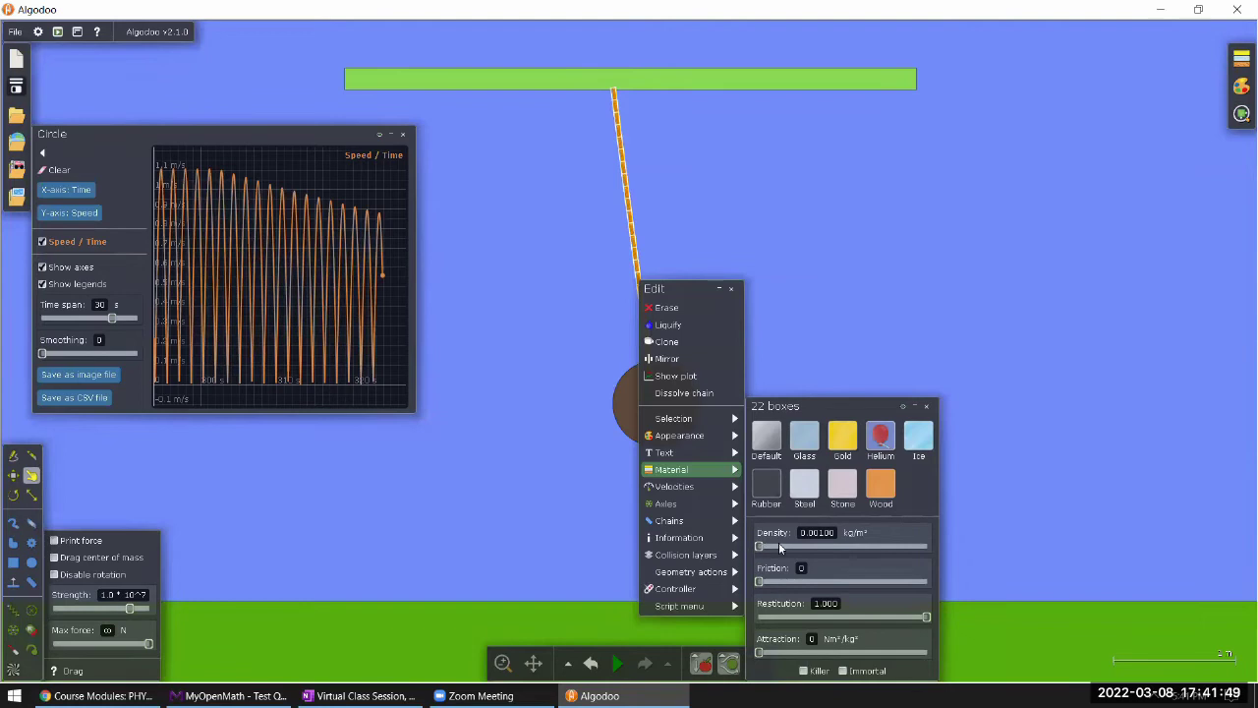
# Step: Close the rope's settings and start the simulation
pyautogui.moveTo(830, 528)
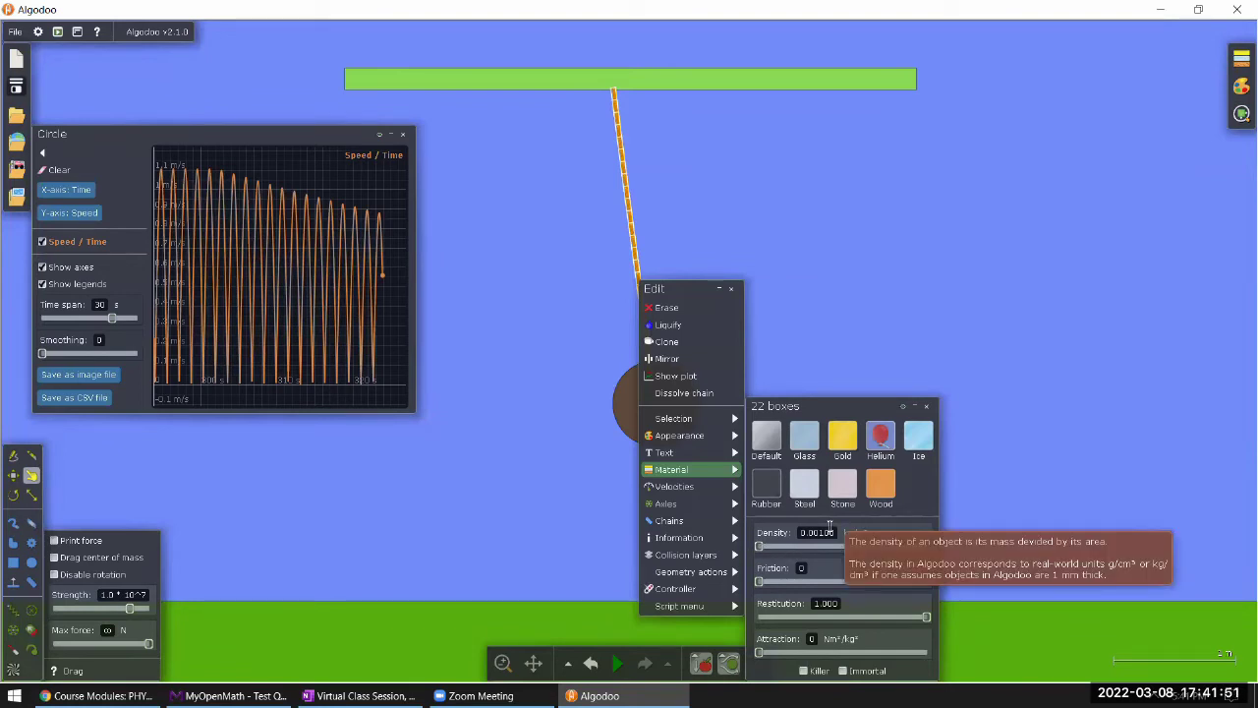
pyautogui.click(826, 286)
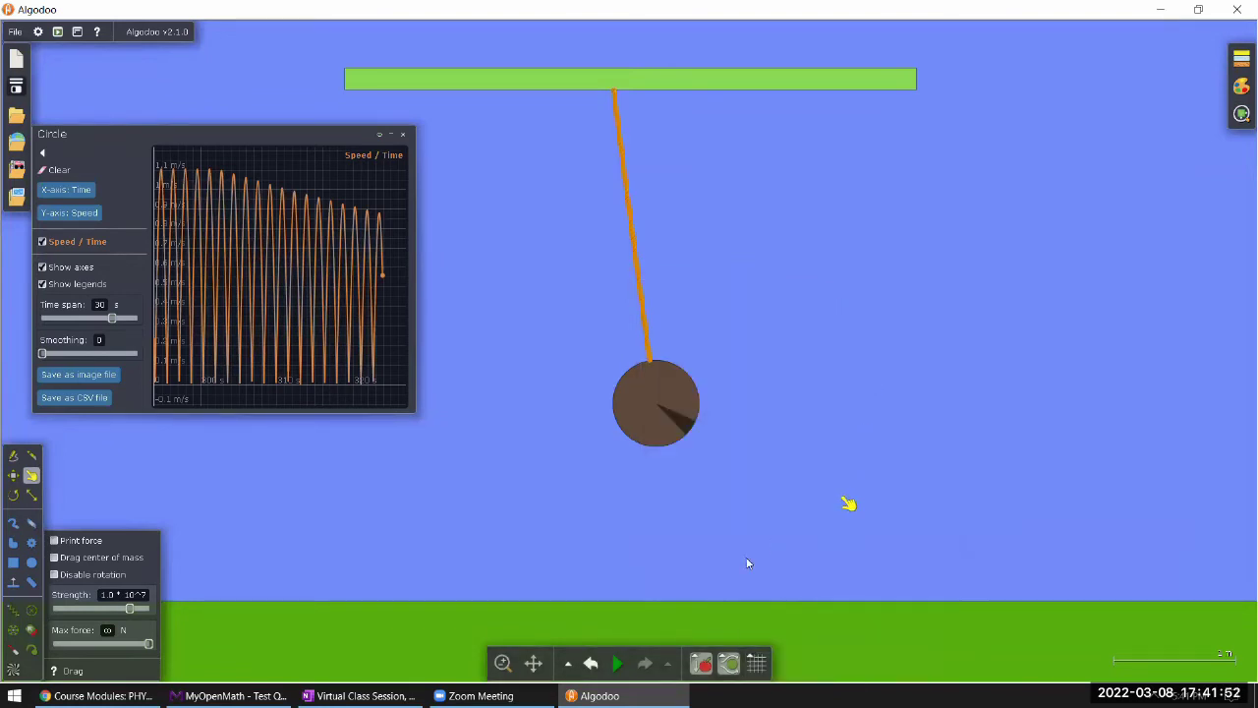
pyautogui.click(618, 666)
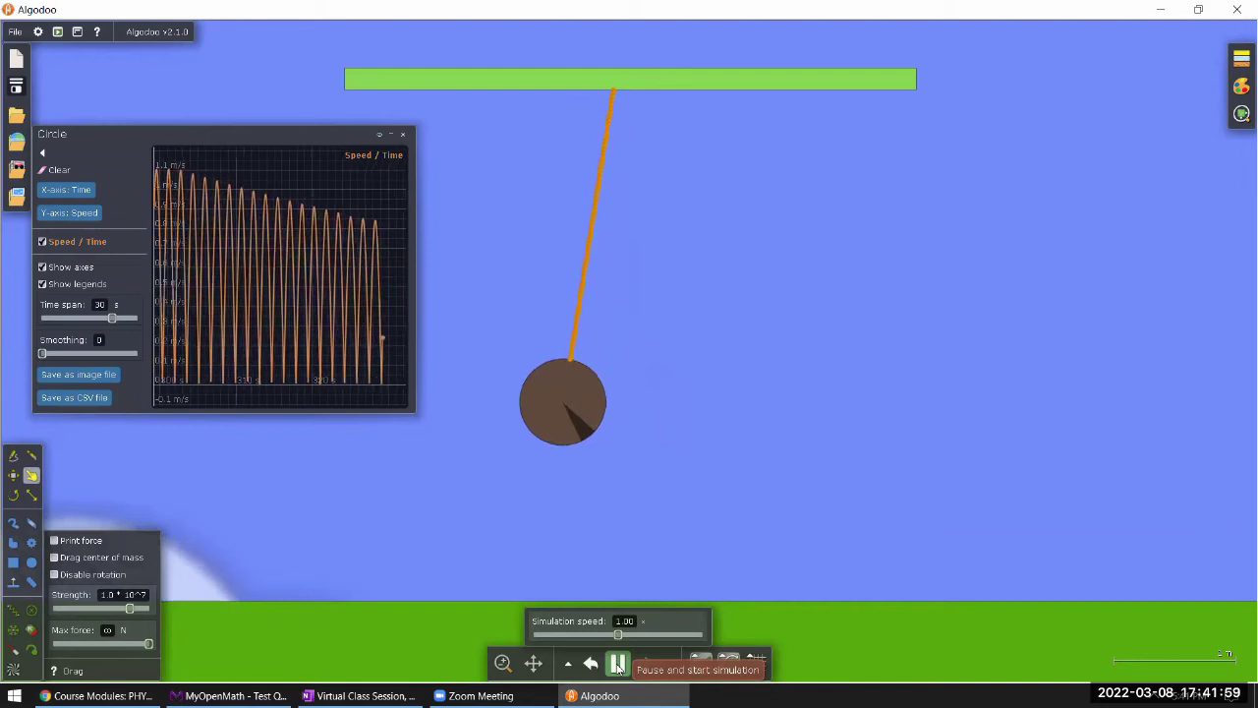
# Step: Pause and resume, then drag the bob hard until the light rope snaps
pyautogui.press('space')
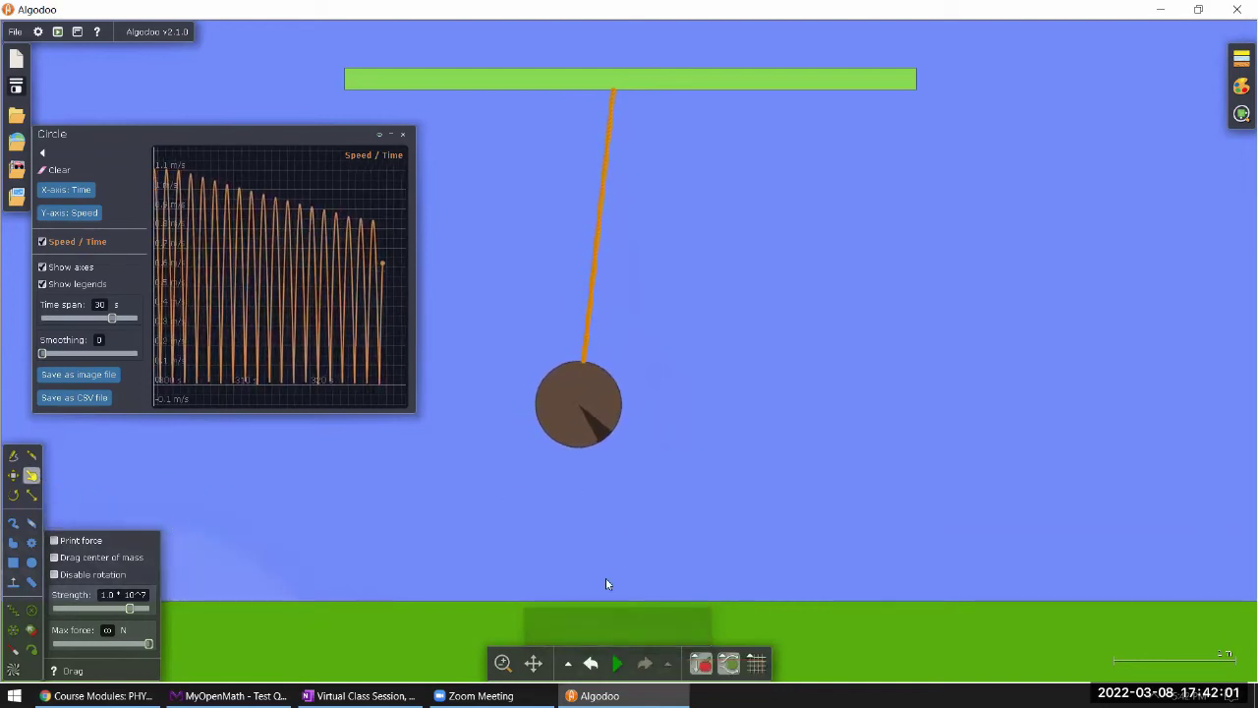
pyautogui.press('space')
pyautogui.moveTo(655, 444); pyautogui.dragTo(586, 383)
pyautogui.moveTo(584, 498); pyautogui.dragTo(854, 493)
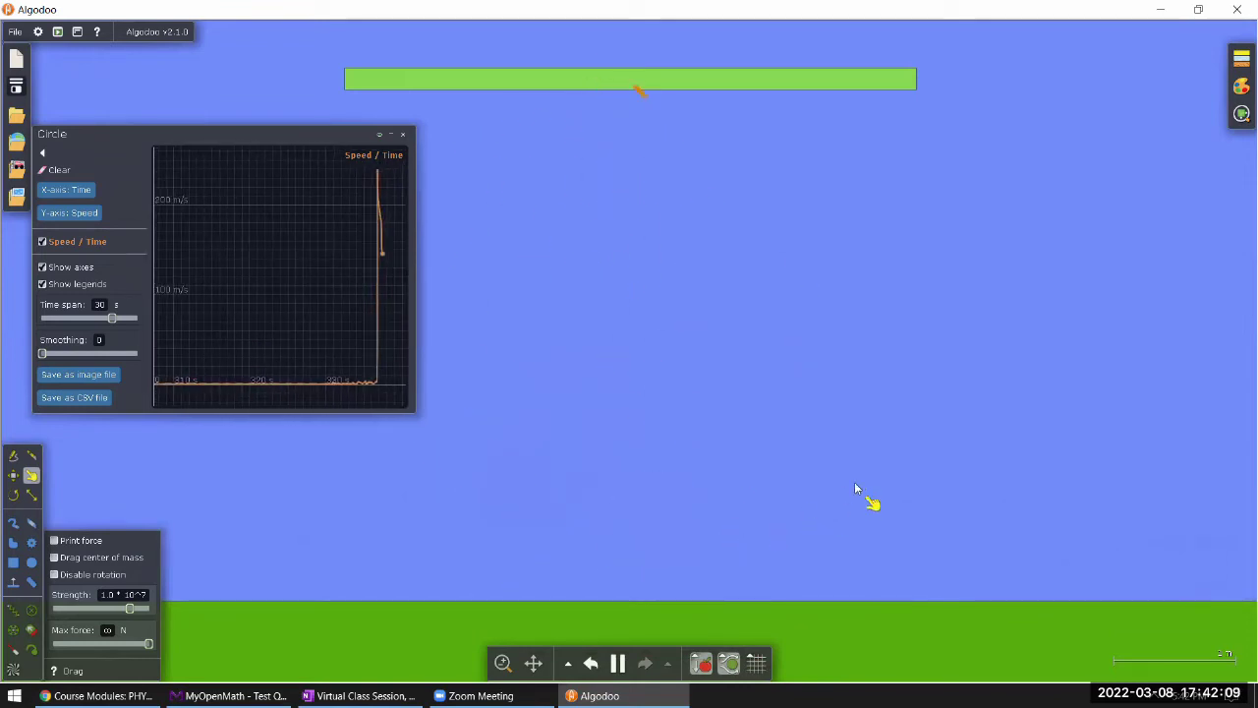
# Step: Pause, undo five times and redo once to restore the intact pendulum
pyautogui.click(618, 664)
pyautogui.click(591, 664)
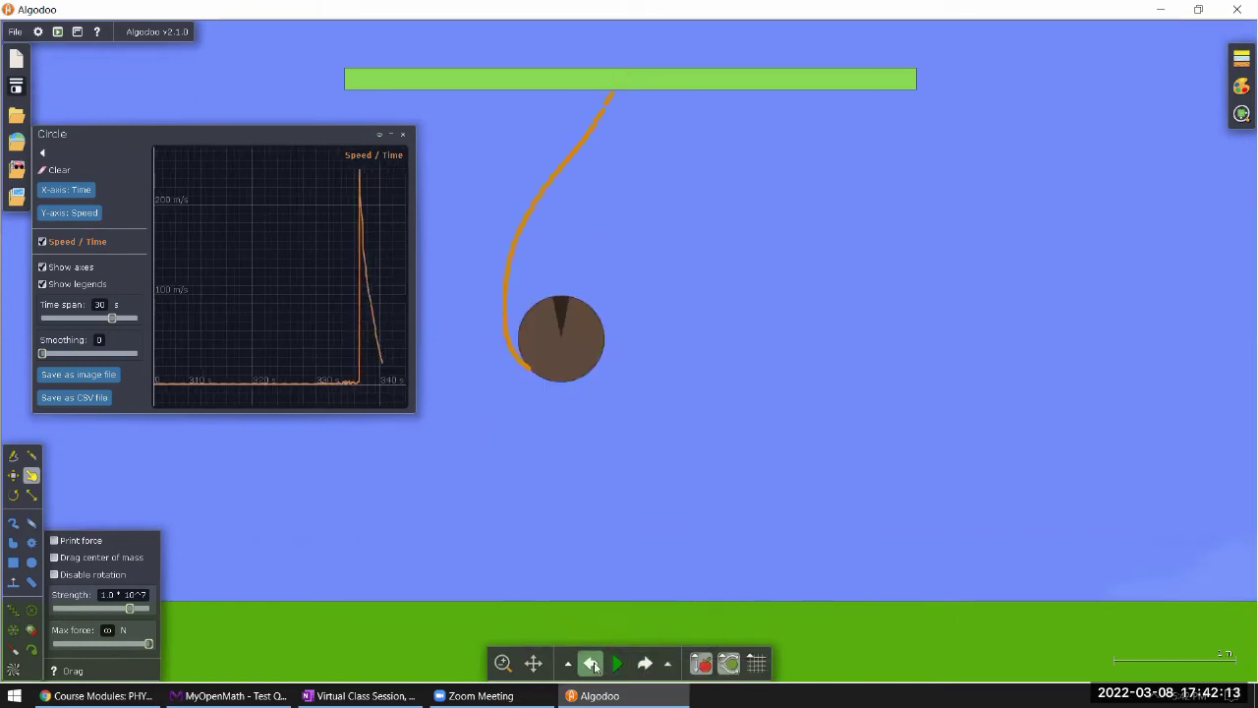
pyautogui.click(591, 664)
pyautogui.click(590, 664)
pyautogui.click(591, 664)
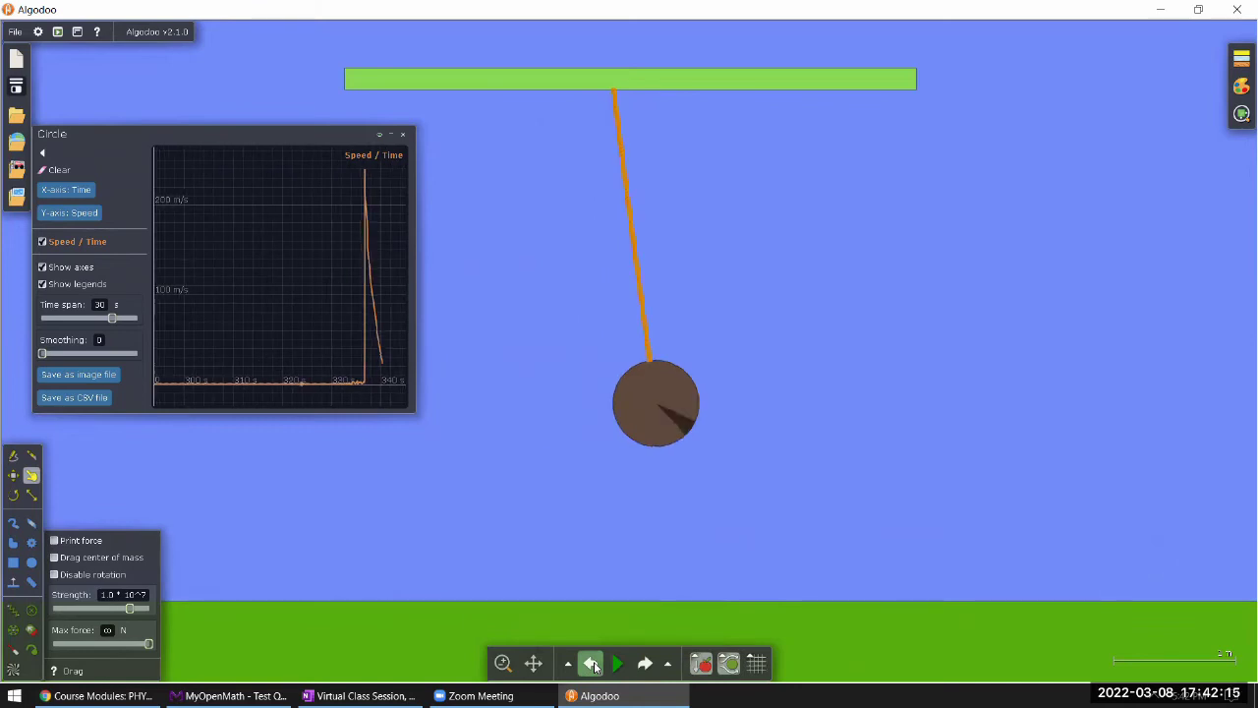
pyautogui.click(591, 664)
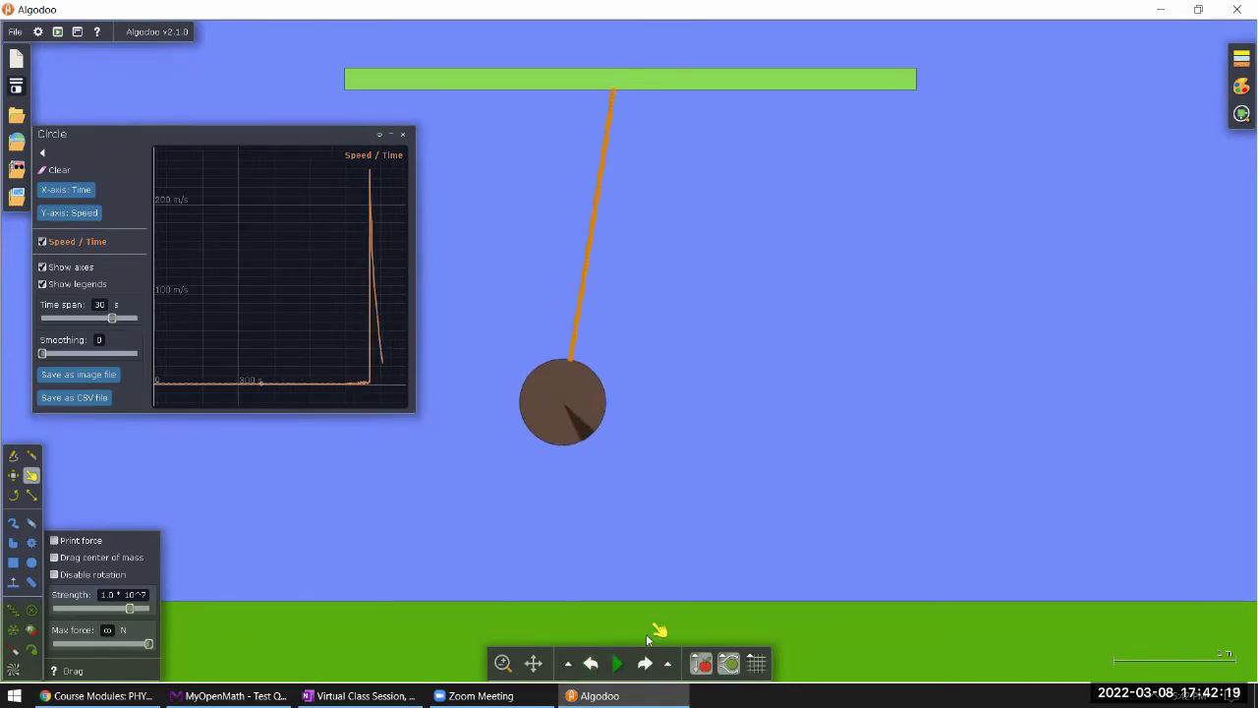
pyautogui.click(644, 664)
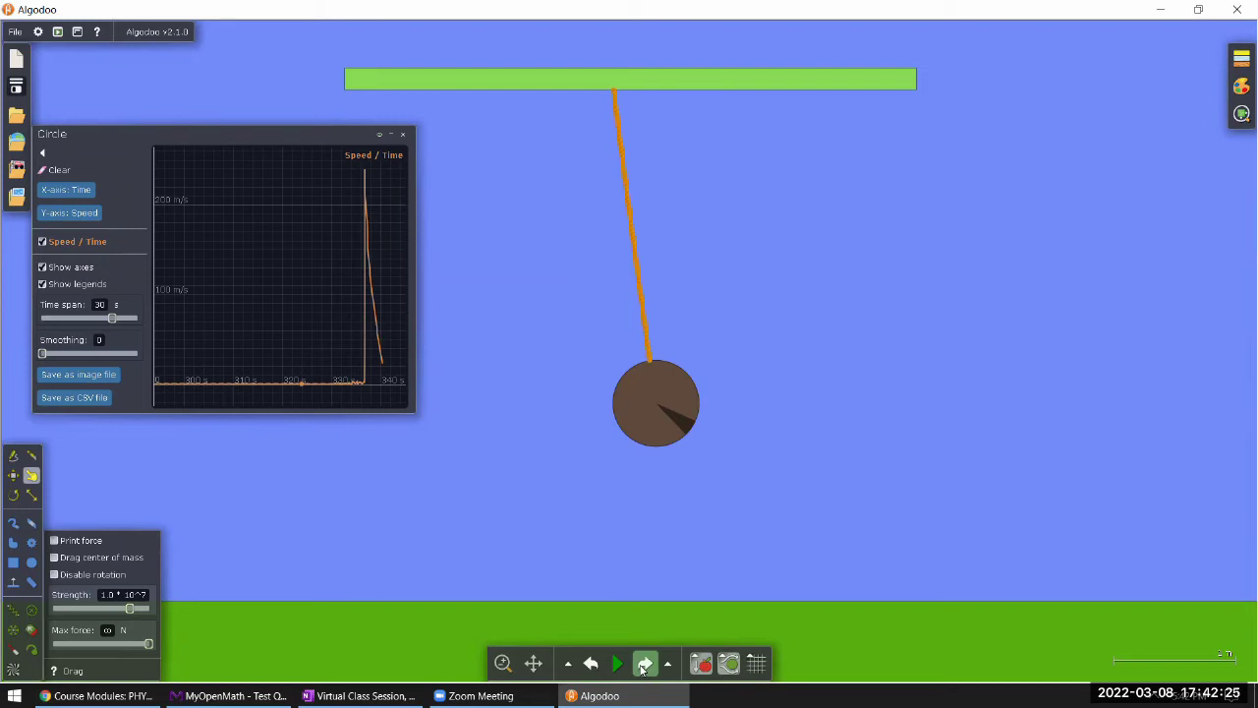
# Step: Run the simulation again and pull the bob up and to the left
pyautogui.click(617, 664)
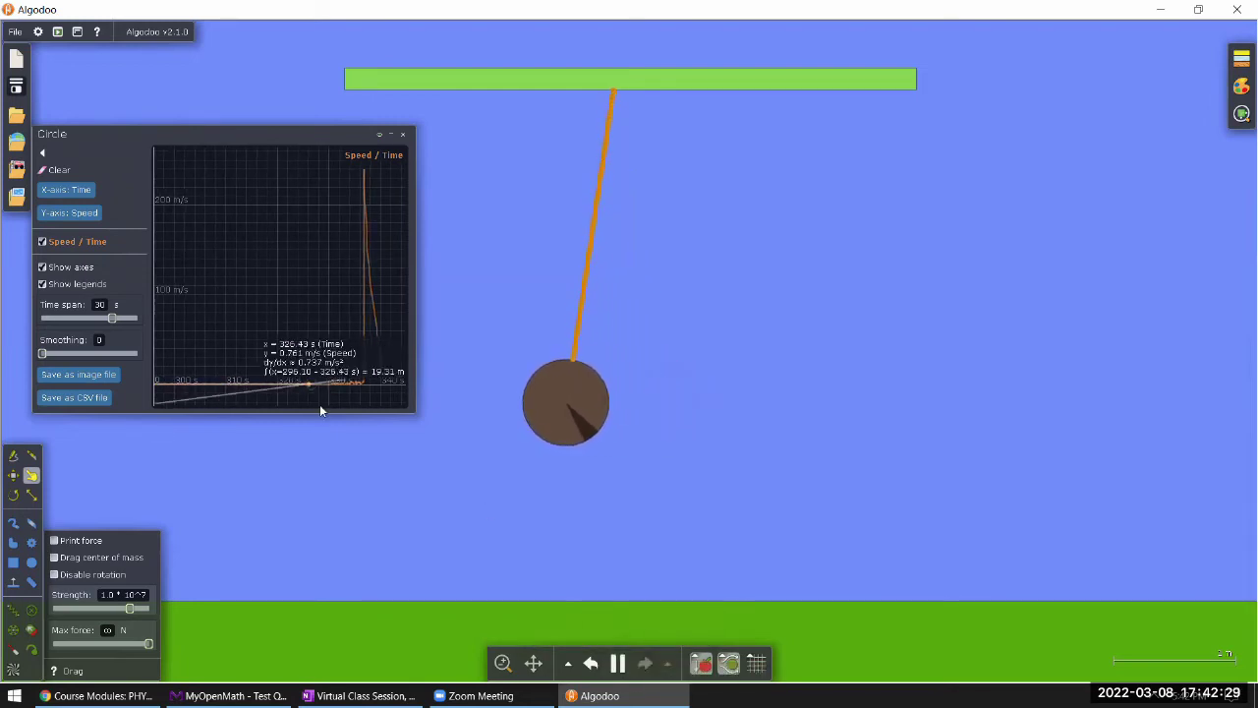
pyautogui.click(616, 664)
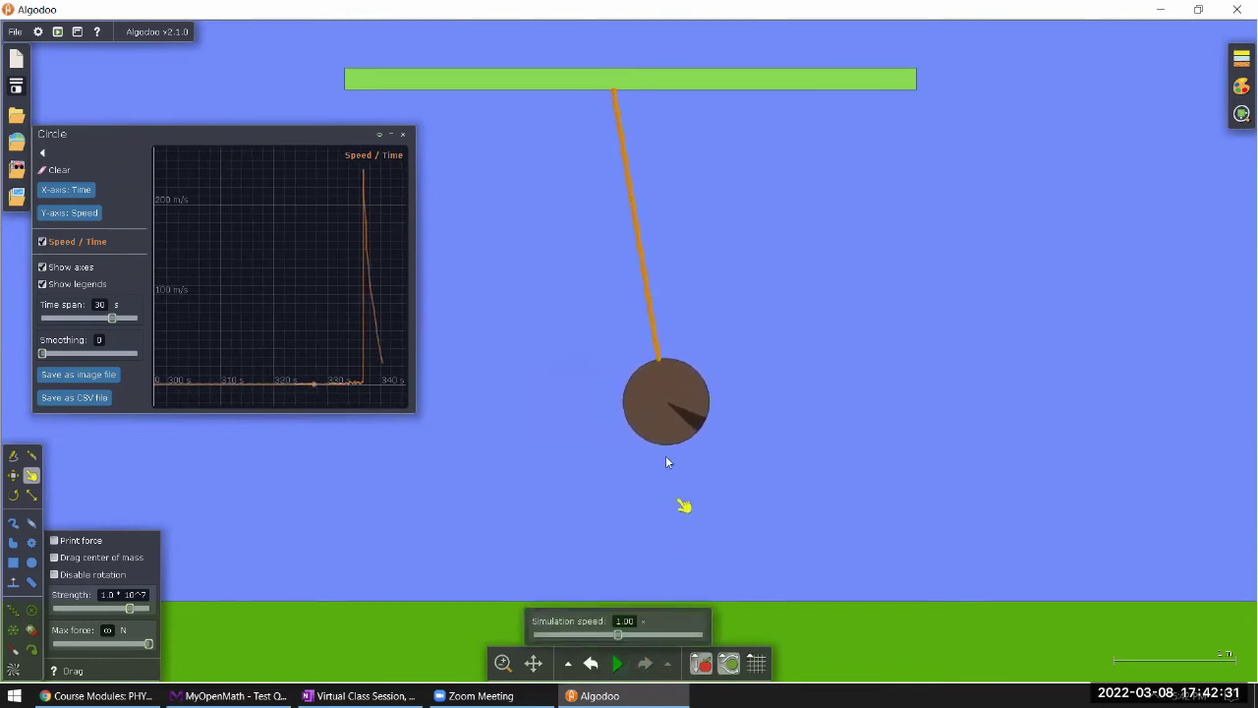
pyautogui.click(617, 665)
pyautogui.moveTo(630, 433); pyautogui.dragTo(593, 566)
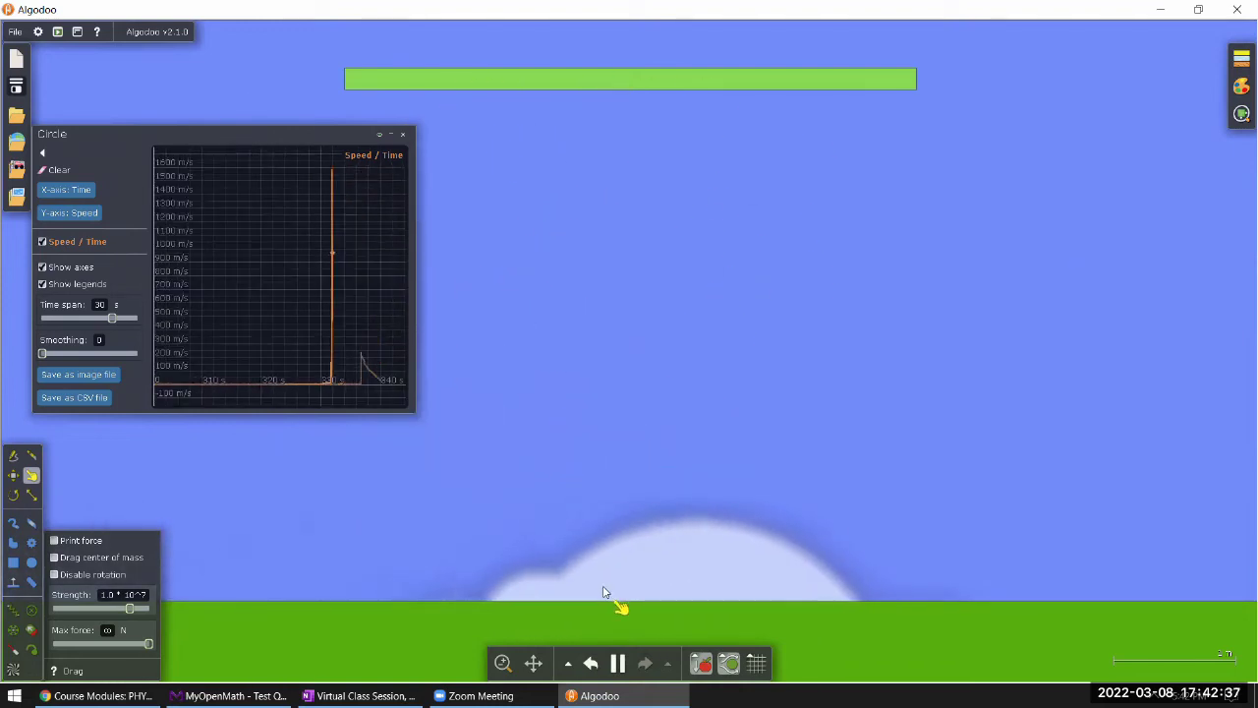
# Step: Pause and undo twice so the bob hangs straight from the rope
pyautogui.click(616, 665)
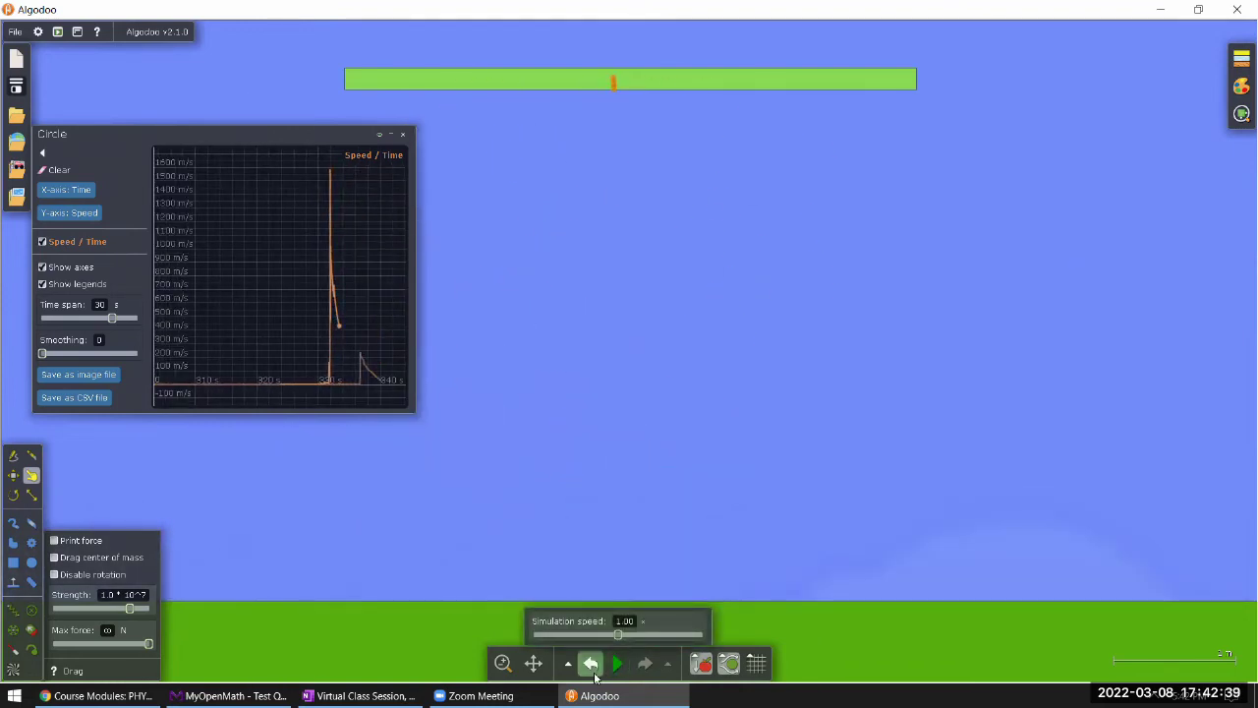
pyautogui.click(591, 664)
pyautogui.click(592, 671)
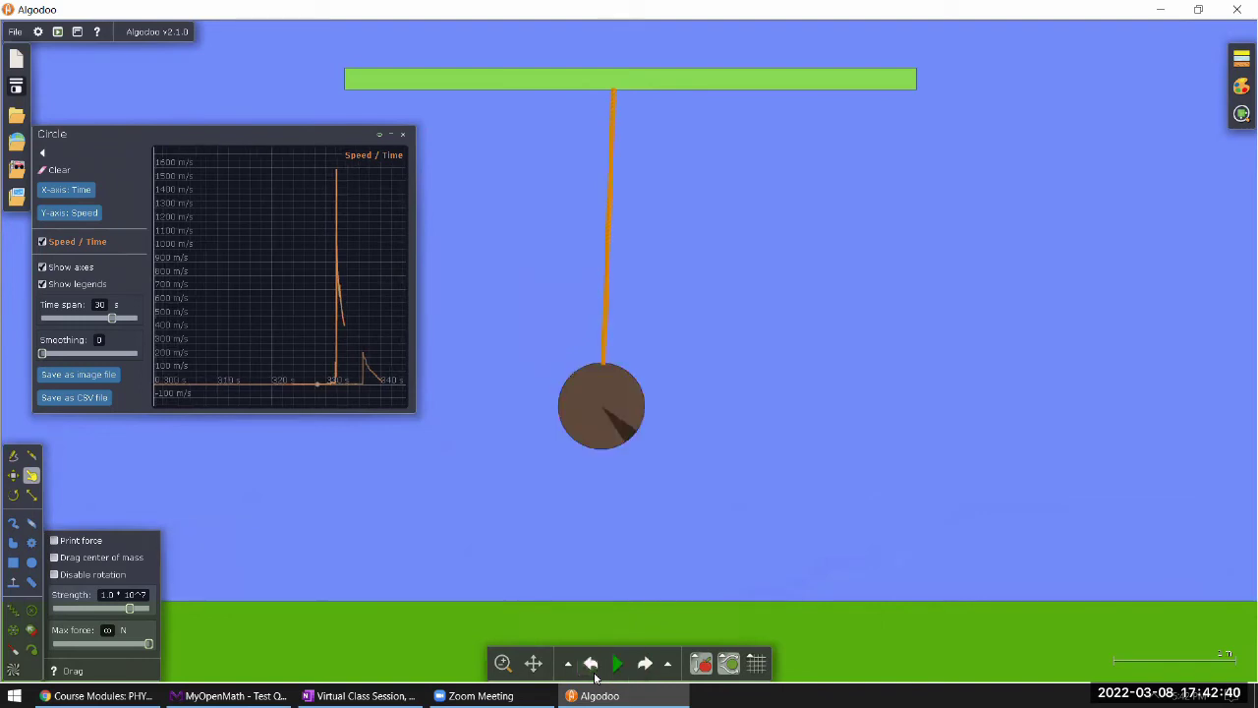
# Step: Raise the rope's density to 0.0110 kg/m³ and start the simulation again
pyautogui.rightClick(607, 300)
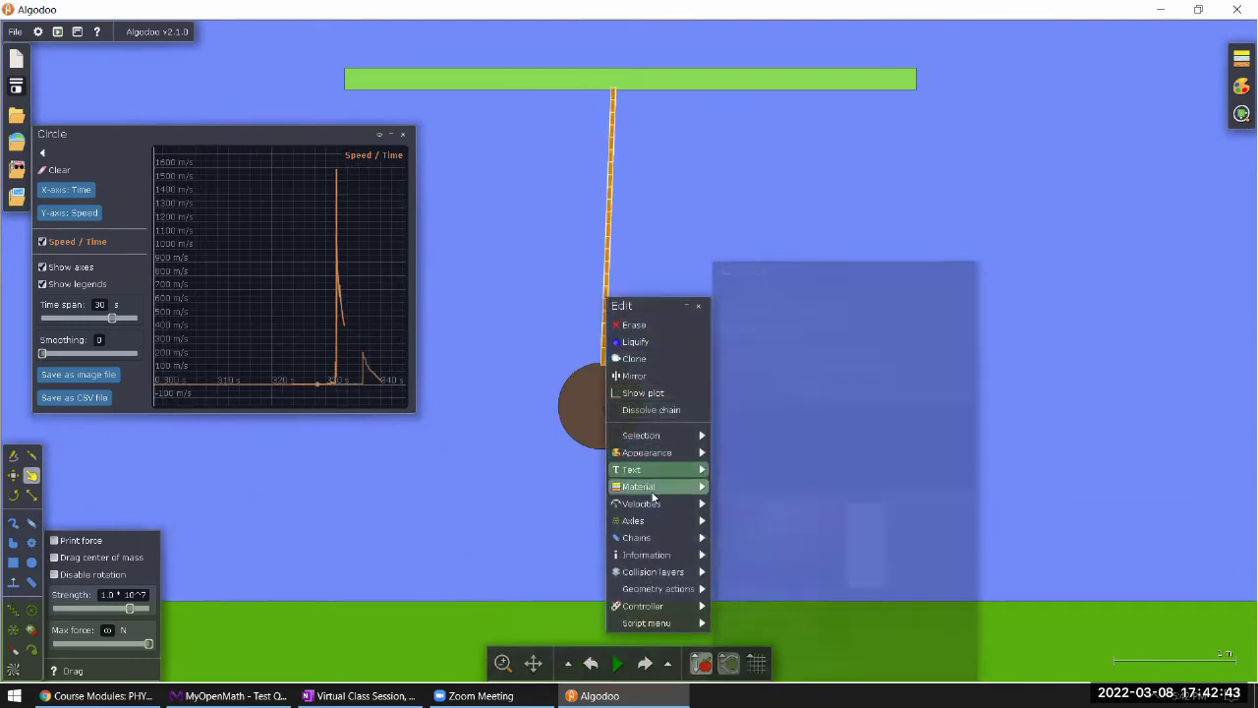
pyautogui.moveTo(657, 497)
pyautogui.moveTo(724, 545); pyautogui.dragTo(752, 545)
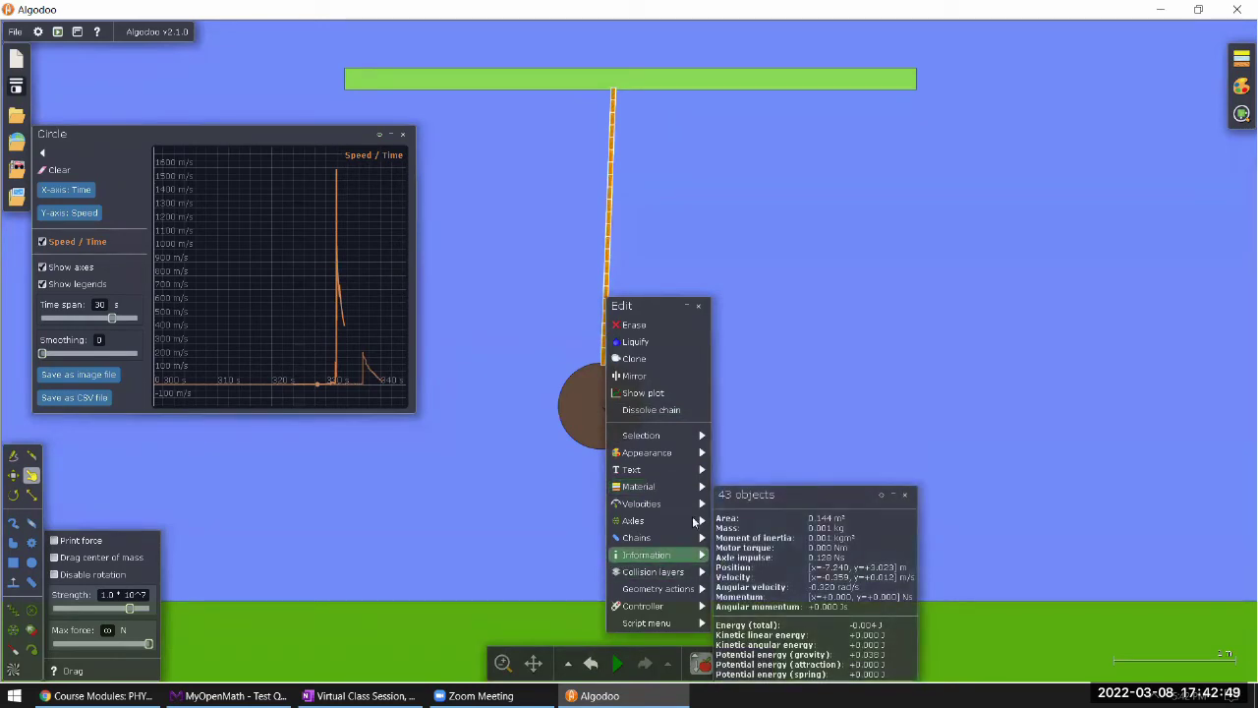
pyautogui.moveTo(673, 486)
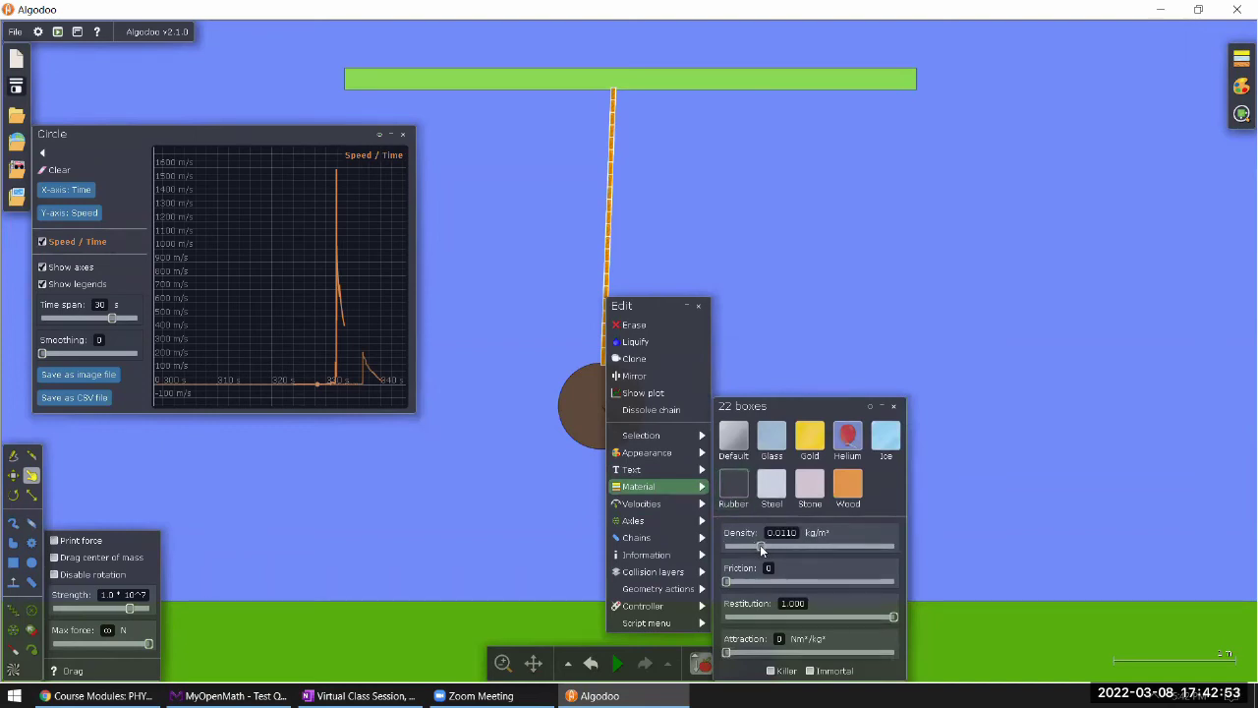
pyautogui.click(599, 623)
pyautogui.click(616, 663)
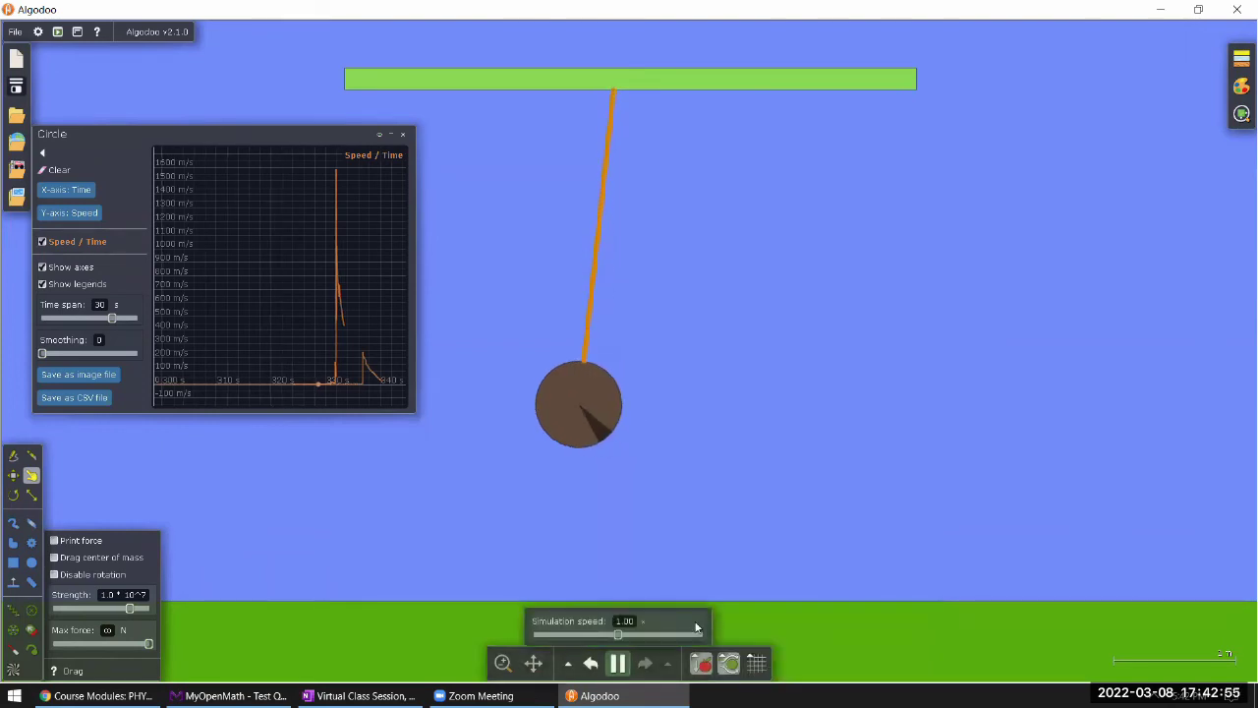
# Step: Pull the bob up-right, then far right and release, then pause the pendulum
pyautogui.moveTo(623, 427); pyautogui.dragTo(702, 344)
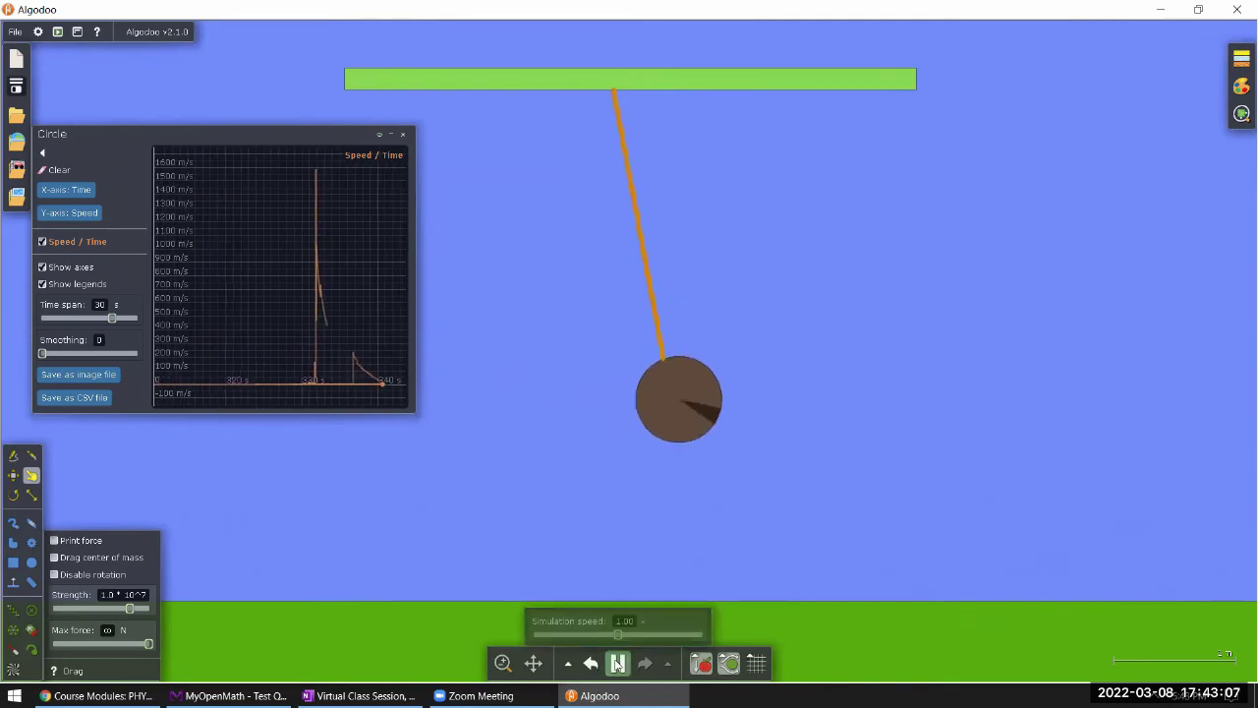
pyautogui.moveTo(547, 394); pyautogui.dragTo(890, 393)
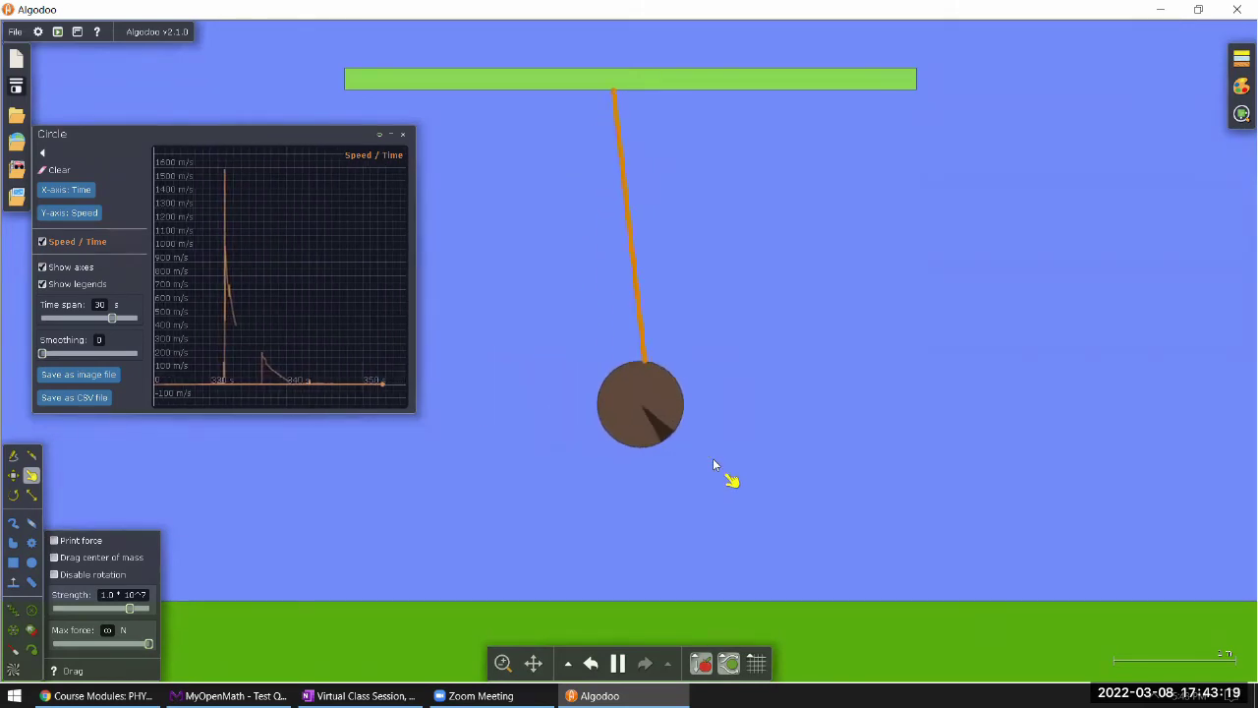
pyautogui.moveTo(621, 667)
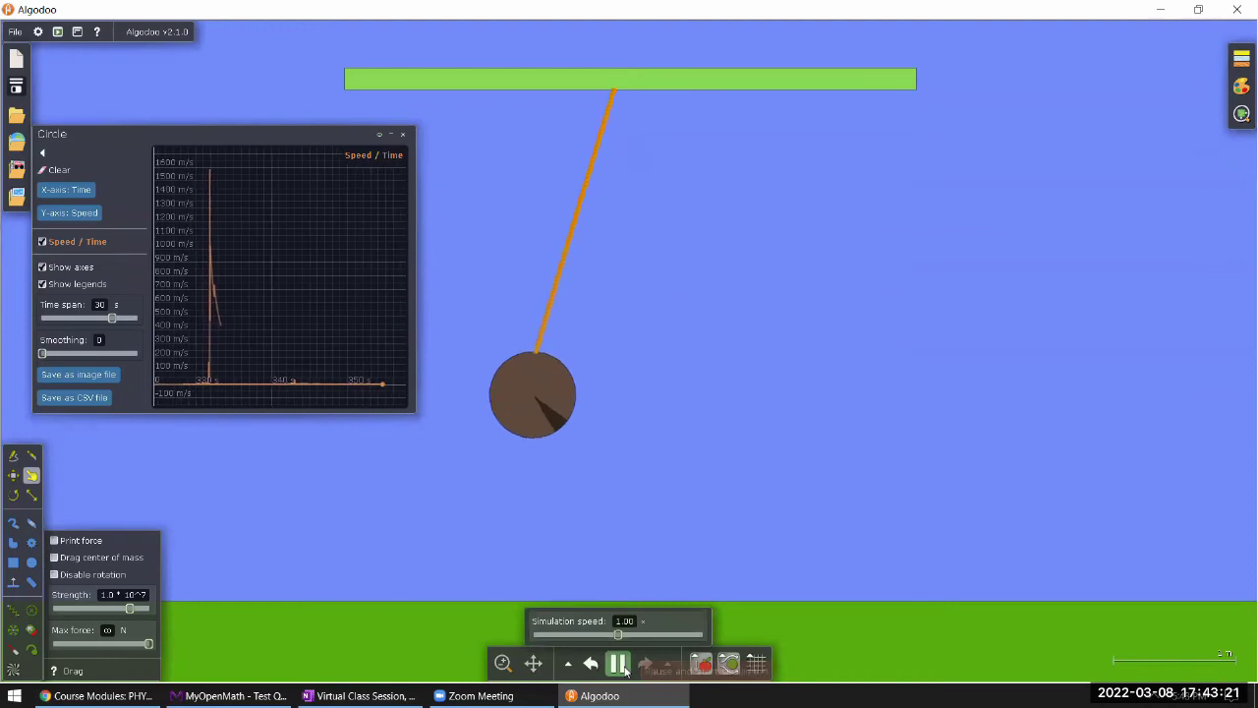
pyautogui.click(621, 665)
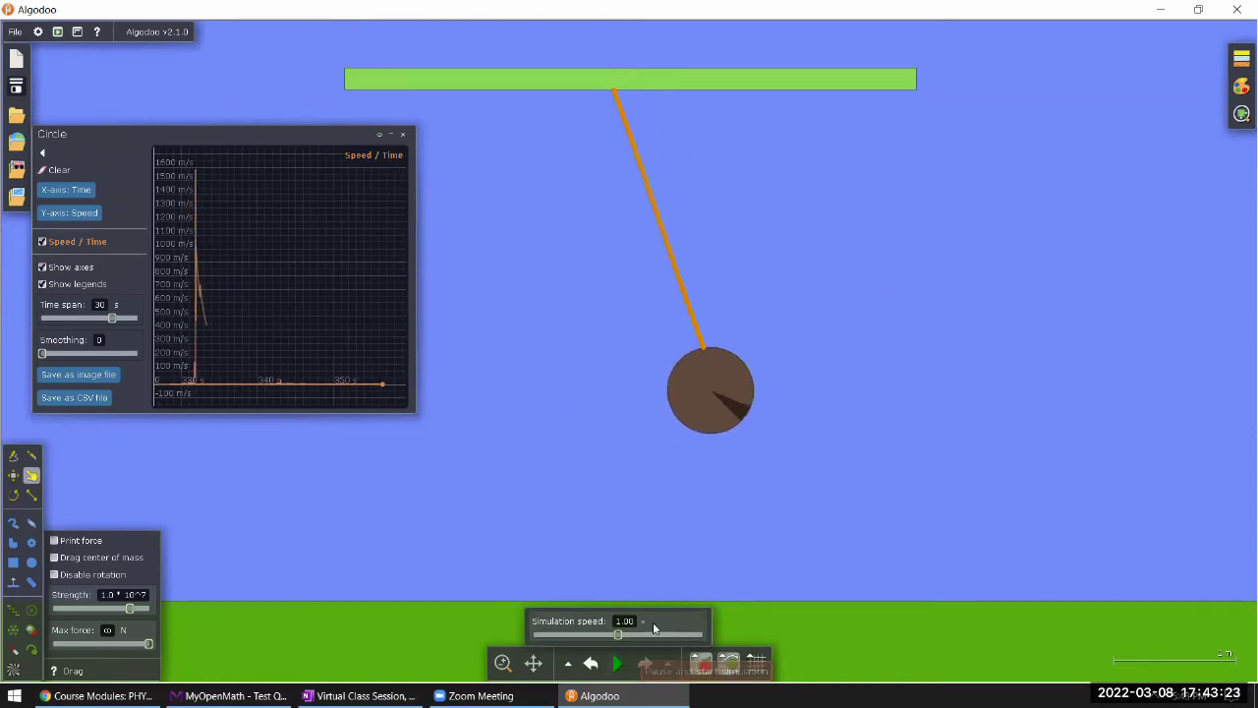
# Step: Raise the chain's density from 0.0110 back to 1.00 kg/m³
pyautogui.rightClick(669, 254)
pyautogui.moveTo(728, 434)
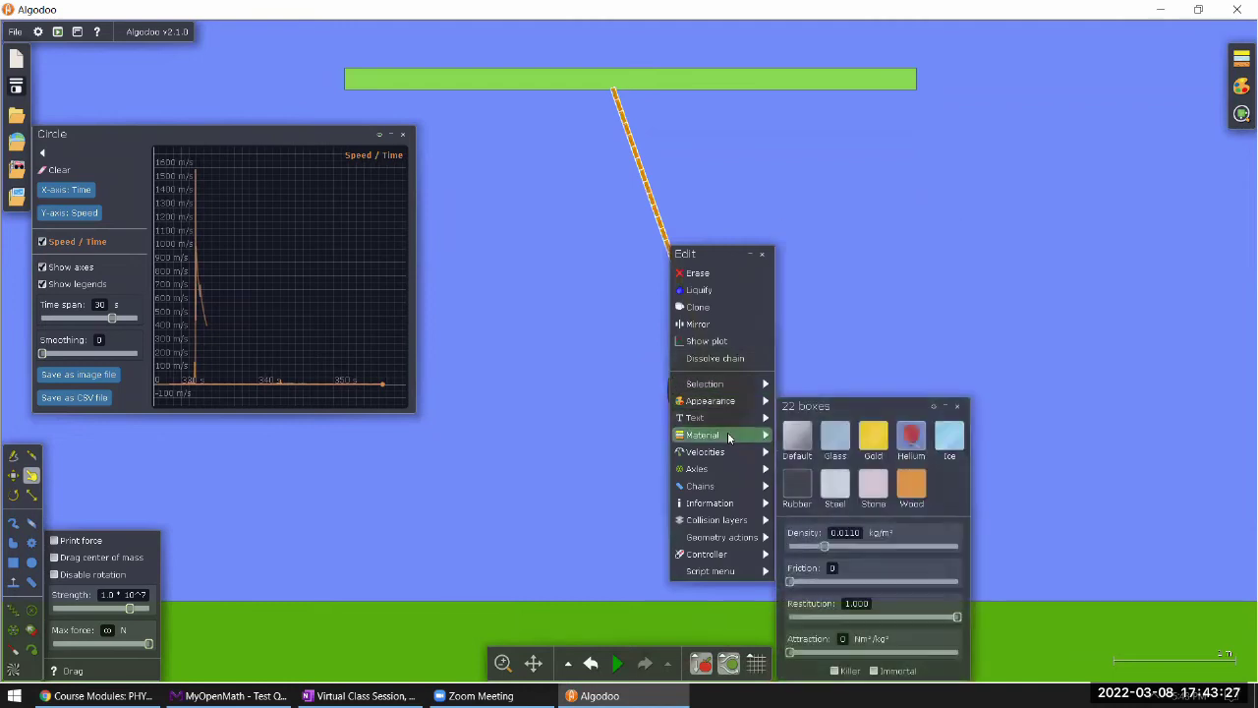
pyautogui.moveTo(827, 538)
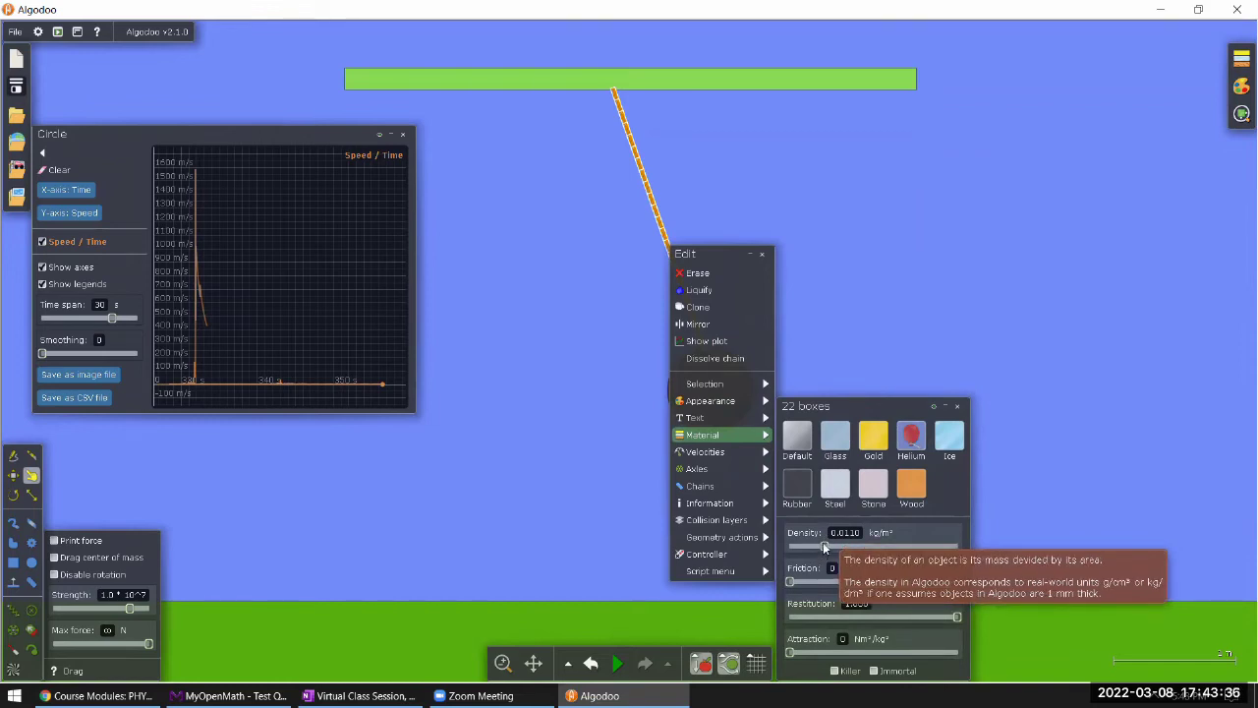
pyautogui.moveTo(830, 542); pyautogui.dragTo(843, 547)
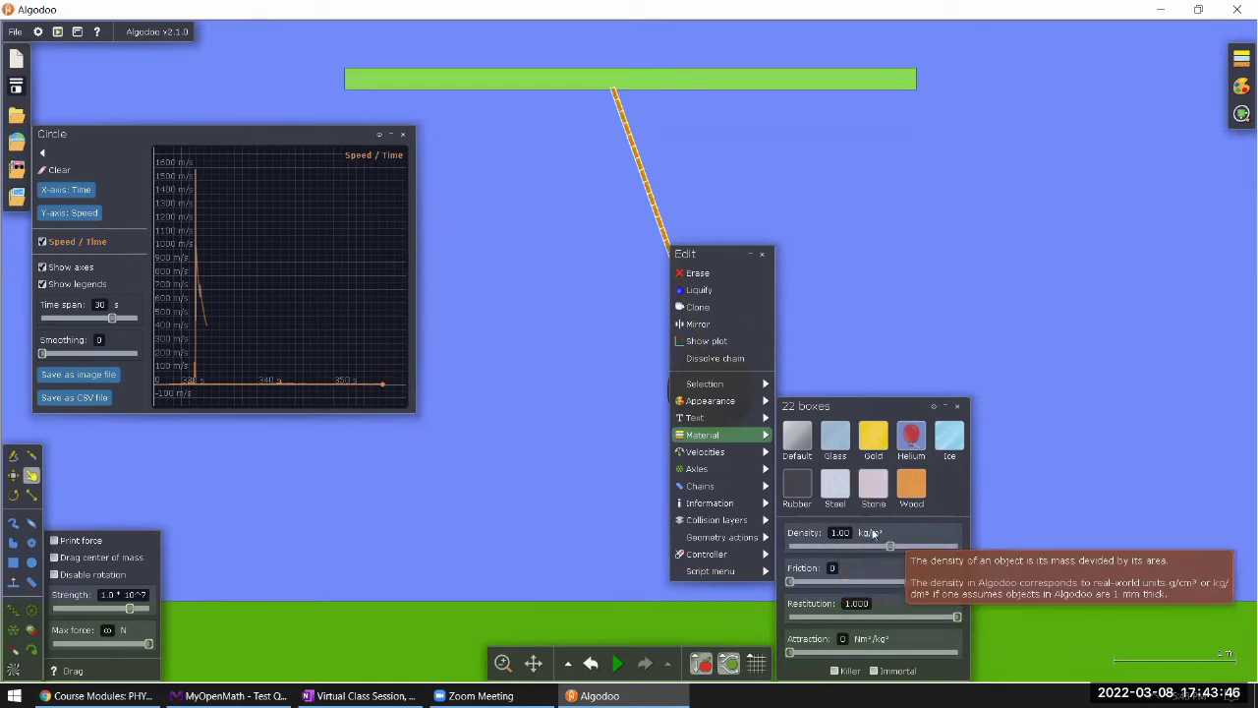
# Step: Set the pendulum ball's mass to 3.0 kg
pyautogui.click(845, 324)
pyautogui.rightClick(712, 375)
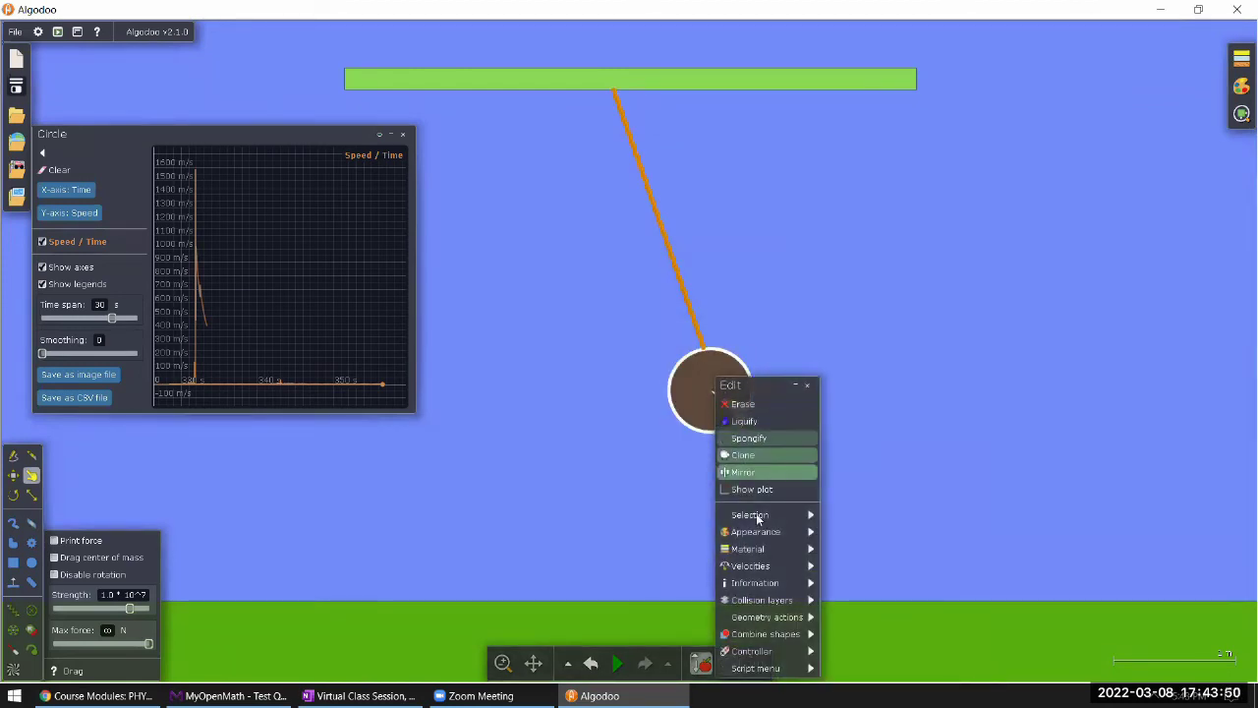
pyautogui.moveTo(768, 551)
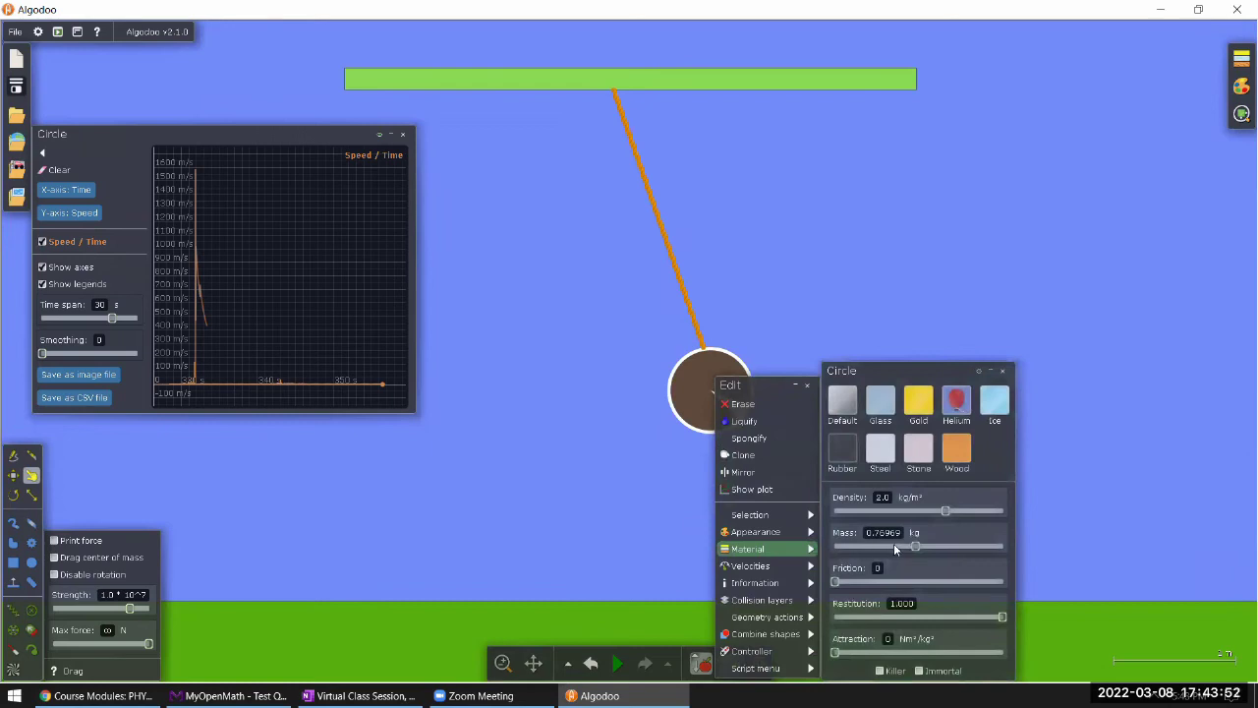
pyautogui.moveTo(917, 546); pyautogui.dragTo(932, 548)
# Step: Close the ball's settings, start the simulation and grab the swinging ball
pyautogui.click(799, 245)
pyautogui.click(629, 665)
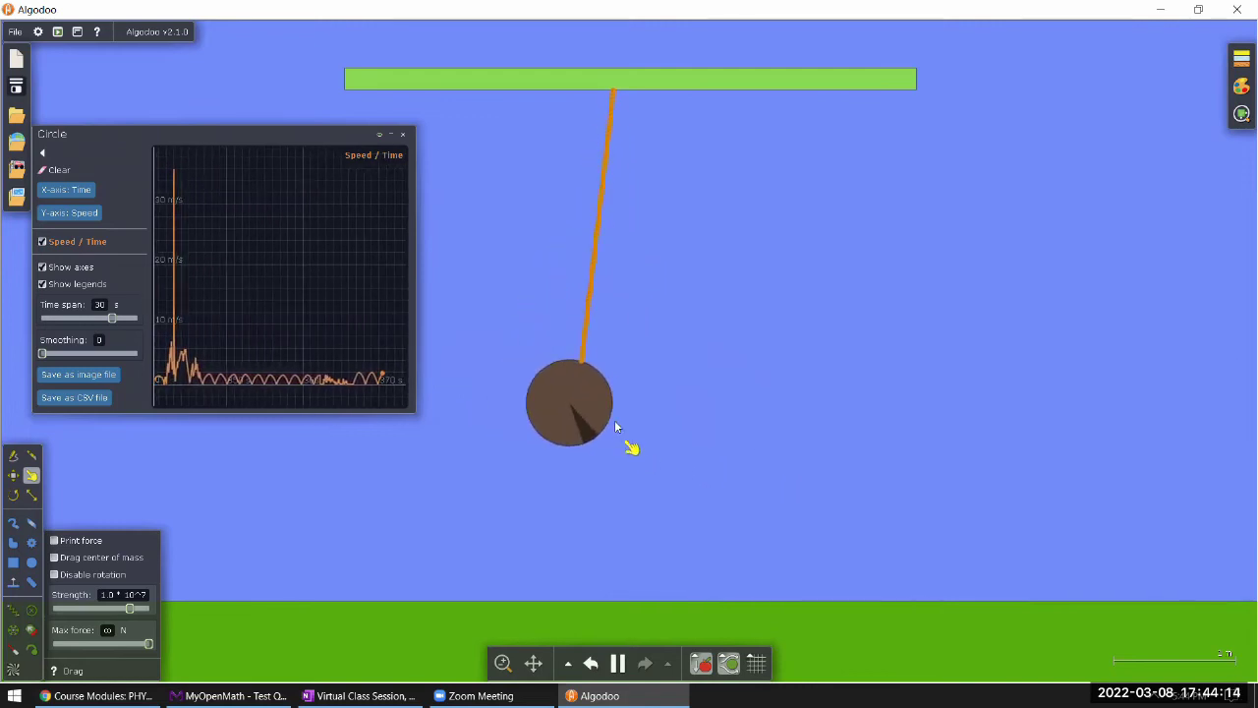
pyautogui.moveTo(615, 419); pyautogui.dragTo(801, 378)
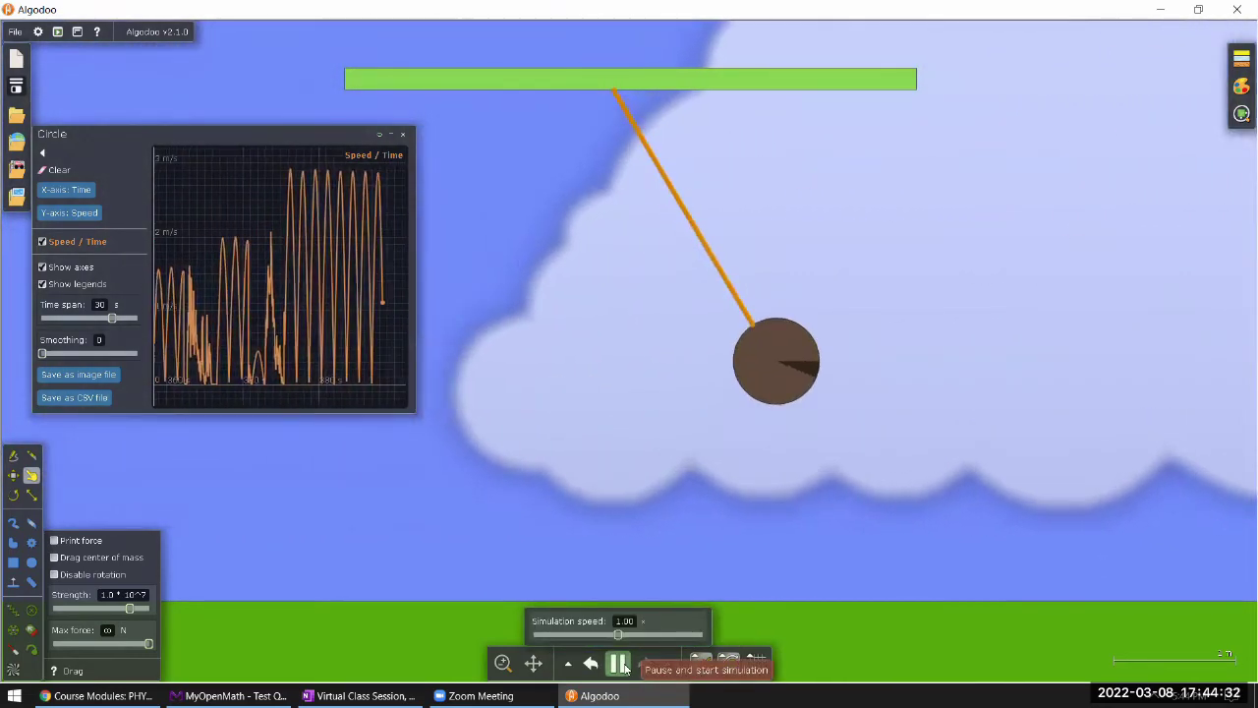
# Step: Pause, make the chain's density lighter than 1.00 kg/m³, and restart the pendulum
pyautogui.click(619, 665)
pyautogui.rightClick(745, 295)
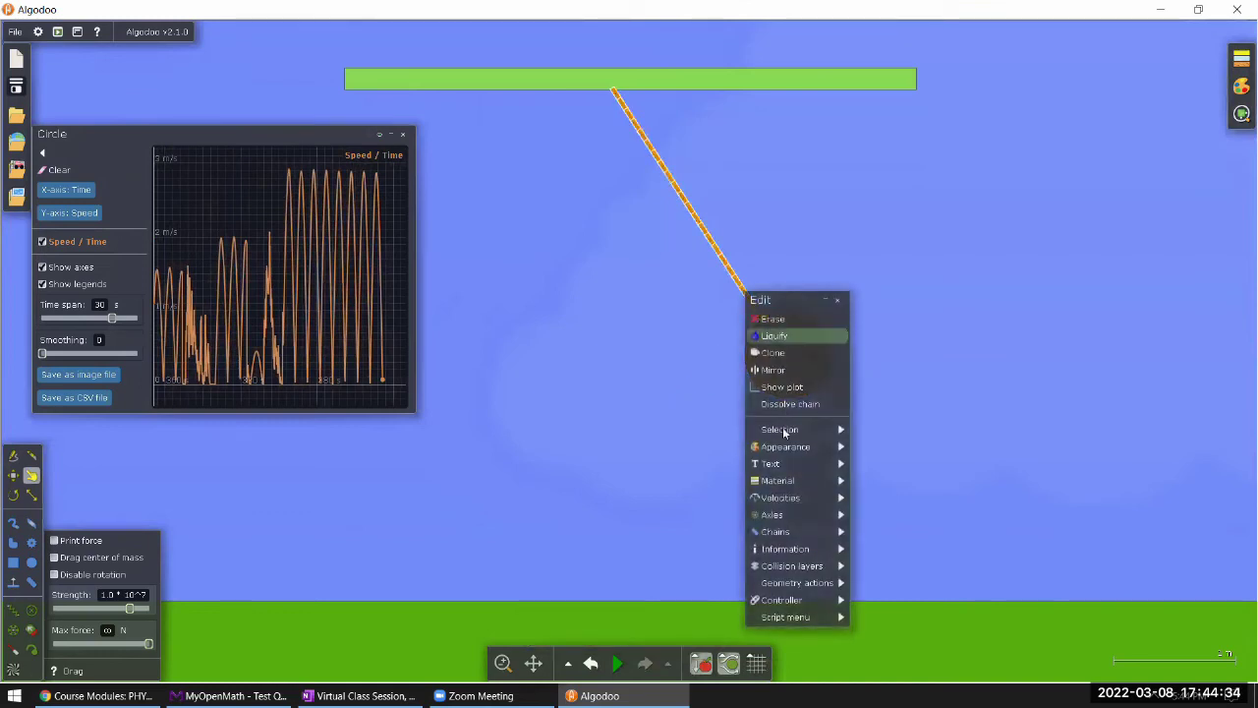
pyautogui.moveTo(792, 481)
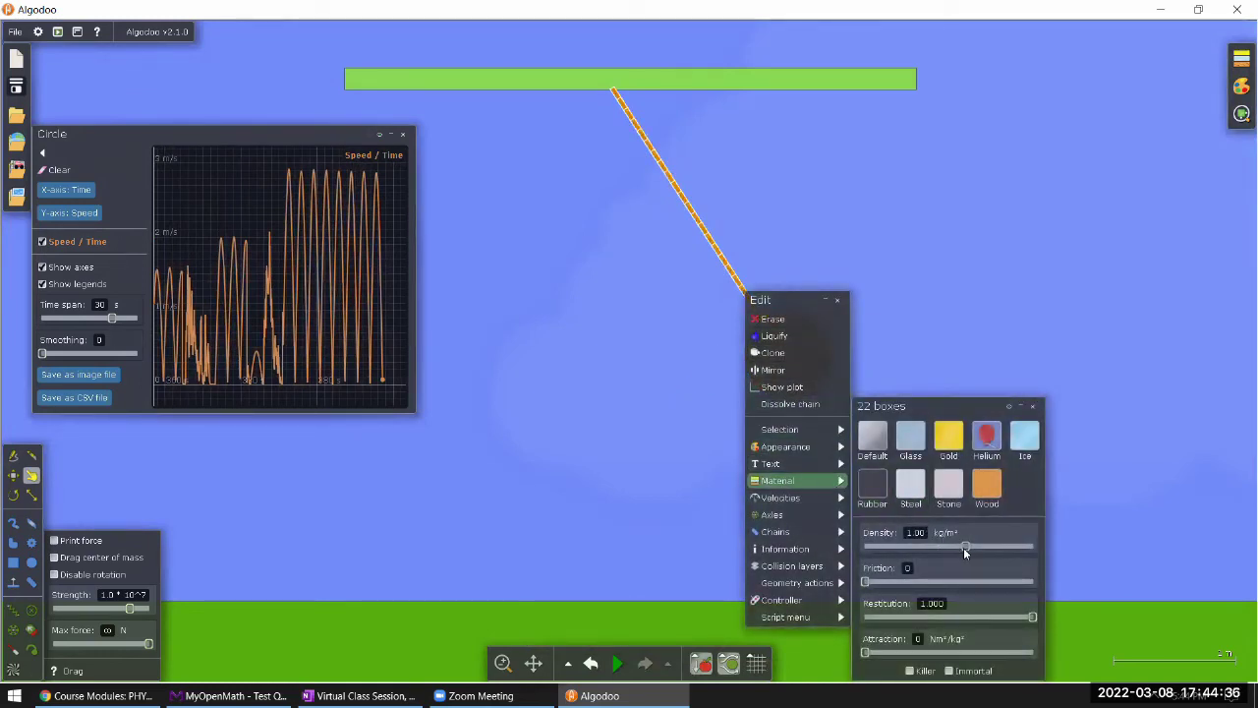
pyautogui.moveTo(963, 551); pyautogui.dragTo(937, 553)
pyautogui.click(708, 551)
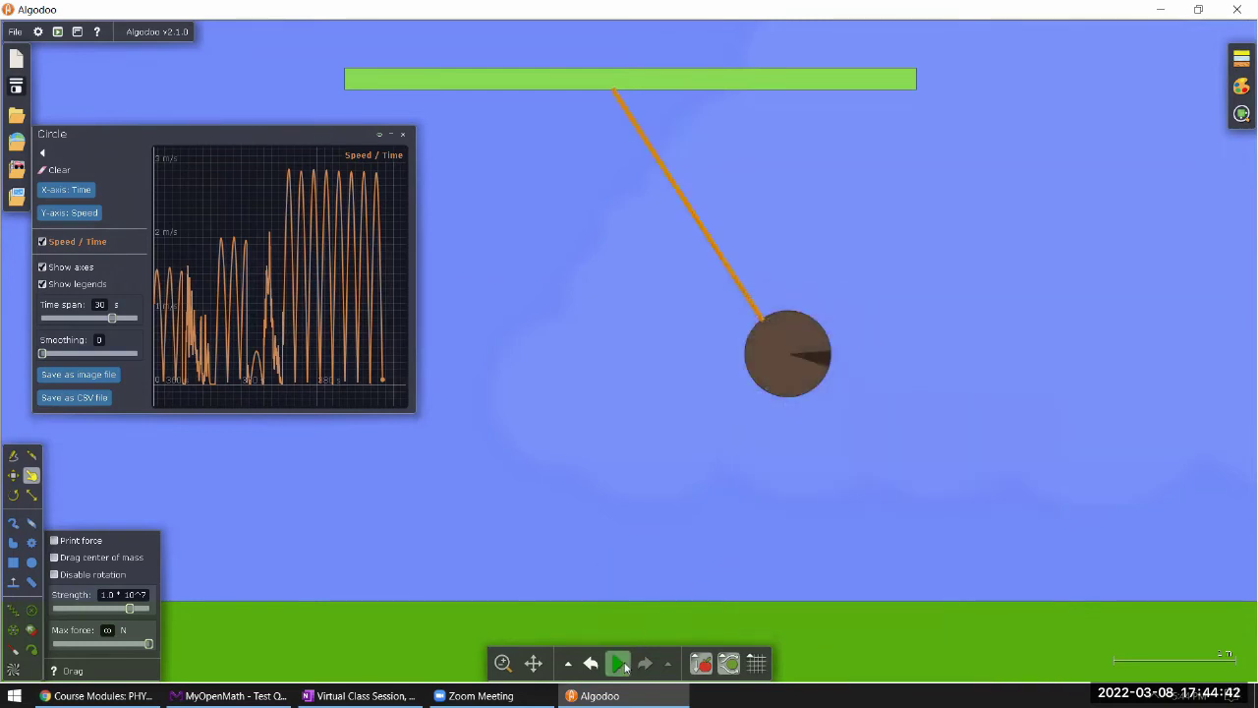
pyautogui.click(619, 664)
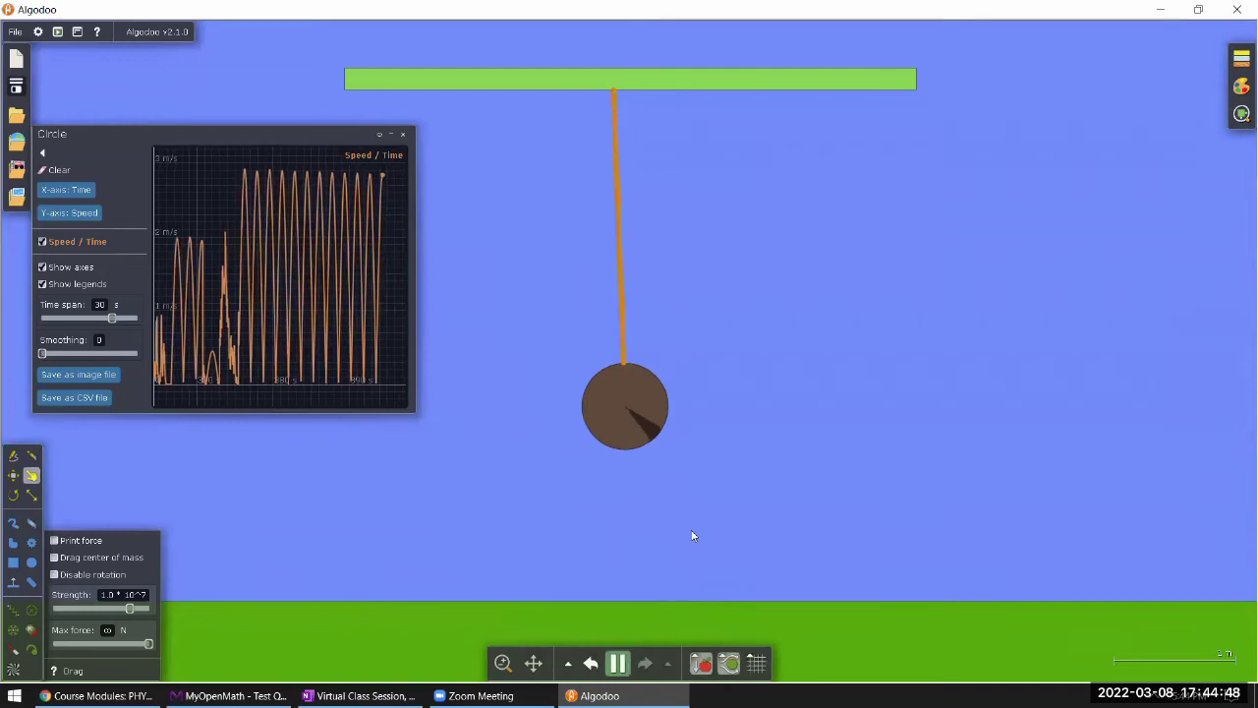
# Step: Pull the ball off to one side, then steady it near vertical
pyautogui.moveTo(733, 403); pyautogui.dragTo(825, 333)
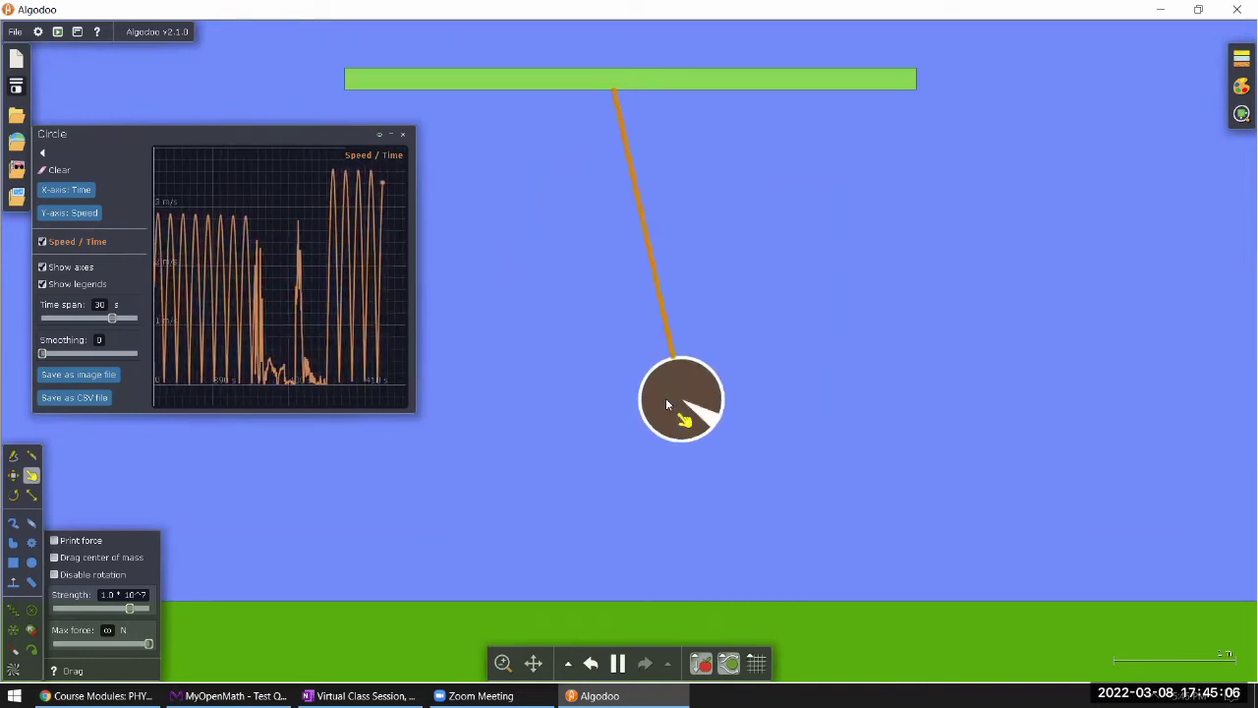
pyautogui.moveTo(678, 398); pyautogui.dragTo(699, 360)
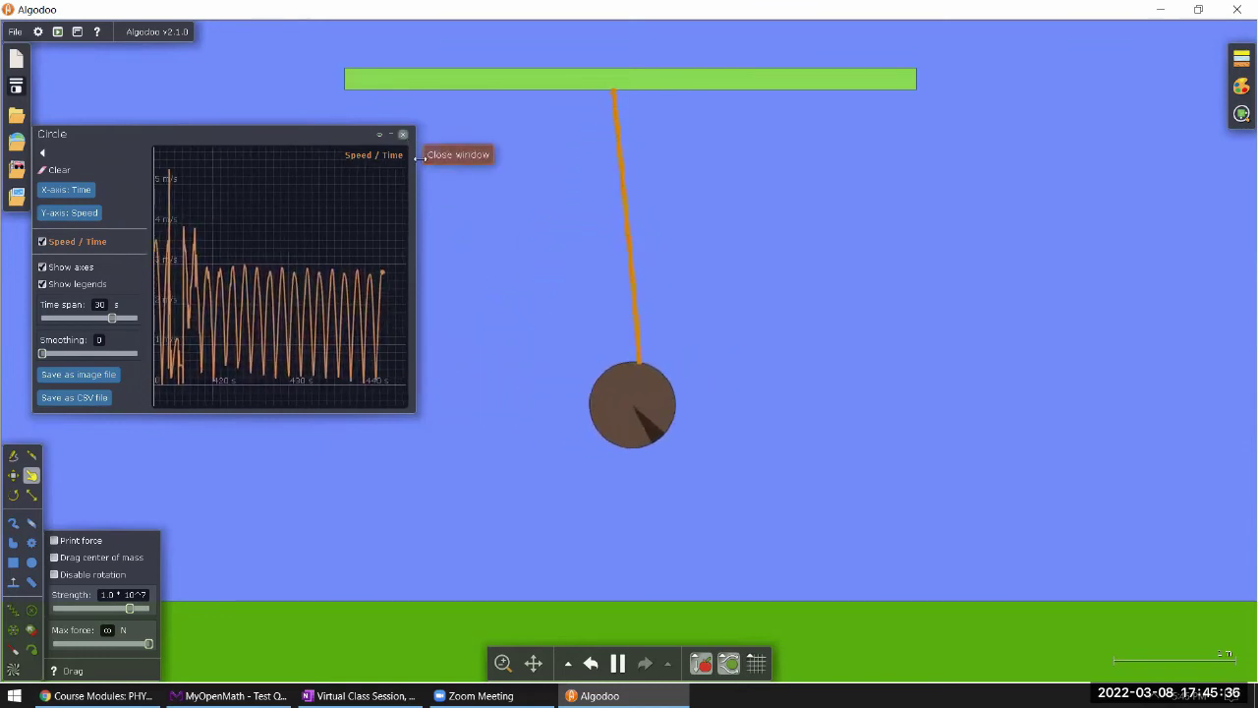
# Step: Pause the simulation and erase the green top bar of the pendulum
pyautogui.click(772, 373)
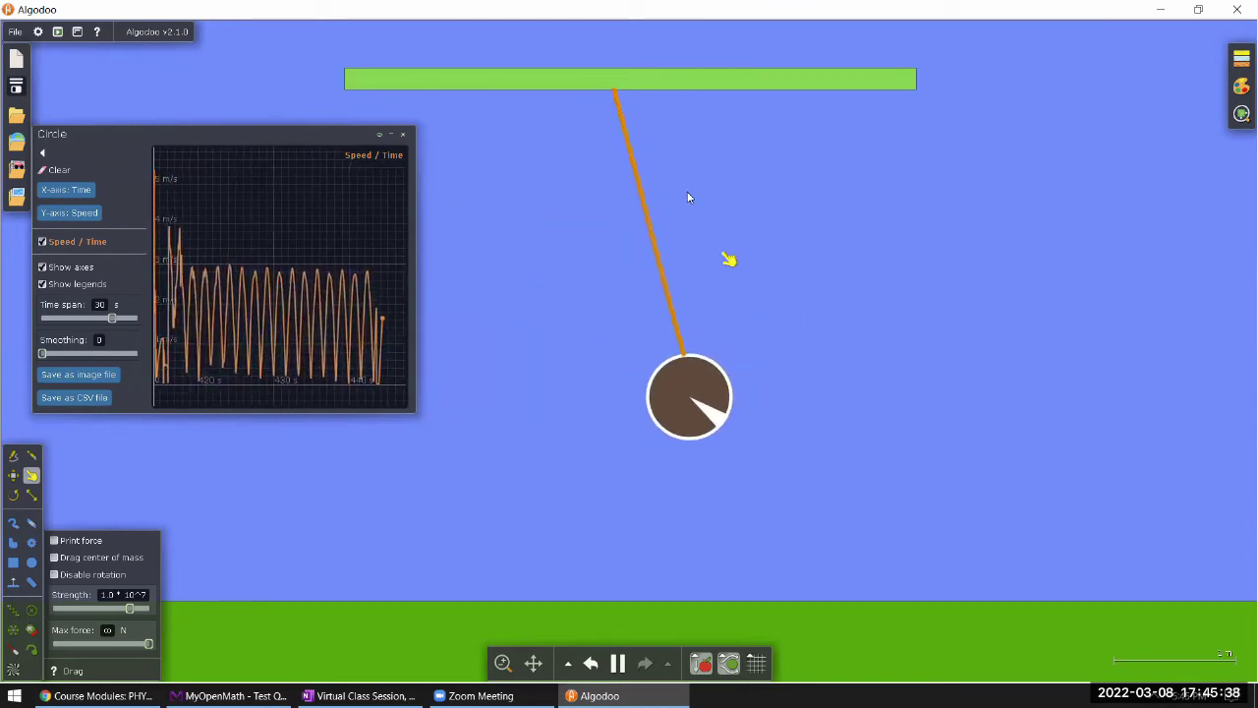
pyautogui.rightClick(645, 84)
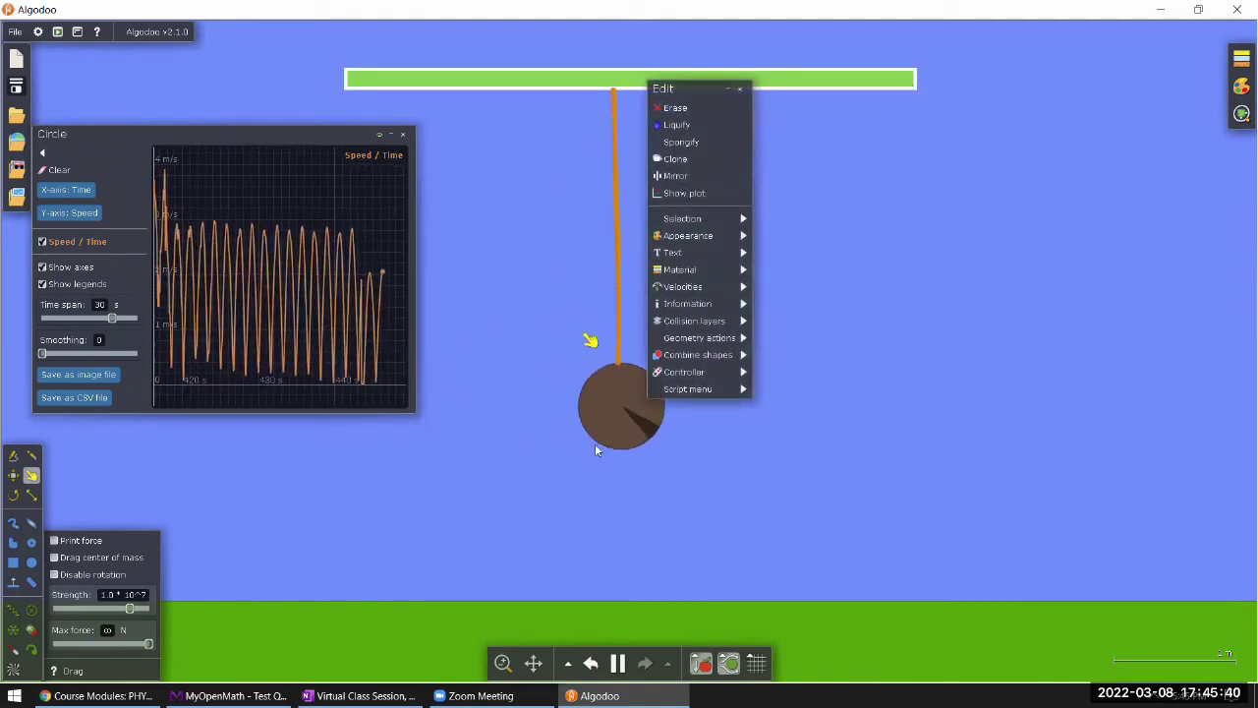
pyautogui.click(618, 663)
pyautogui.click(570, 120)
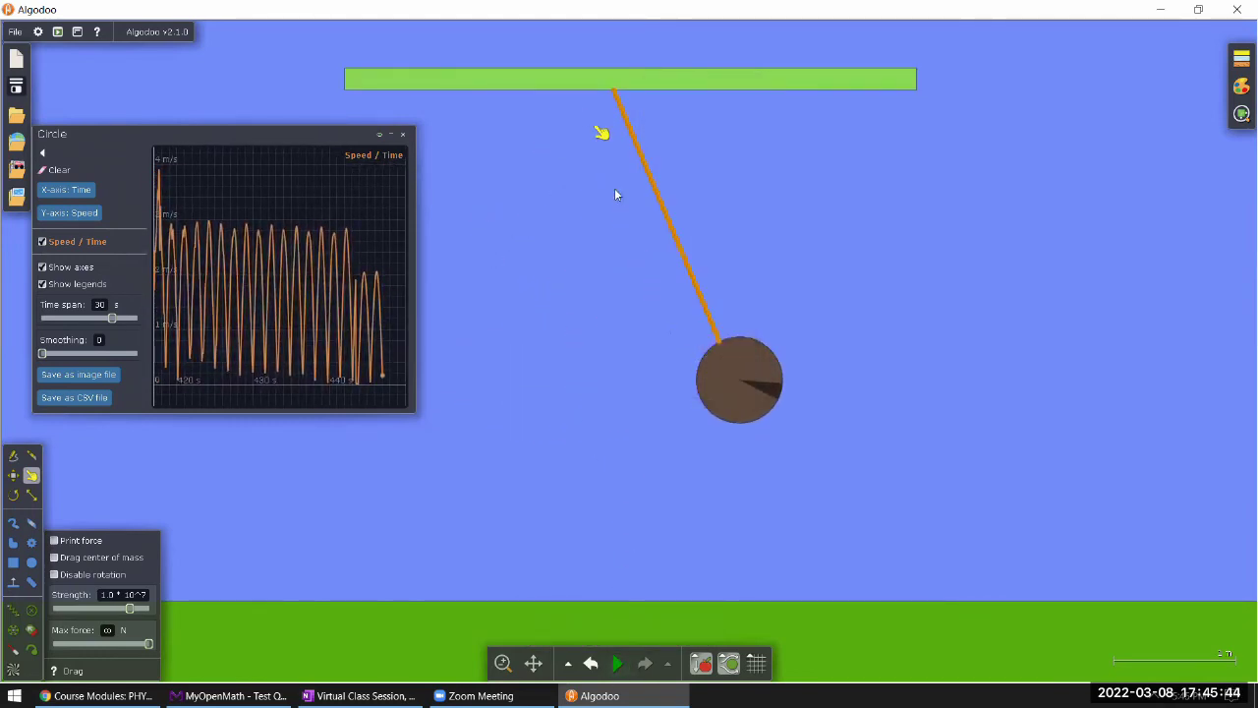
pyautogui.click(605, 82)
pyautogui.rightClick(623, 95)
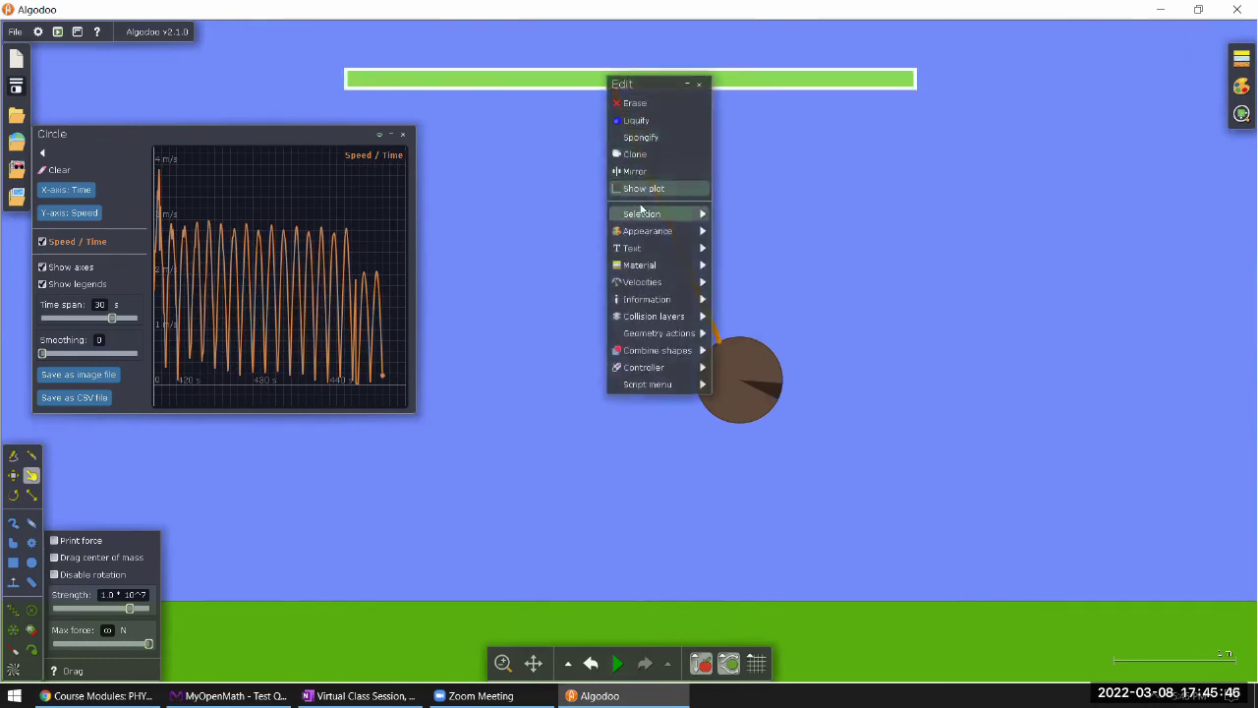
pyautogui.click(637, 103)
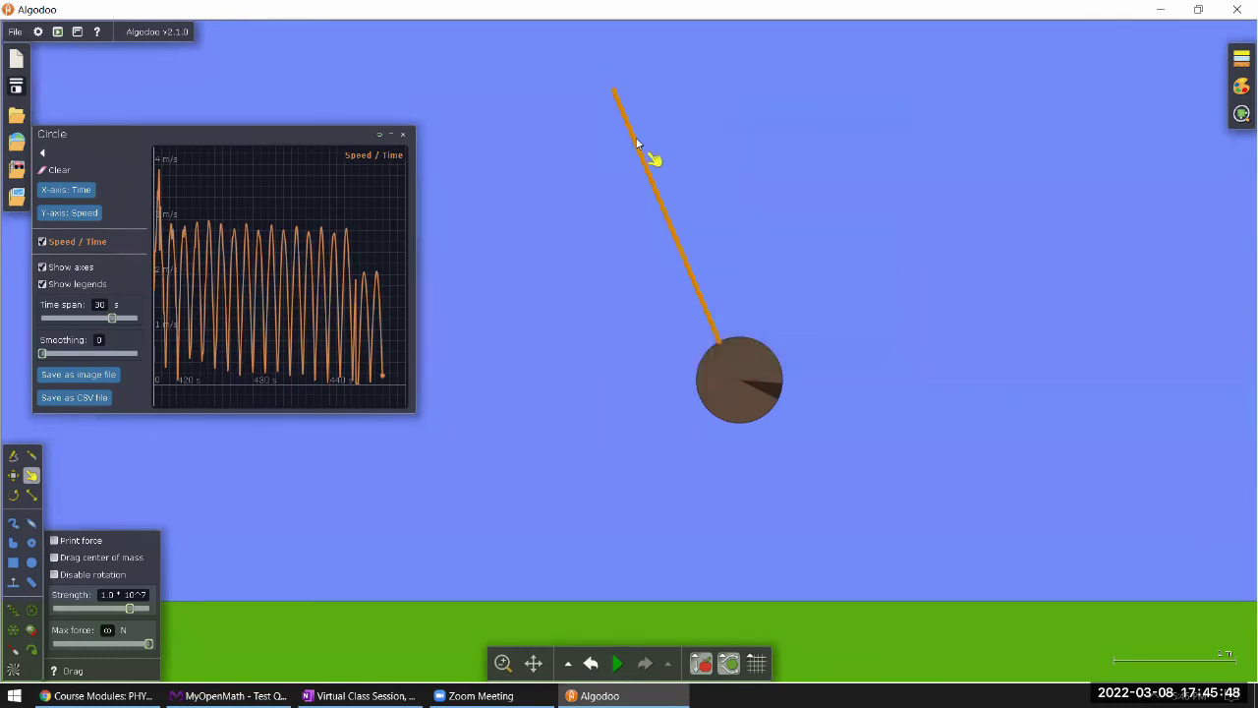
# Step: Erase the pendulum ball and the remaining rod
pyautogui.rightClick(637, 143)
pyautogui.rightClick(617, 100)
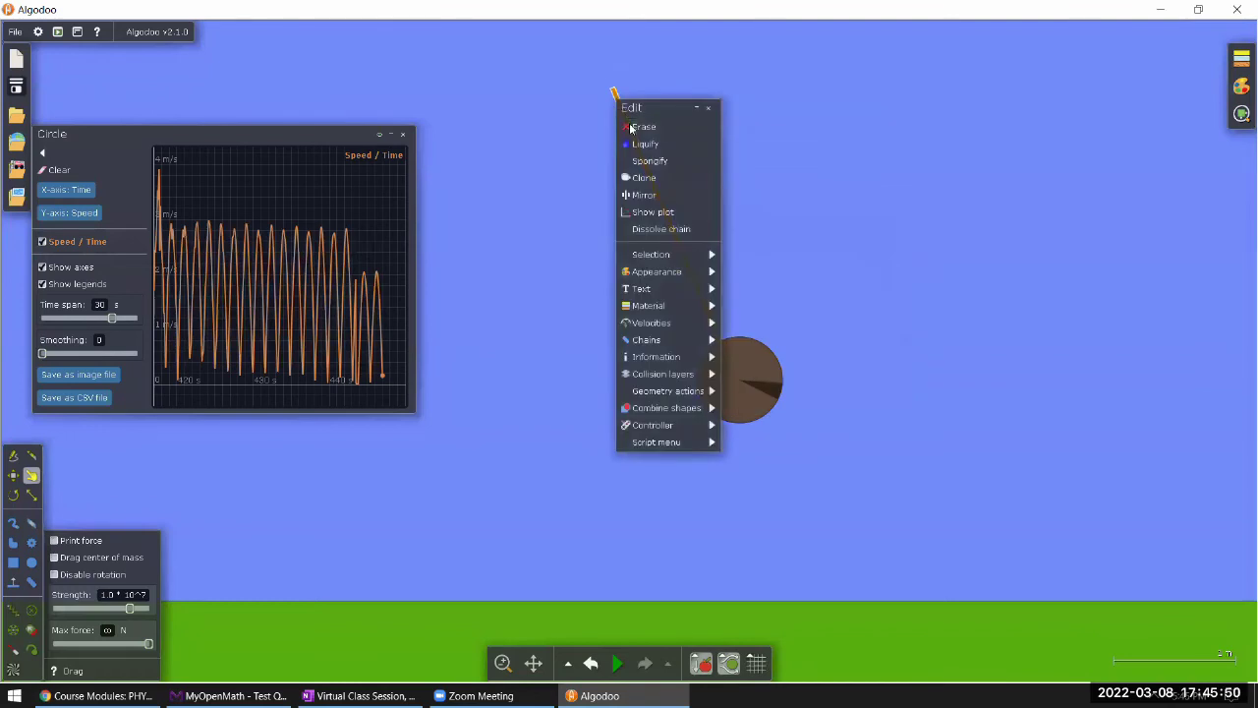
pyautogui.rightClick(736, 348)
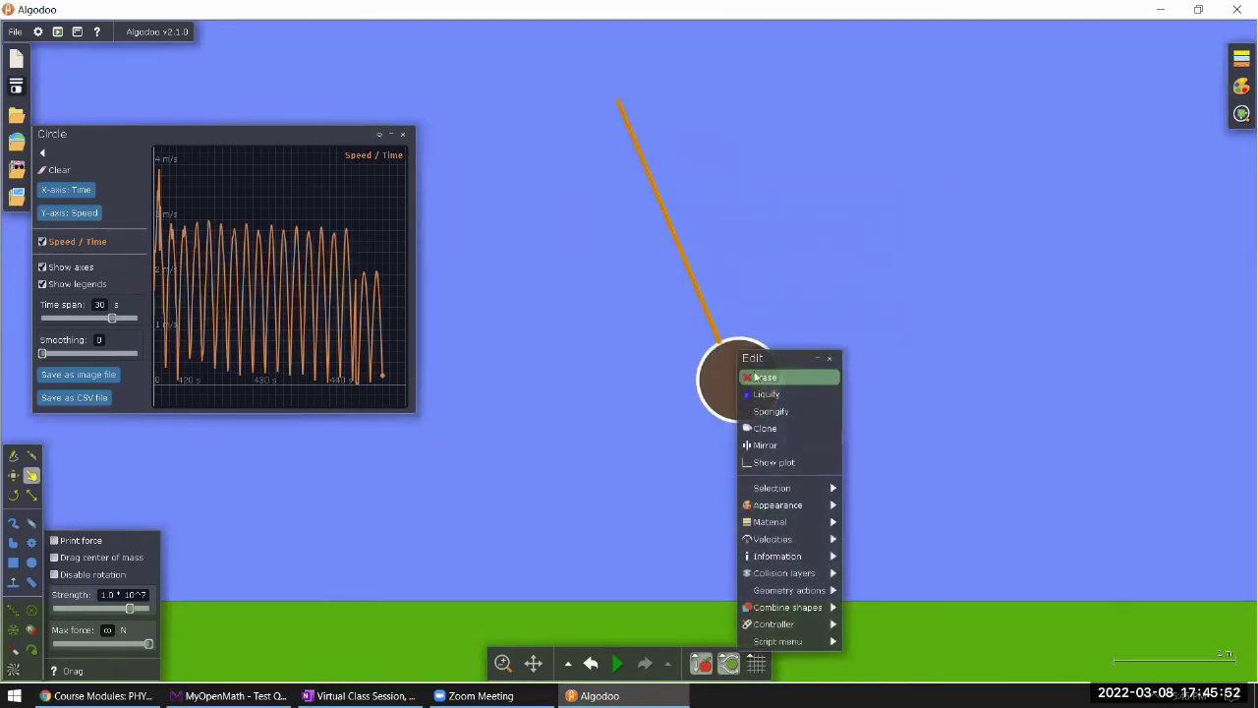
pyautogui.click(765, 378)
pyautogui.rightClick(713, 330)
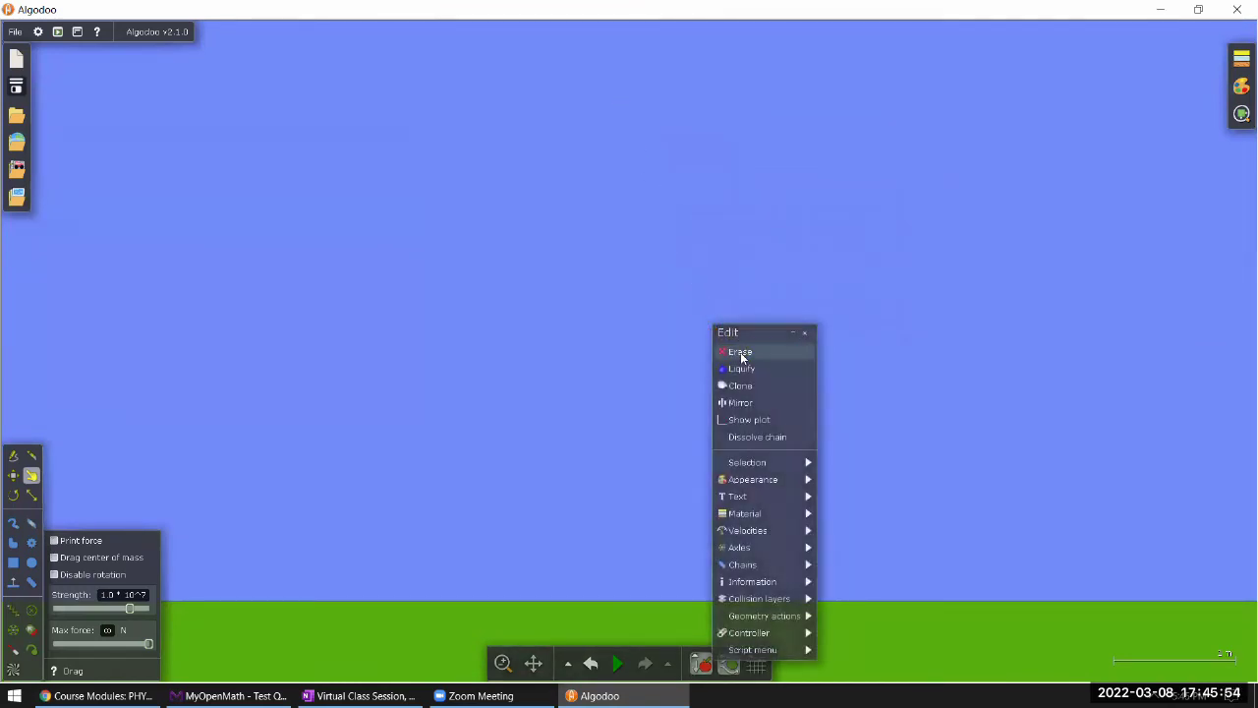
pyautogui.click(740, 352)
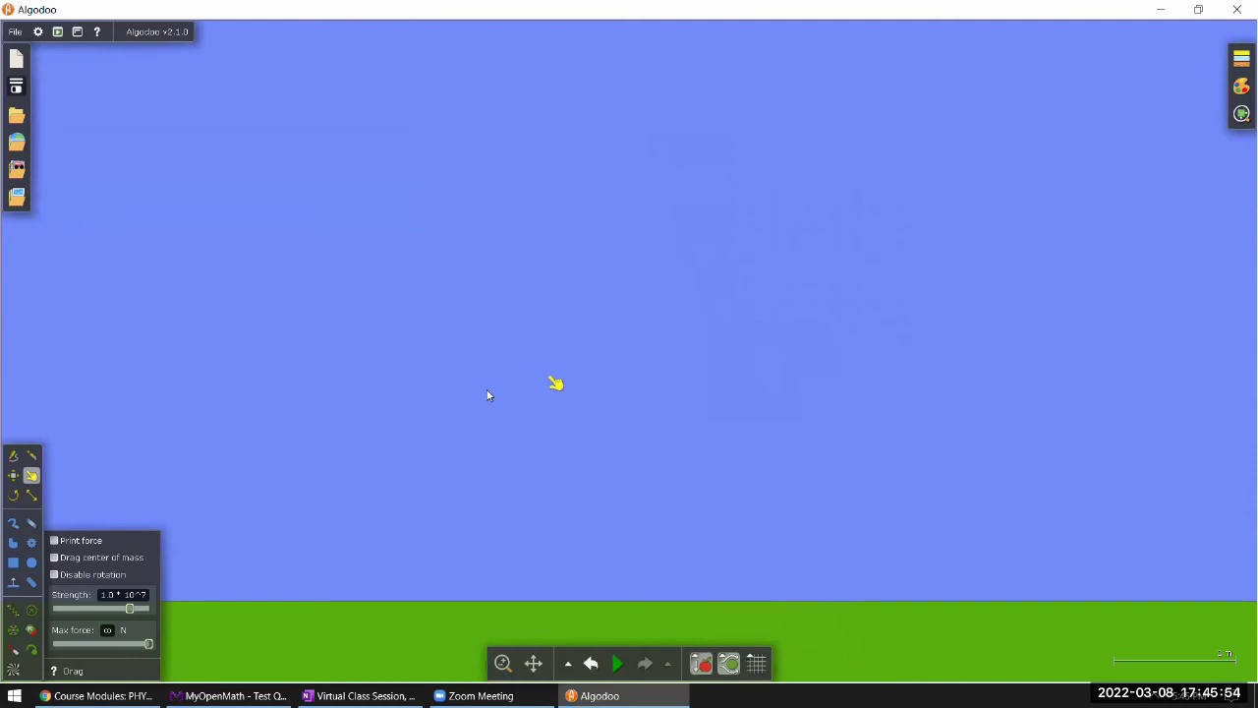
# Step: Draw a green box on a spring, run it until it topples, then pause and rewind
pyautogui.click(14, 564)
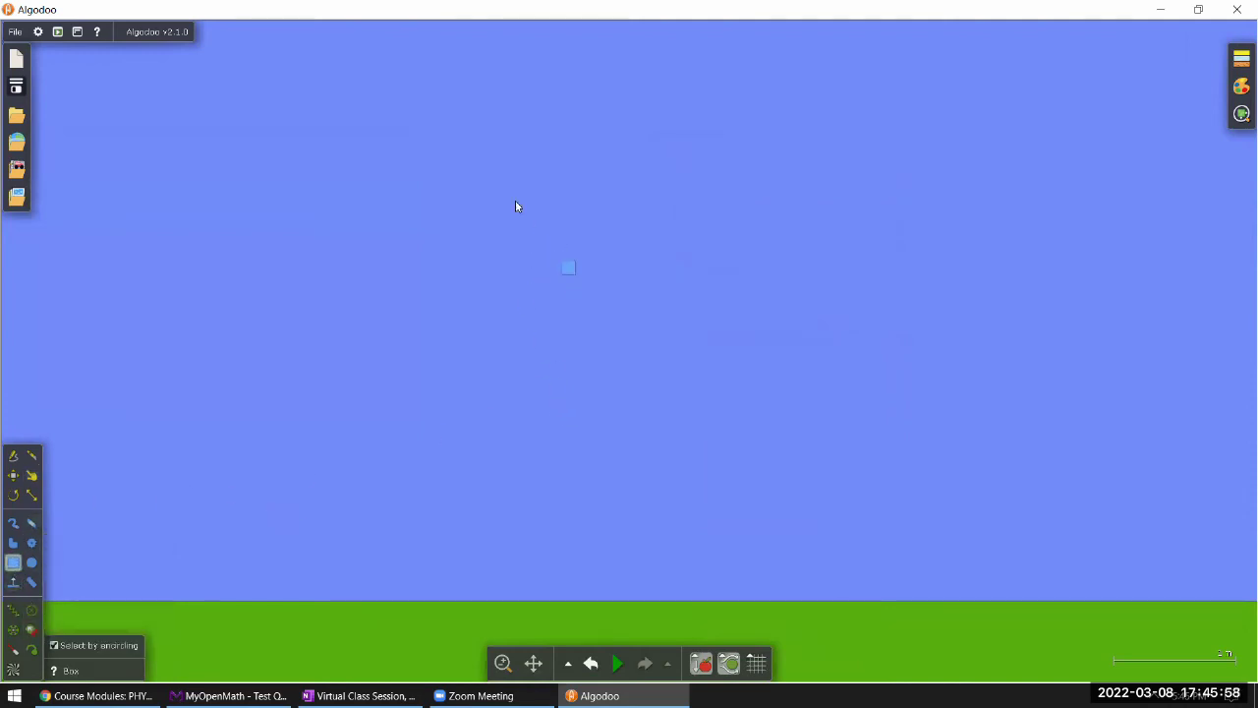
pyautogui.moveTo(516, 201); pyautogui.dragTo(707, 347)
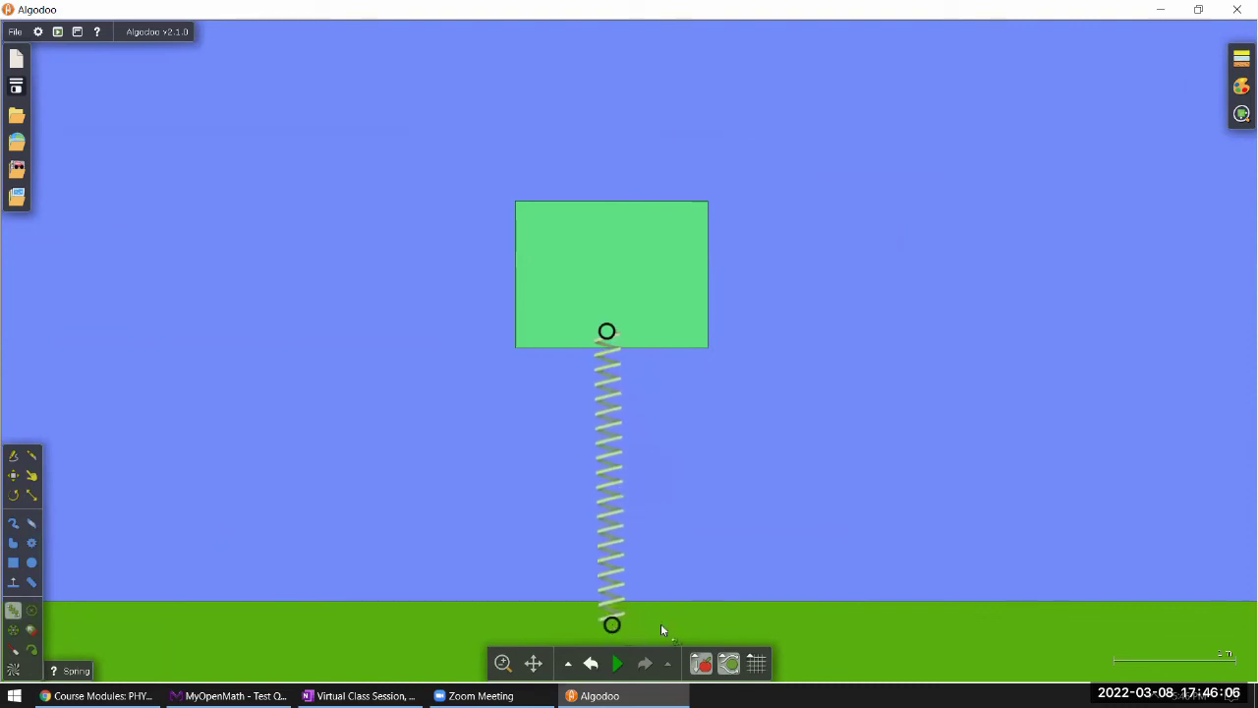
pyautogui.moveTo(631, 676)
pyautogui.click(619, 665)
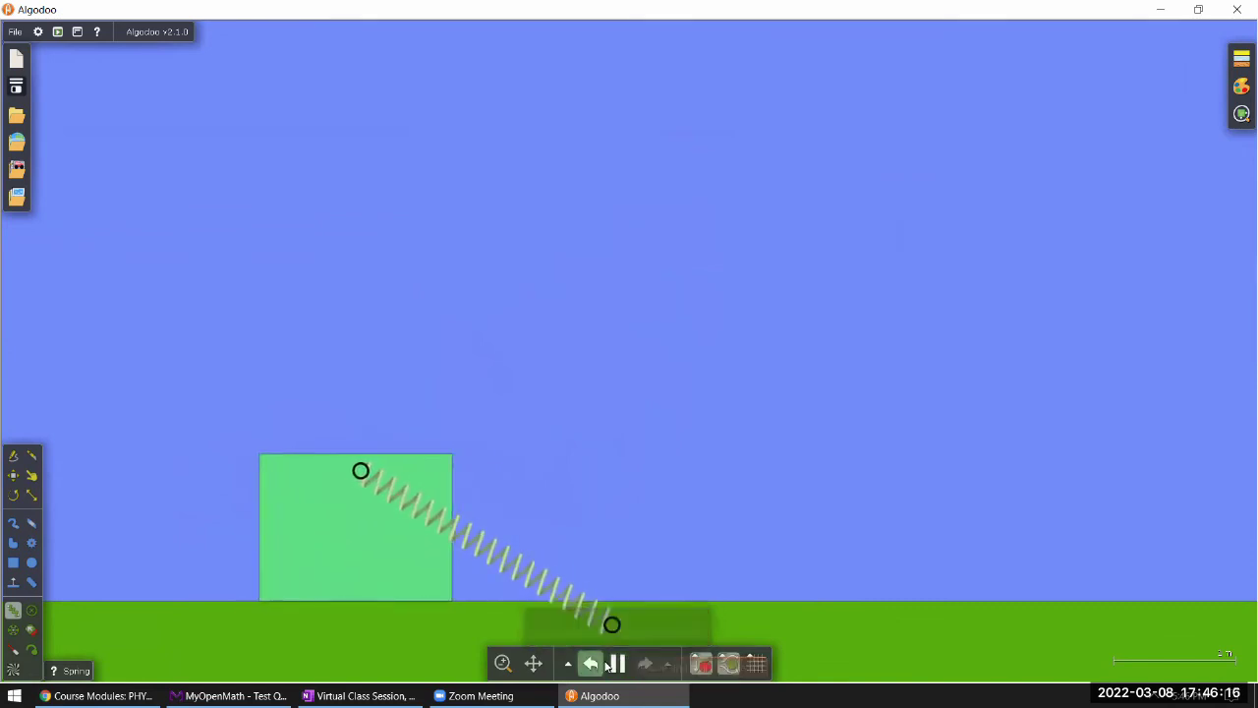
pyautogui.click(619, 665)
pyautogui.click(590, 664)
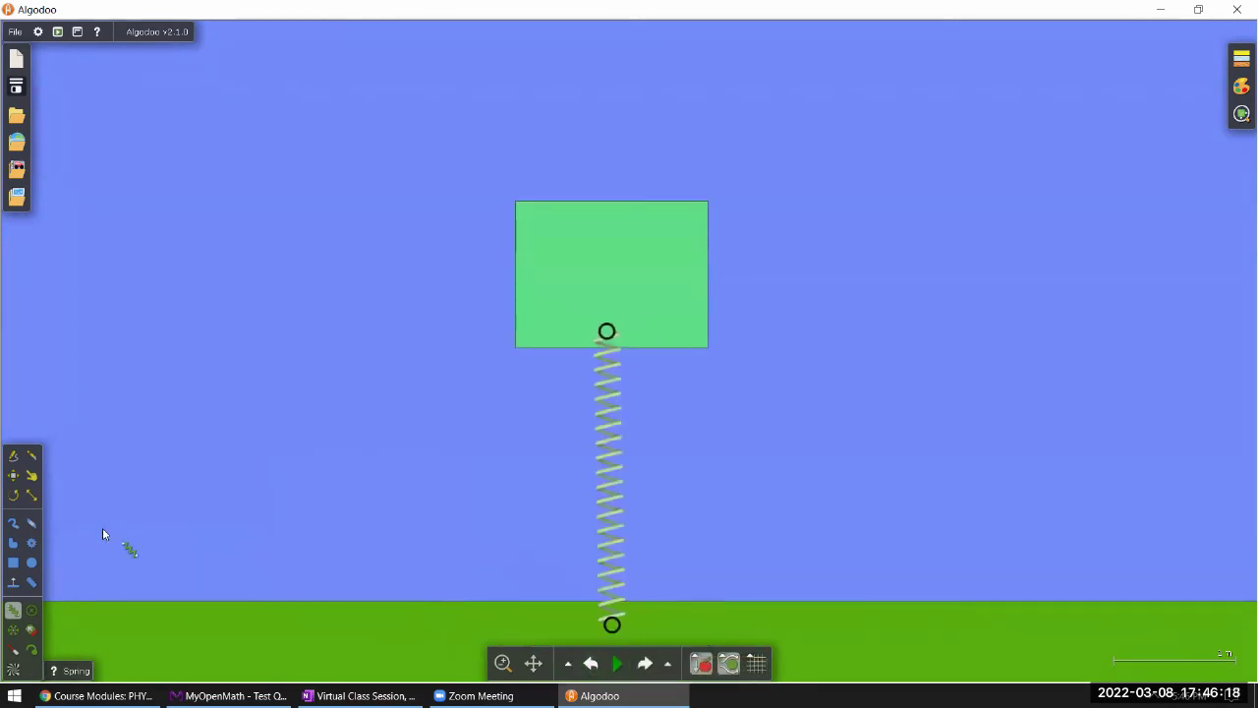
# Step: Draw a tall narrow wall to the left of the green box
pyautogui.click(18, 563)
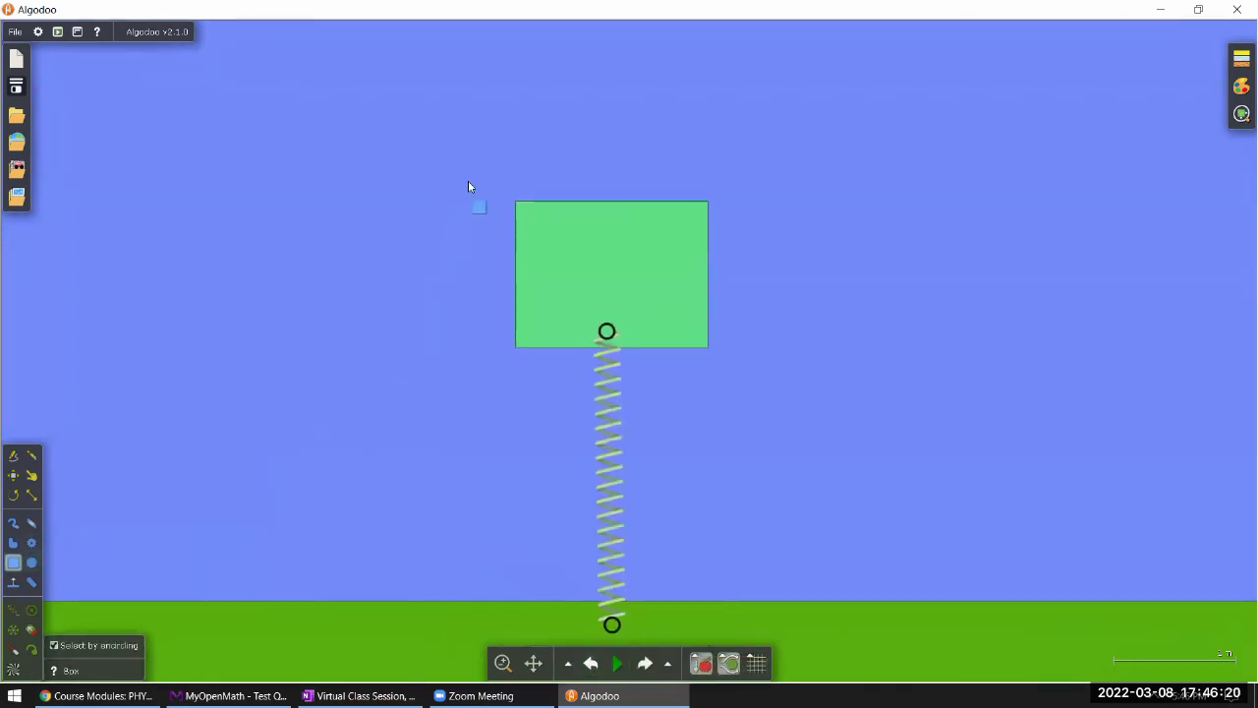
pyautogui.moveTo(488, 424); pyautogui.dragTo(509, 592)
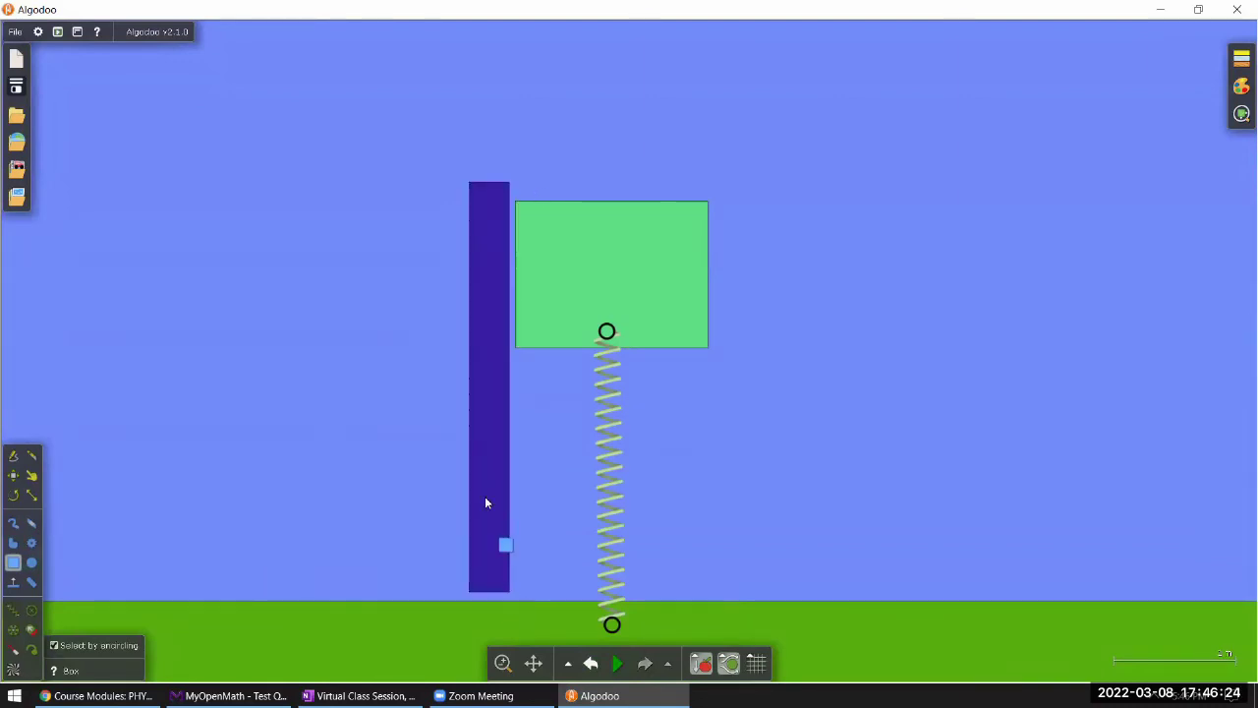
pyautogui.rightClick(499, 513)
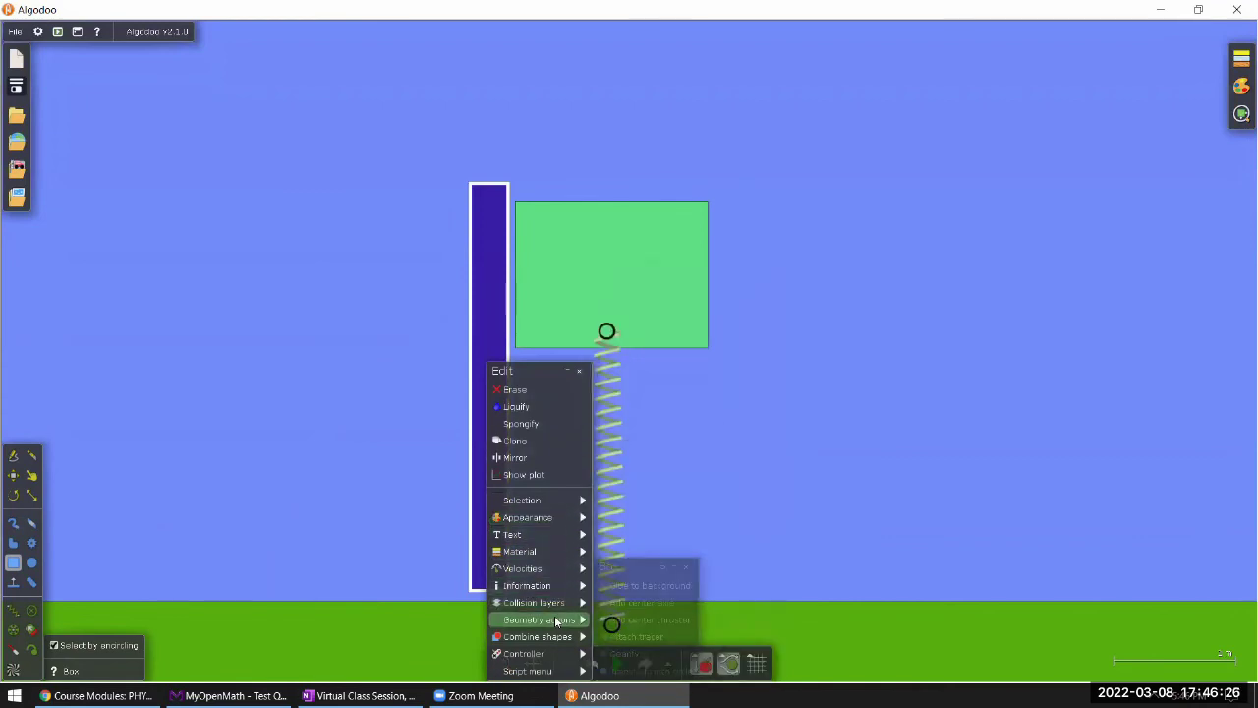
pyautogui.moveTo(554, 615)
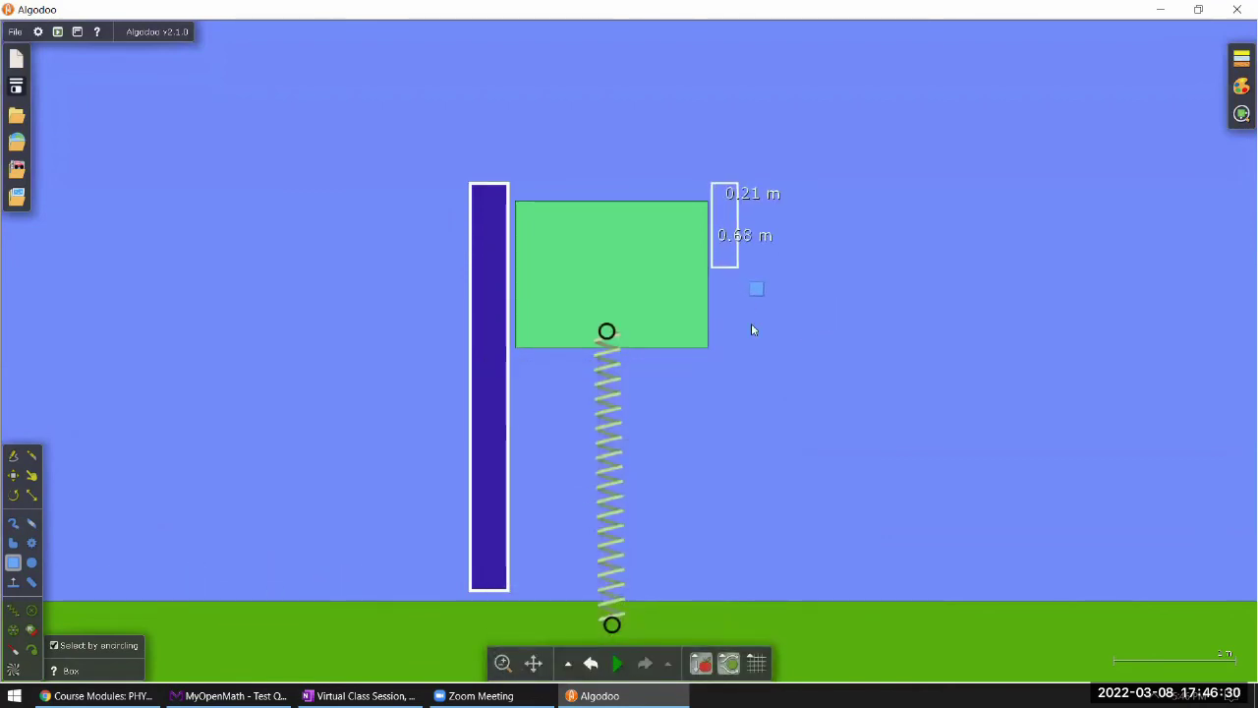
# Step: Draw a tall bar right of the green box and glue it to the background
pyautogui.moveTo(751, 329)
pyautogui.mouseDown()
pyautogui.moveTo(780, 514)
pyautogui.moveTo(776, 563)
pyautogui.moveTo(749, 588)
pyautogui.mouseUp()
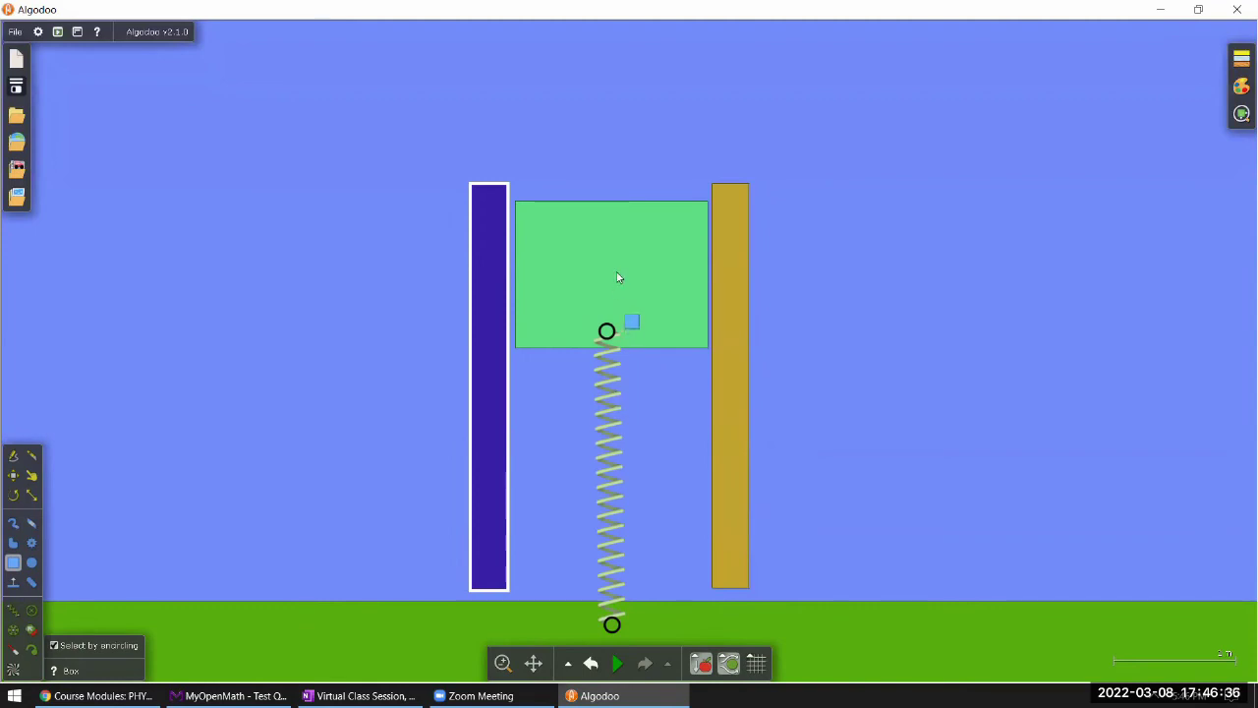
pyautogui.rightClick(737, 406)
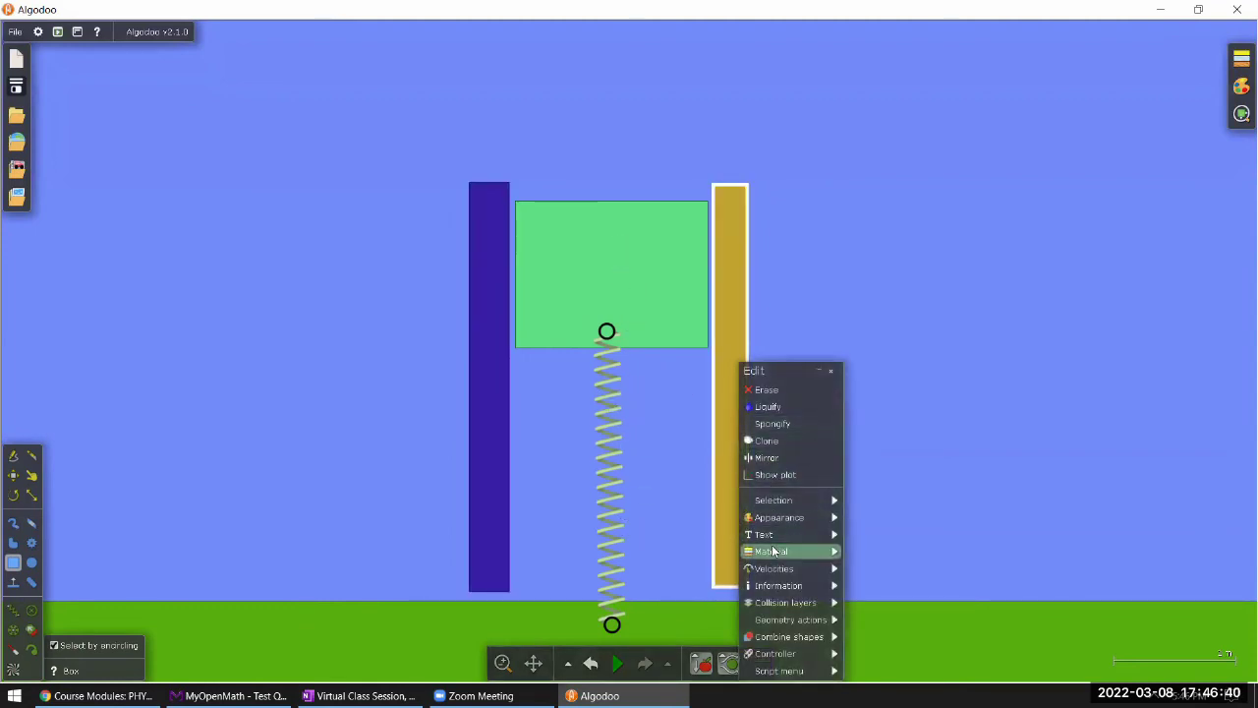
pyautogui.moveTo(786, 619)
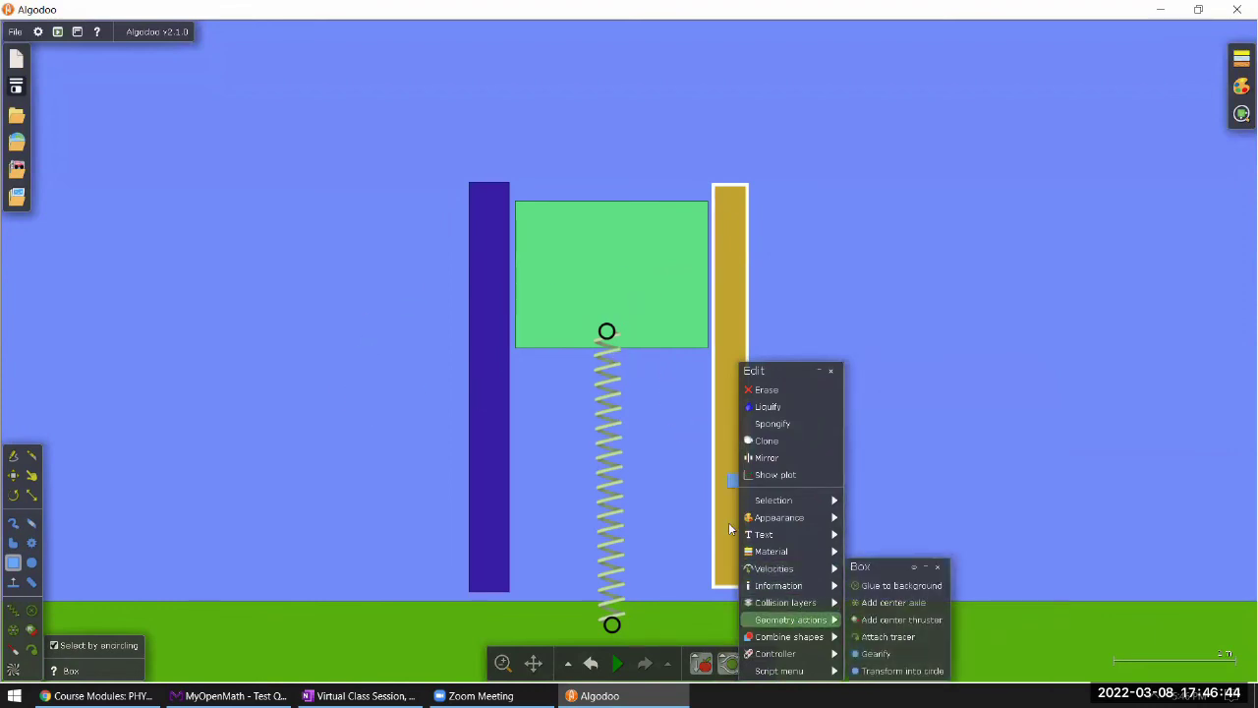
pyautogui.click(886, 590)
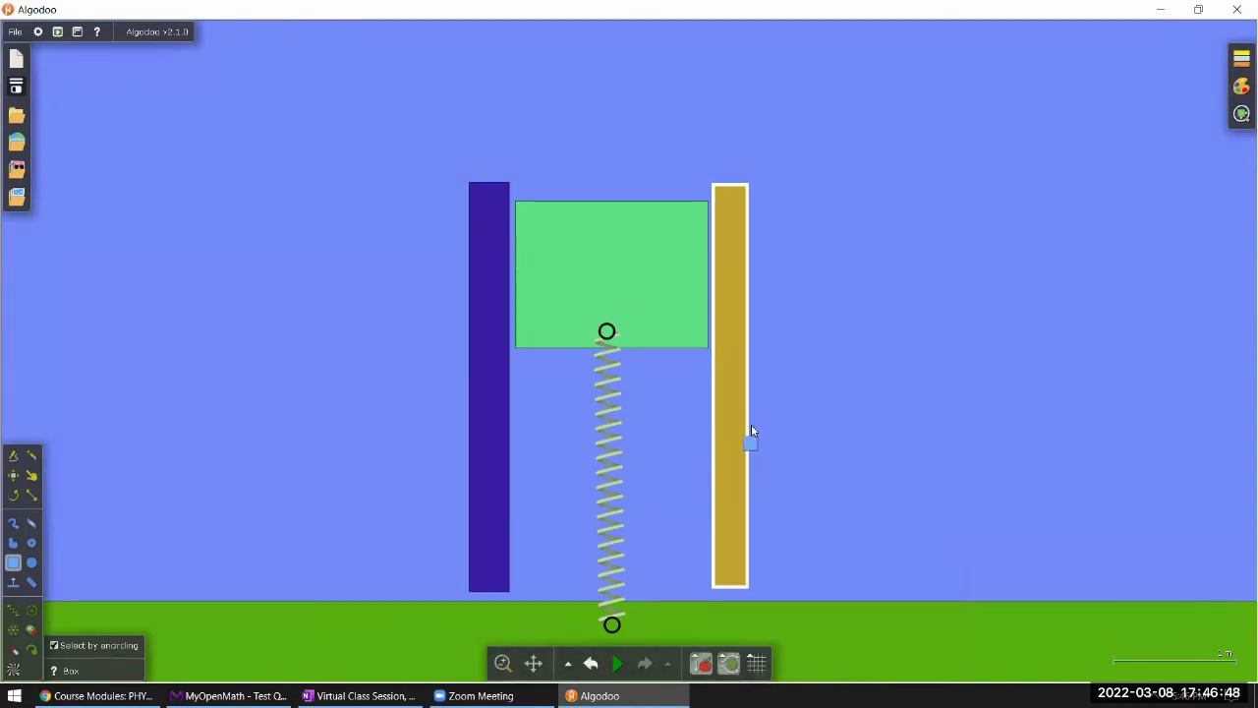
# Step: Make both walls black and start the simulation
pyautogui.rightClick(751, 429)
pyautogui.moveTo(782, 517)
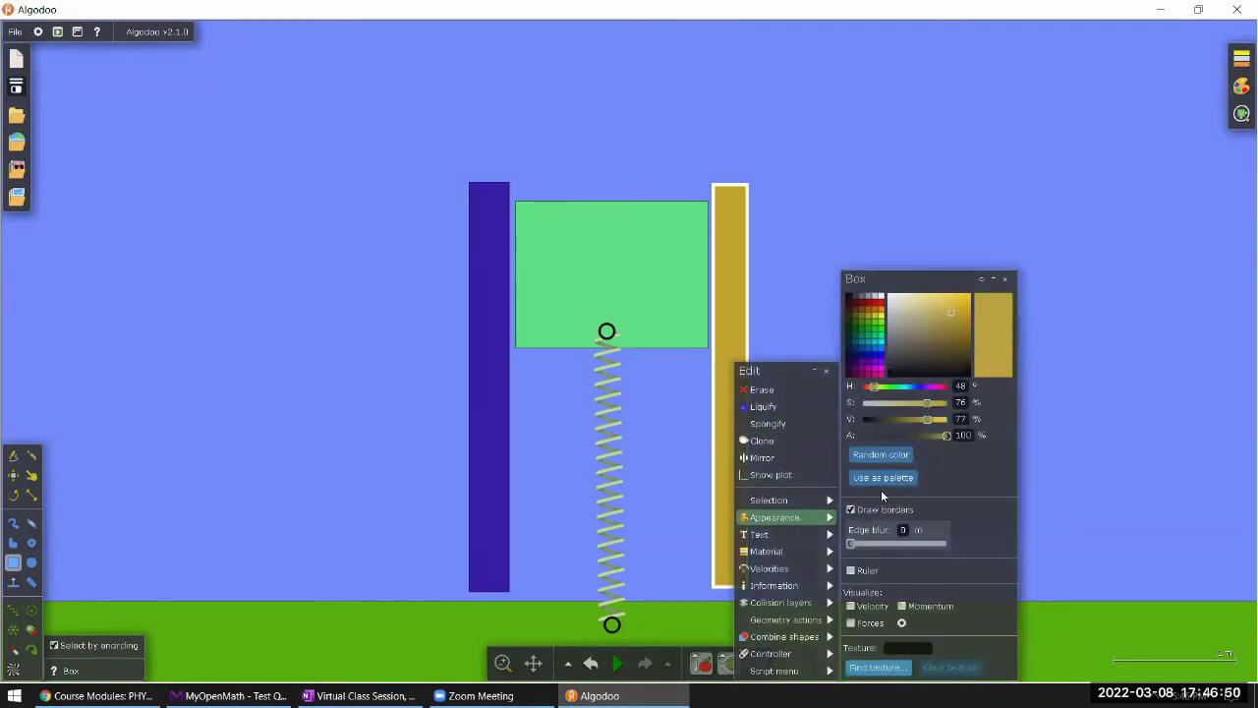
pyautogui.click(851, 297)
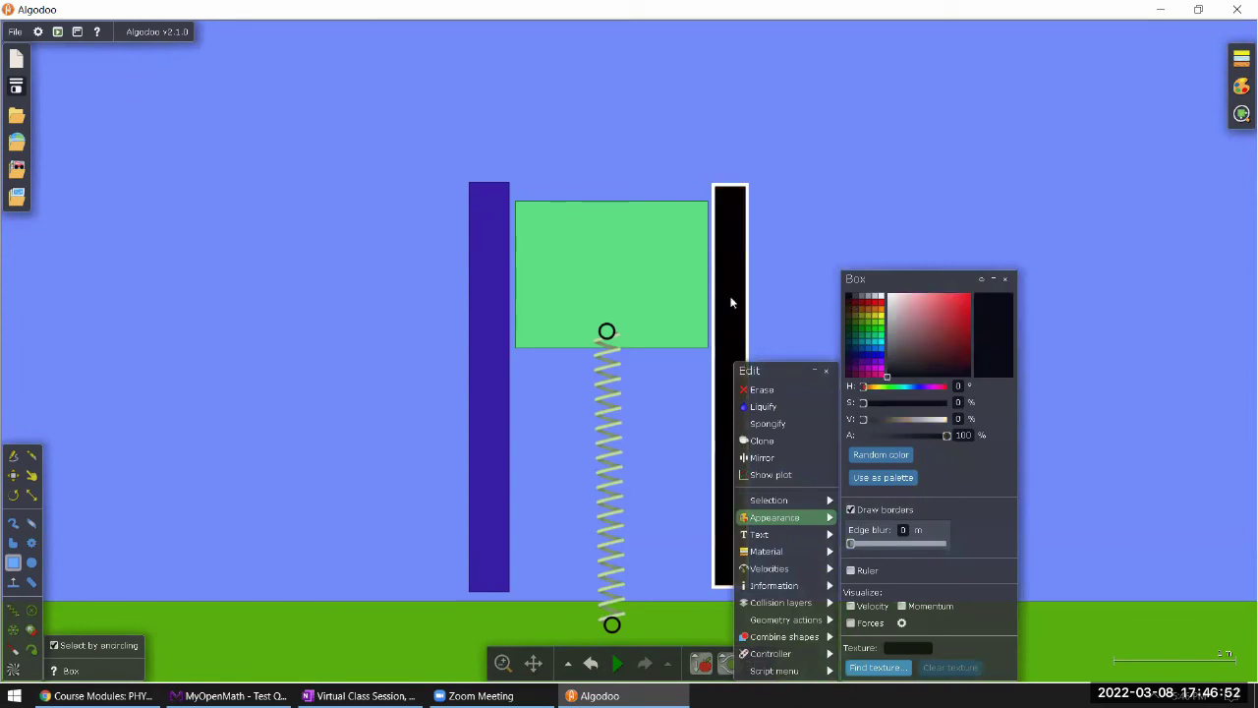
pyautogui.rightClick(480, 308)
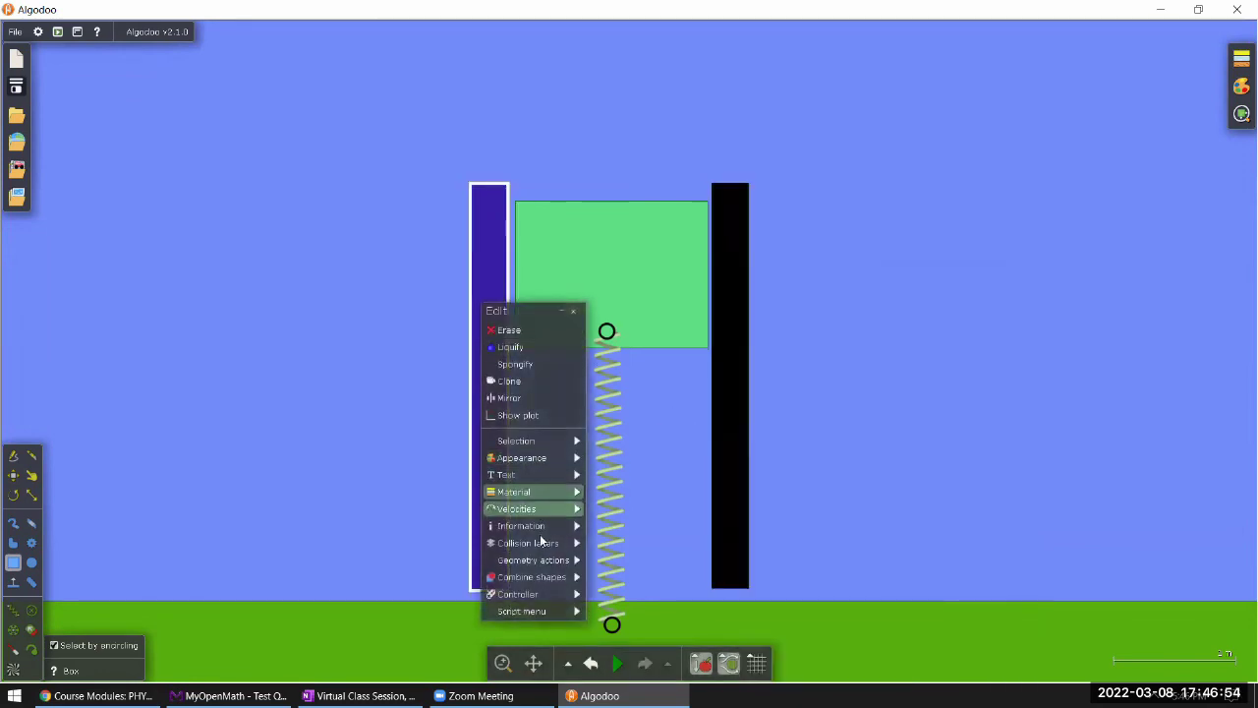
pyautogui.moveTo(540, 536)
pyautogui.moveTo(540, 458)
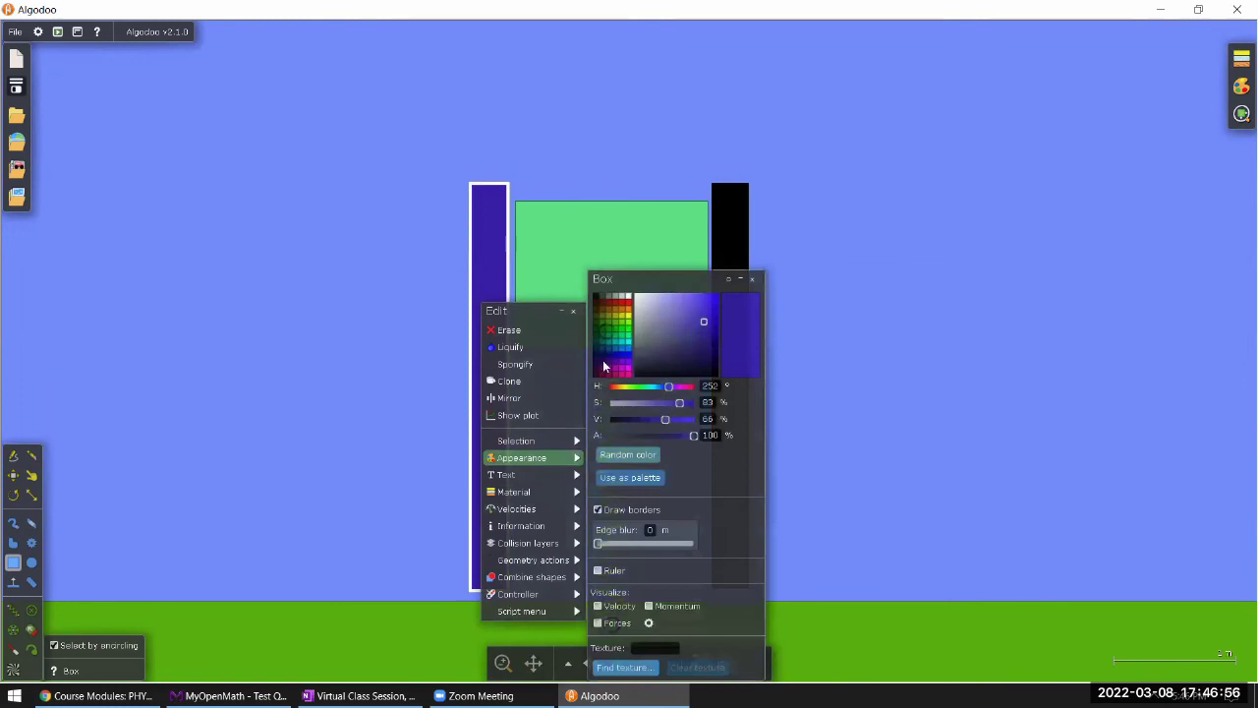
pyautogui.click(597, 296)
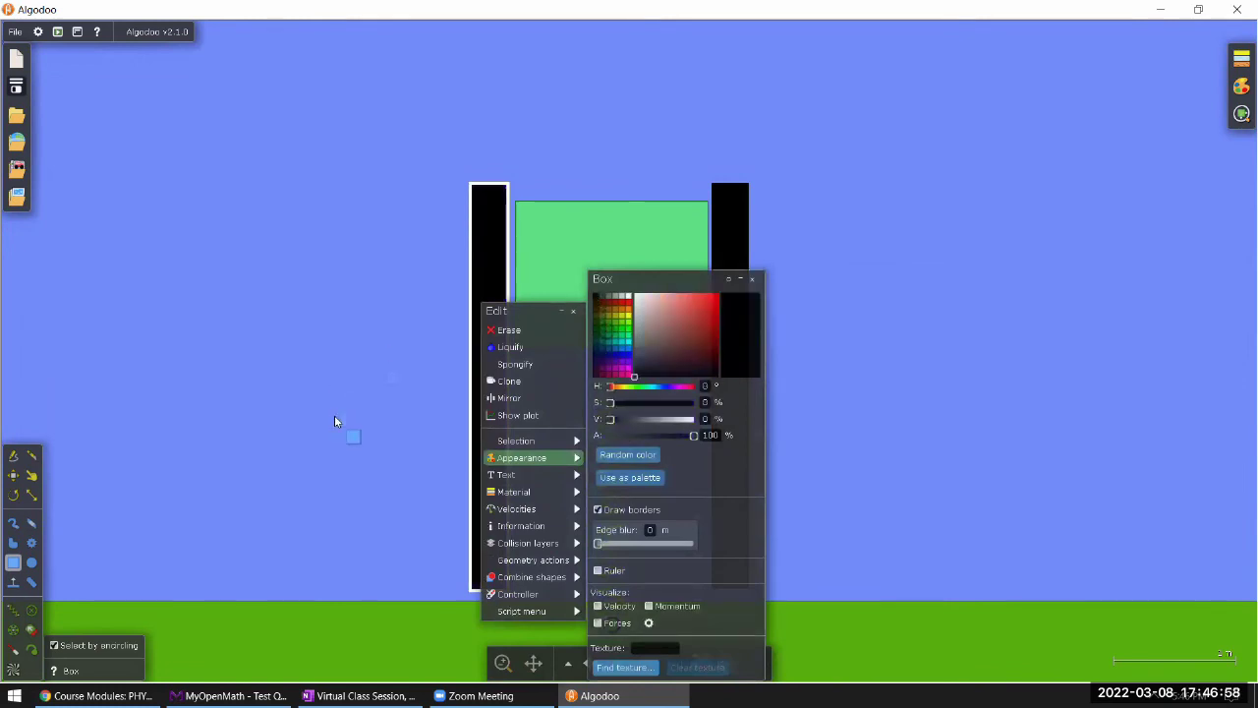
pyautogui.click(340, 426)
pyautogui.click(617, 665)
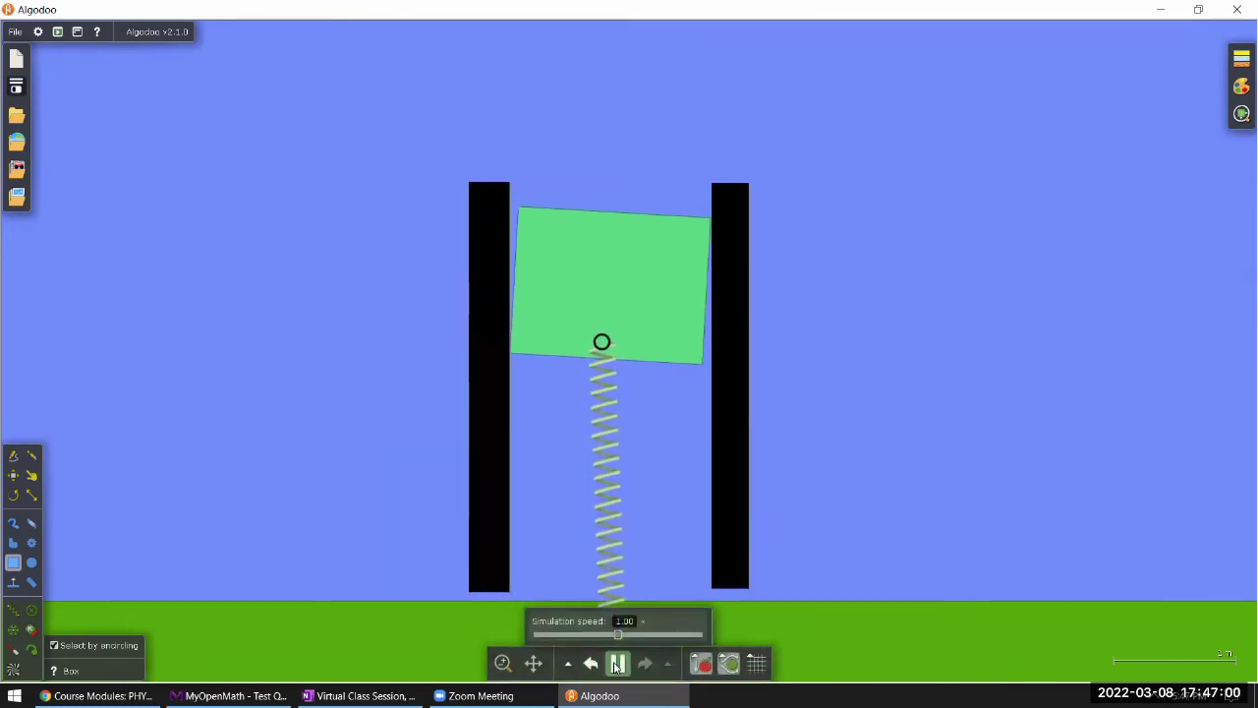
pyautogui.click(30, 479)
pyautogui.moveTo(601, 336); pyautogui.dragTo(603, 401)
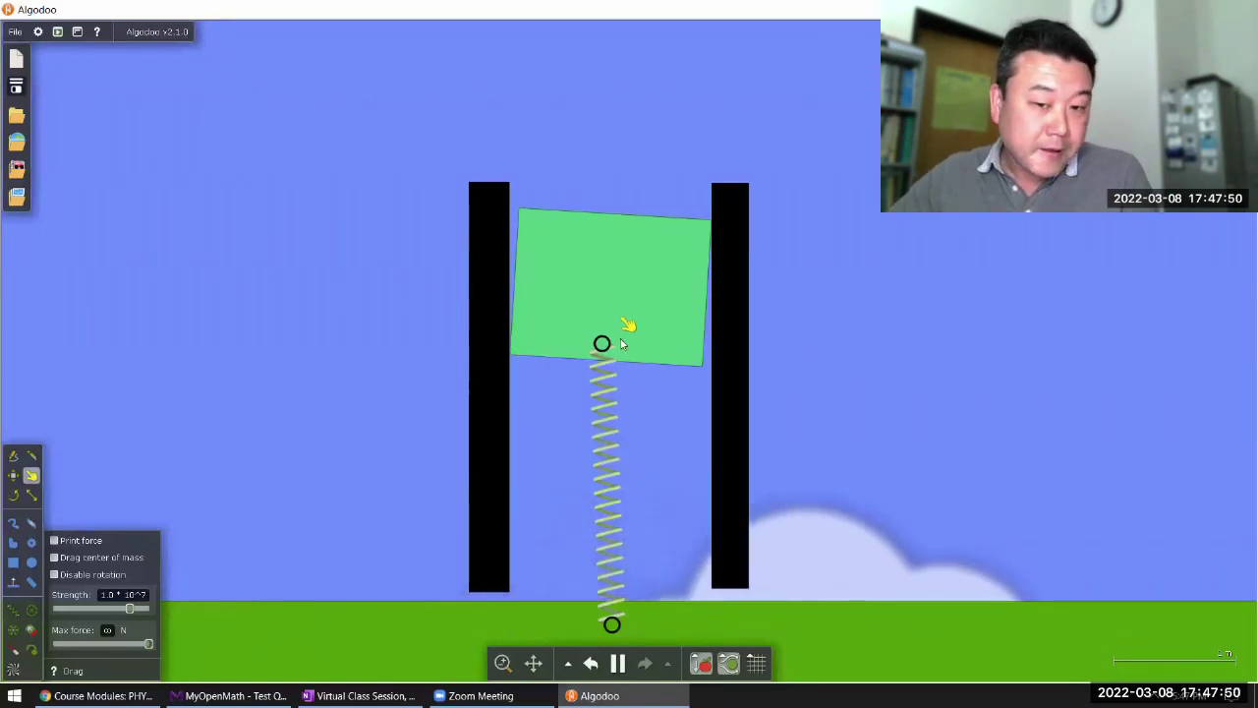
pyautogui.moveTo(620, 342); pyautogui.dragTo(610, 507)
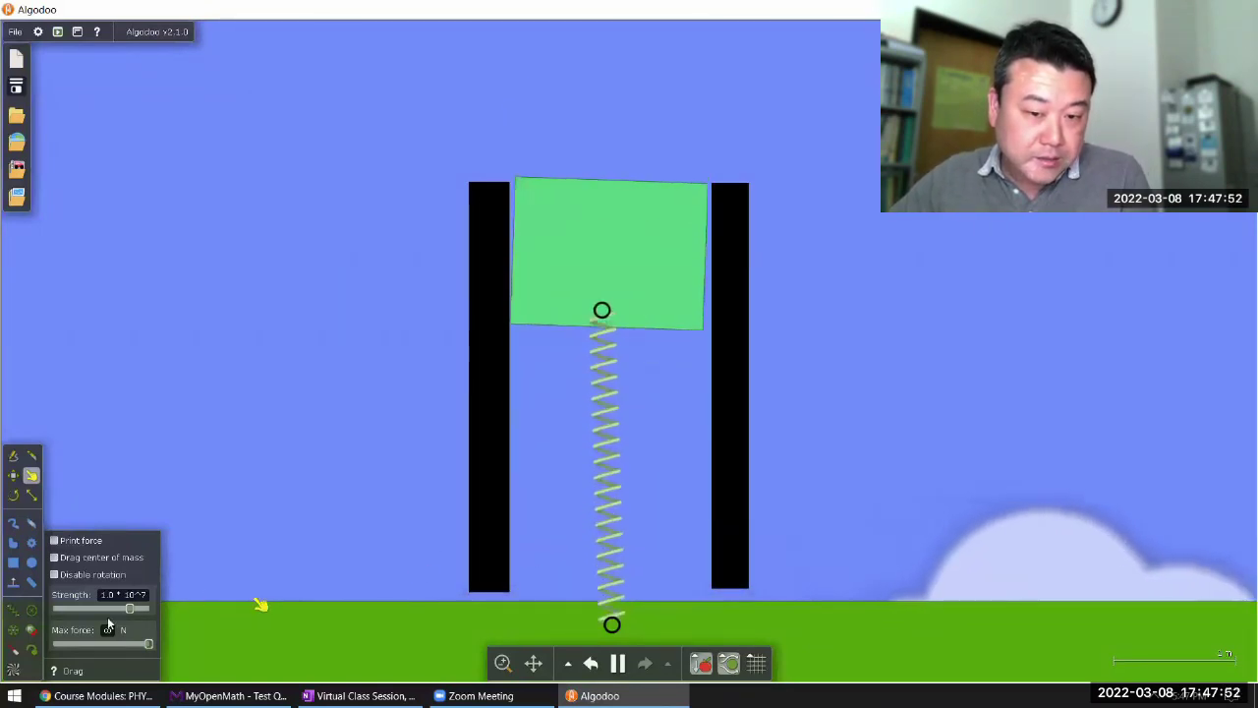
# Step: Pin an axle at the green box's centre and spin the box around it
pyautogui.click(14, 635)
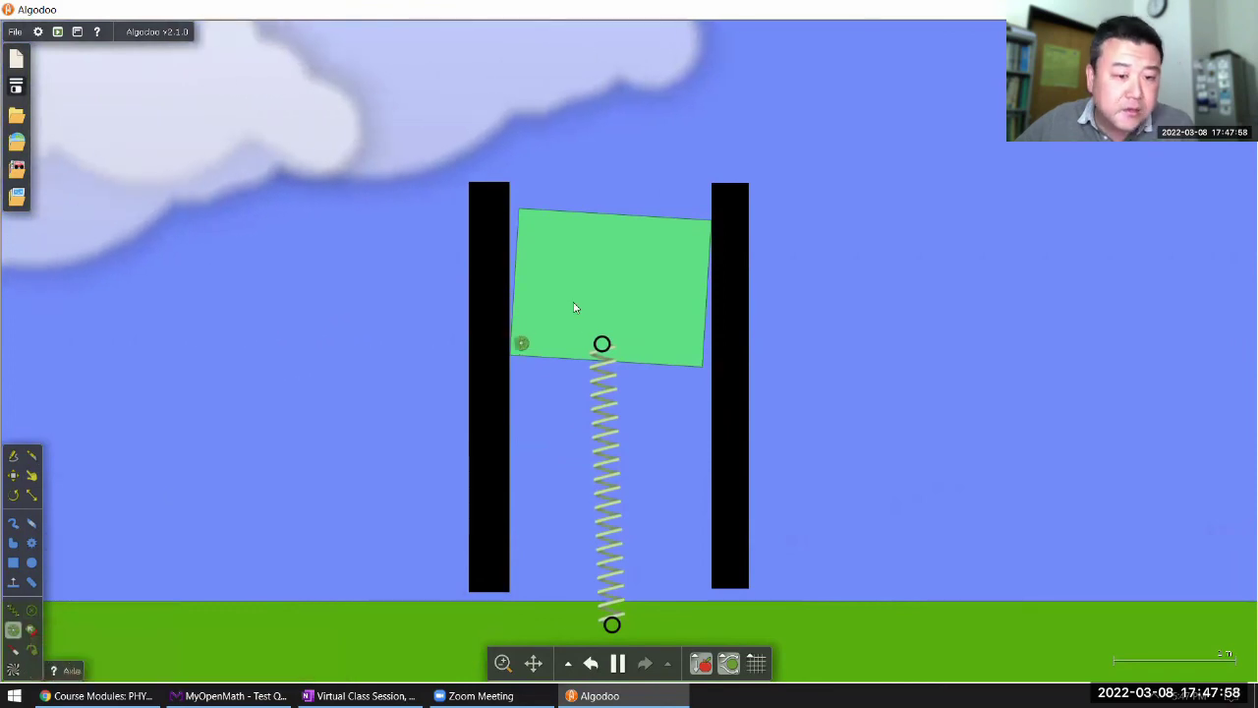
pyautogui.click(607, 282)
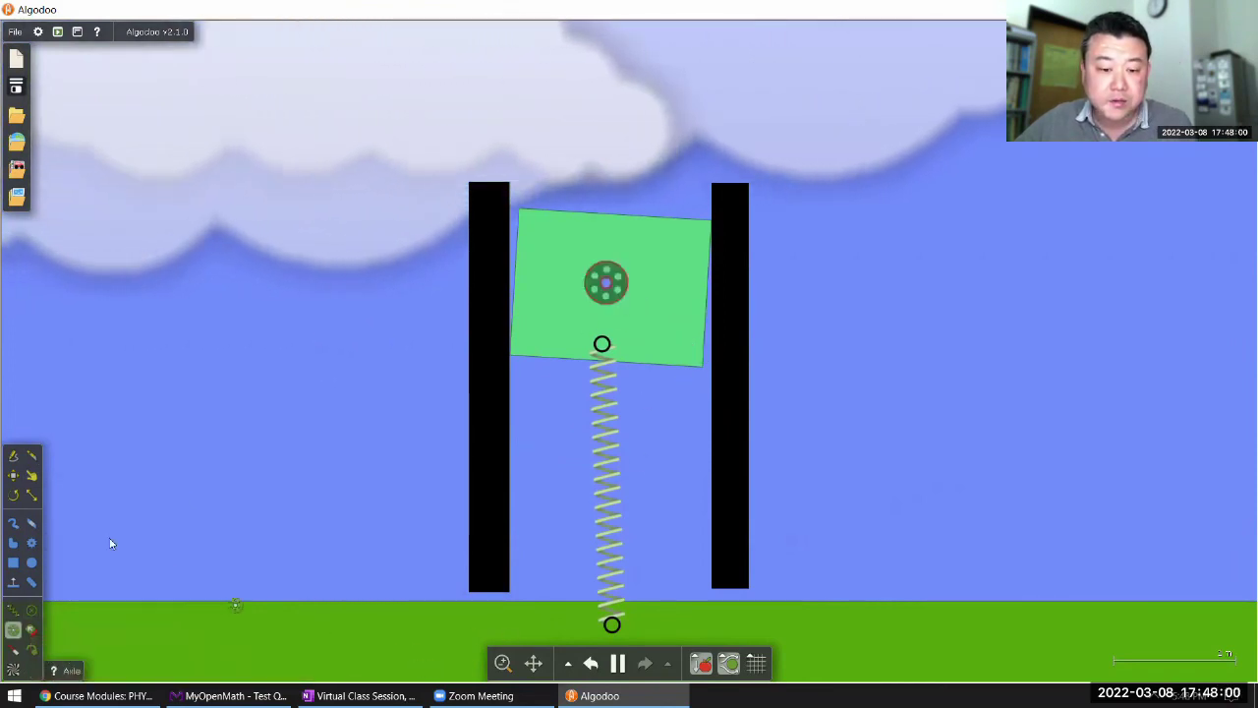
pyautogui.click(31, 475)
pyautogui.moveTo(652, 344); pyautogui.dragTo(393, 295)
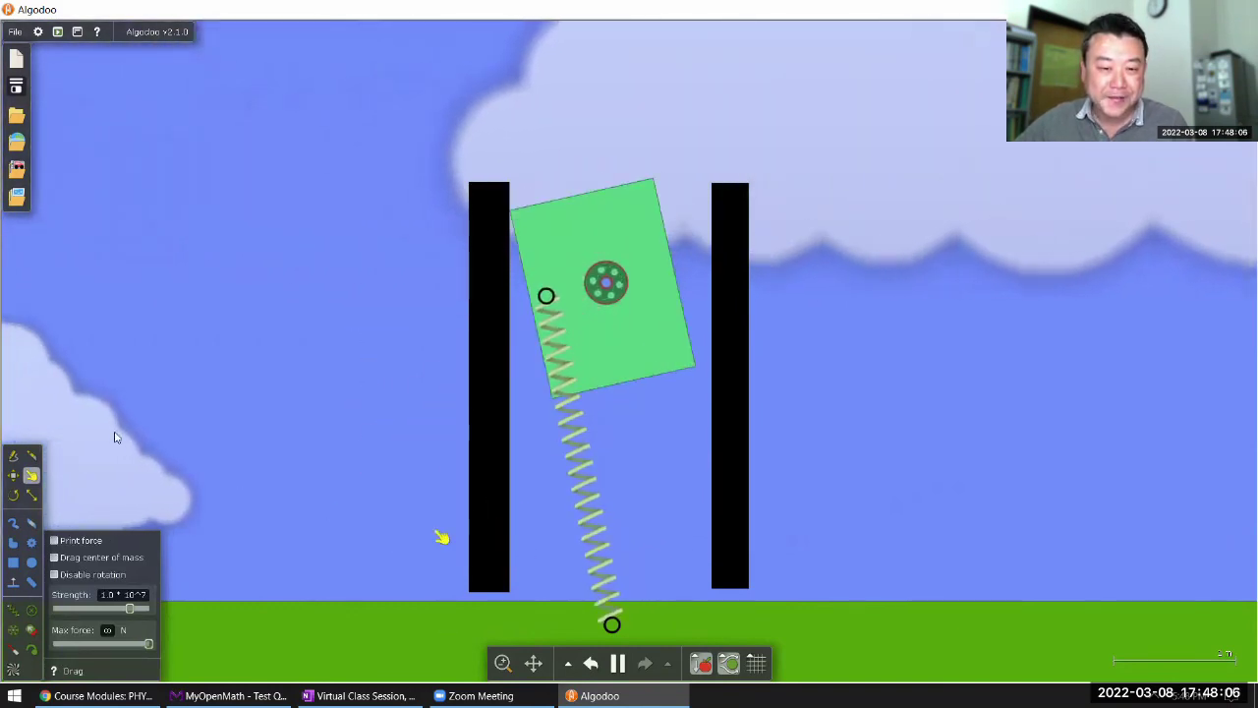
# Step: Delete both black walls and swing the green box on its spring
pyautogui.click(11, 476)
pyautogui.click(485, 403)
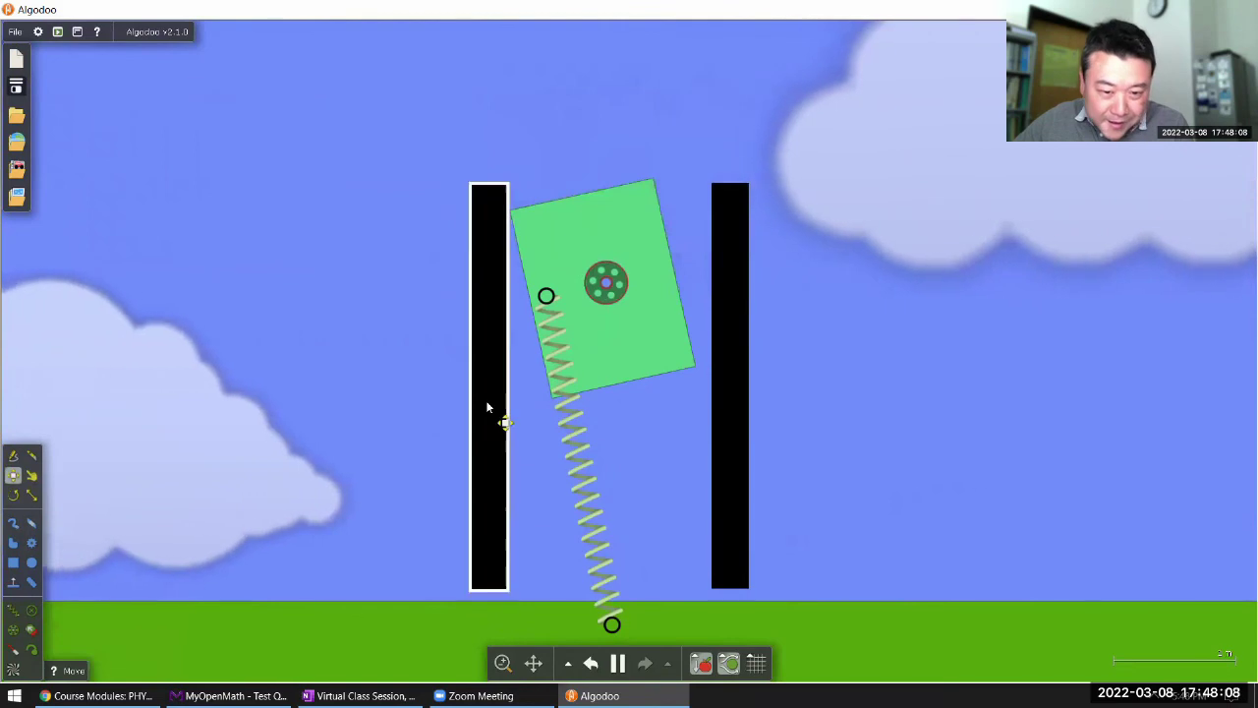
pyautogui.press('Delete')
pyautogui.click(725, 474)
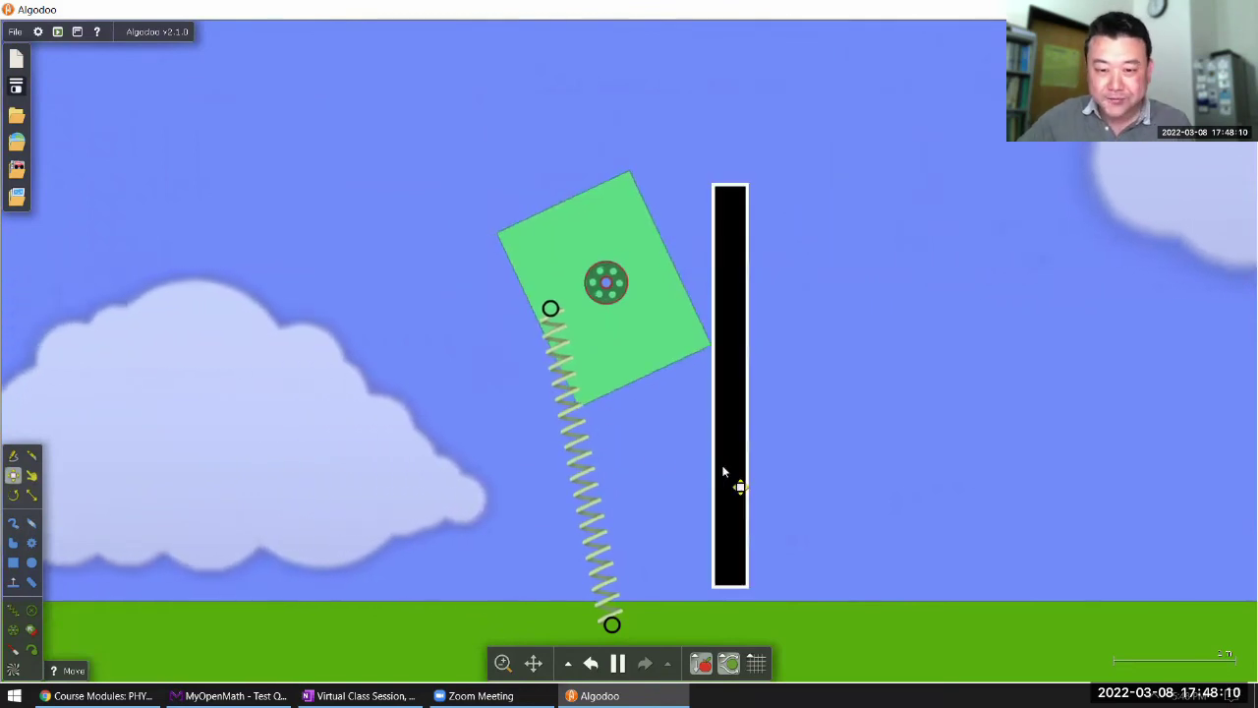
pyautogui.press('Delete')
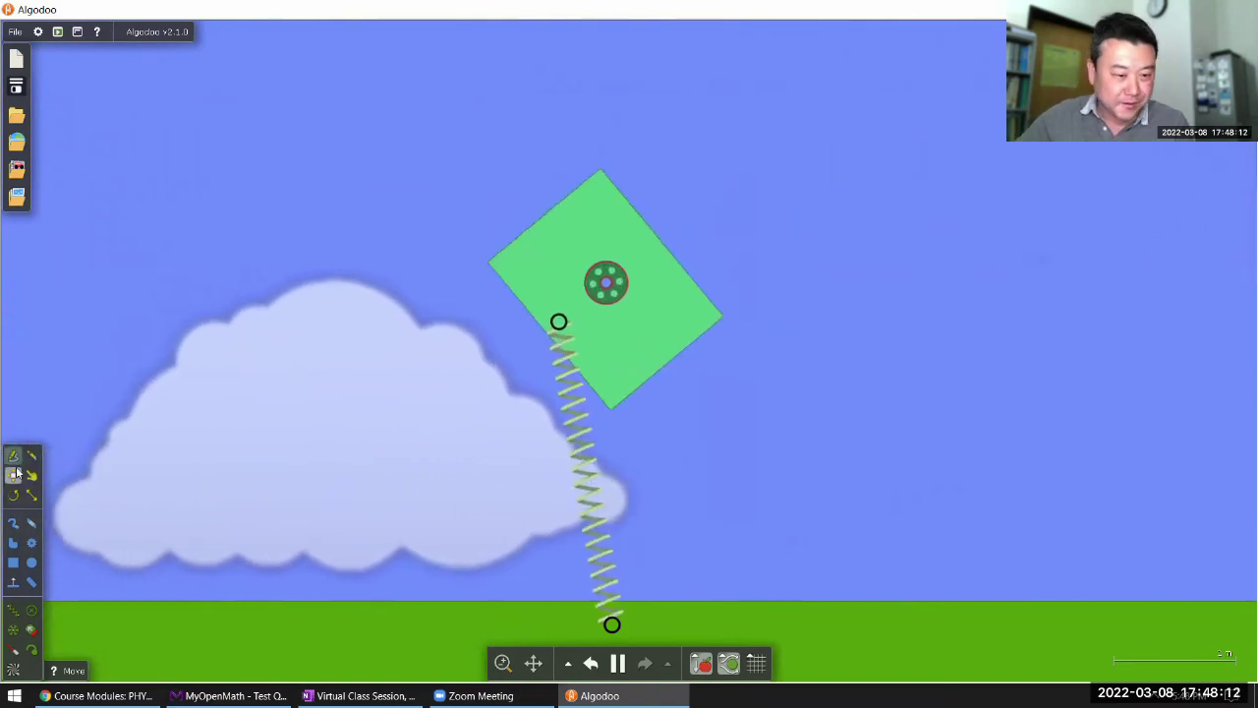
pyautogui.click(31, 476)
pyautogui.moveTo(688, 374); pyautogui.dragTo(815, 317)
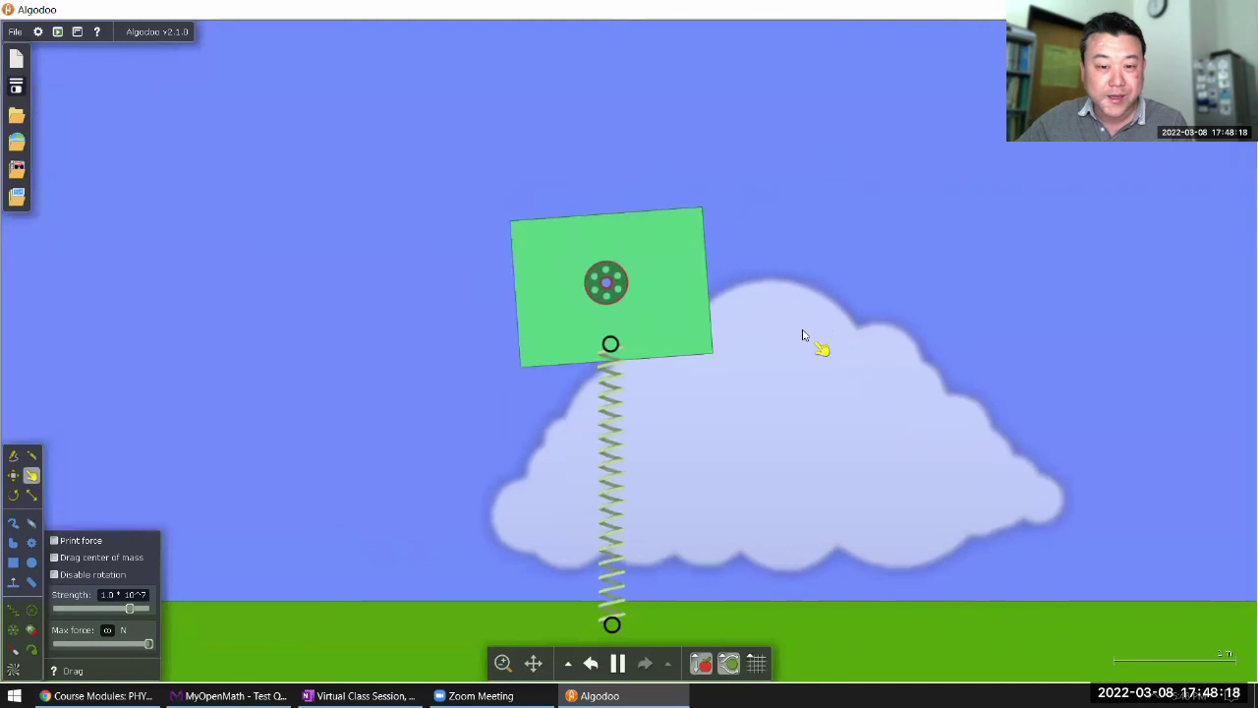
# Step: Attach a thruster to the green box's left side
pyautogui.click(31, 630)
pyautogui.click(490, 495)
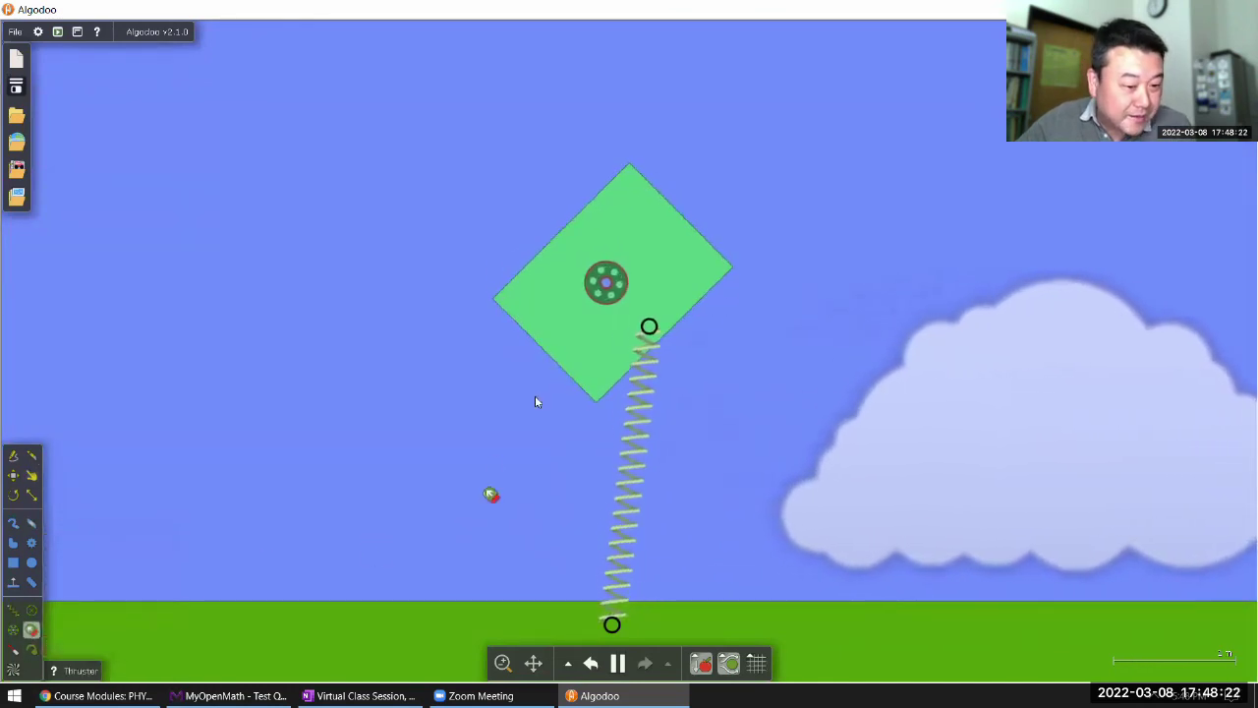
pyautogui.click(536, 302)
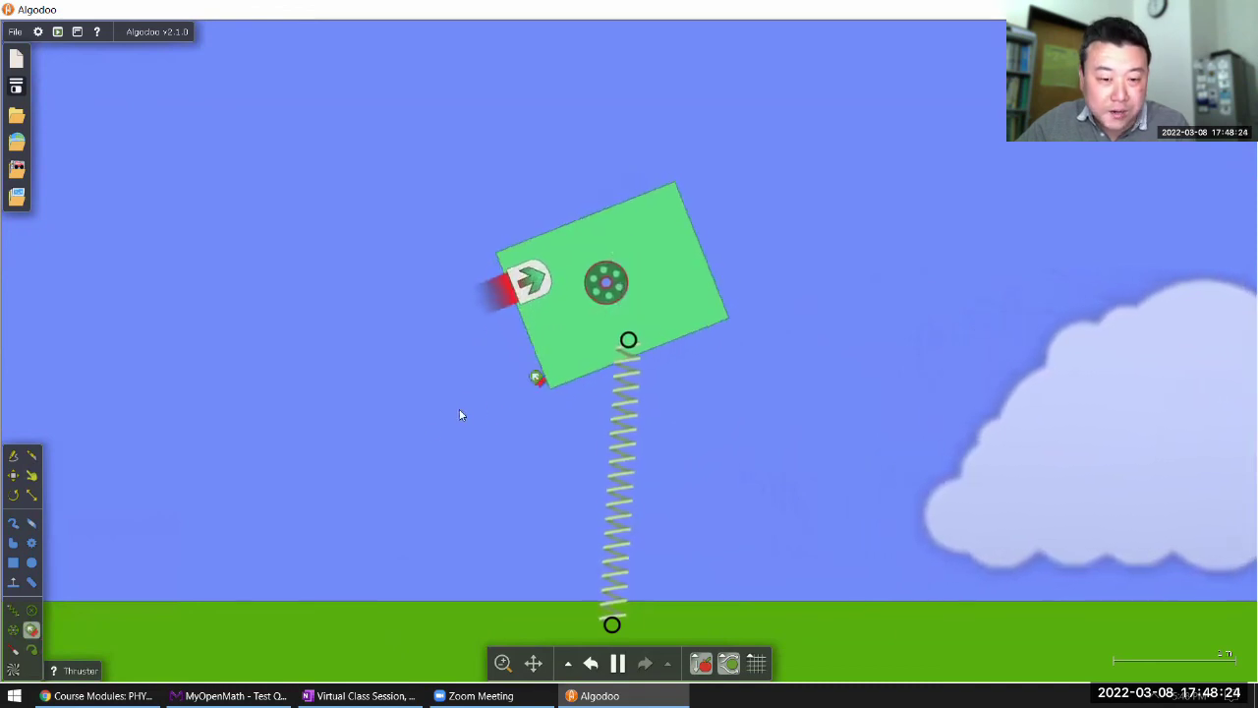